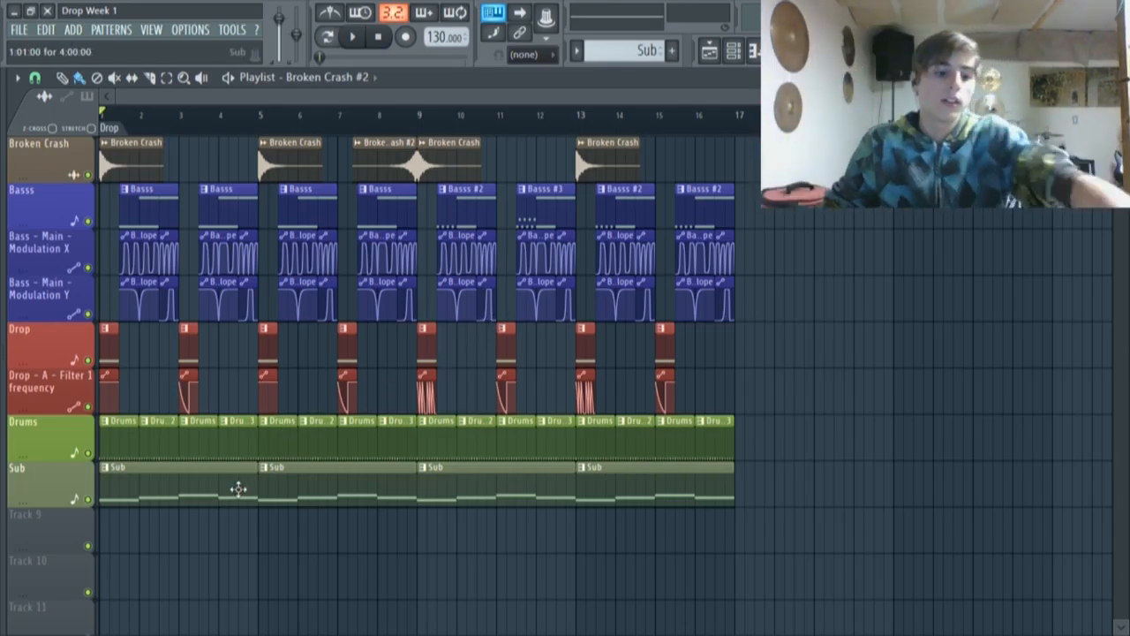
Examine the first Broken Crash clip's sample settings and the Crash track's volume level in the mixer
scroll(177, 480, up, 5)
drag(231, 97, 71, 109)
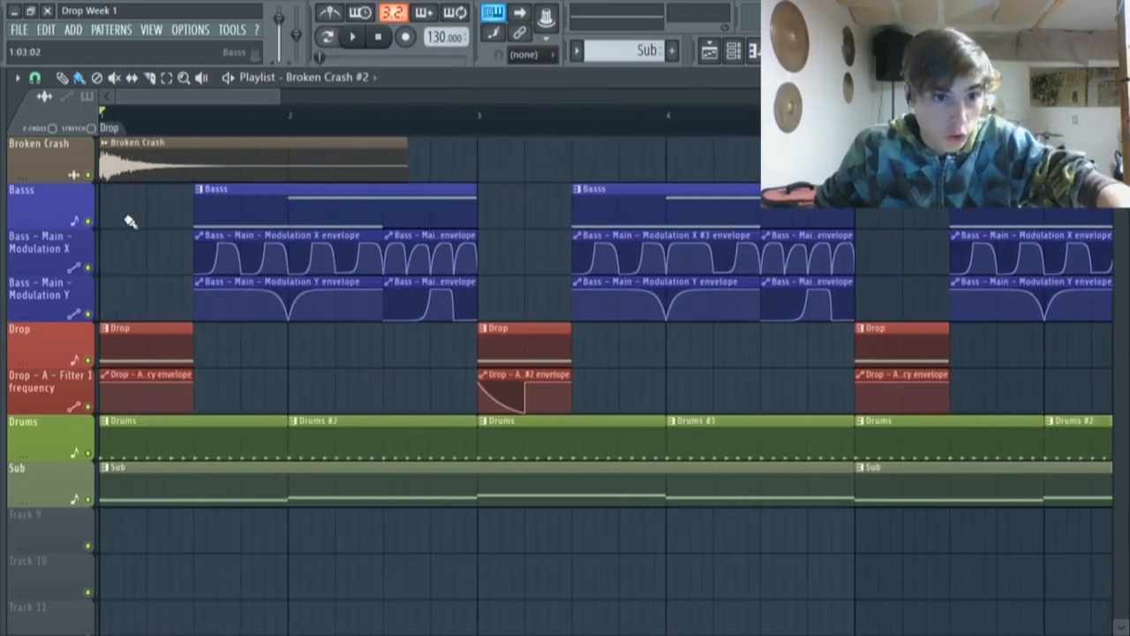
scroll(126, 220, up, 2)
click(142, 114)
drag(151, 97, 20, 123)
double_click(140, 166)
drag(207, 197, 257, 178)
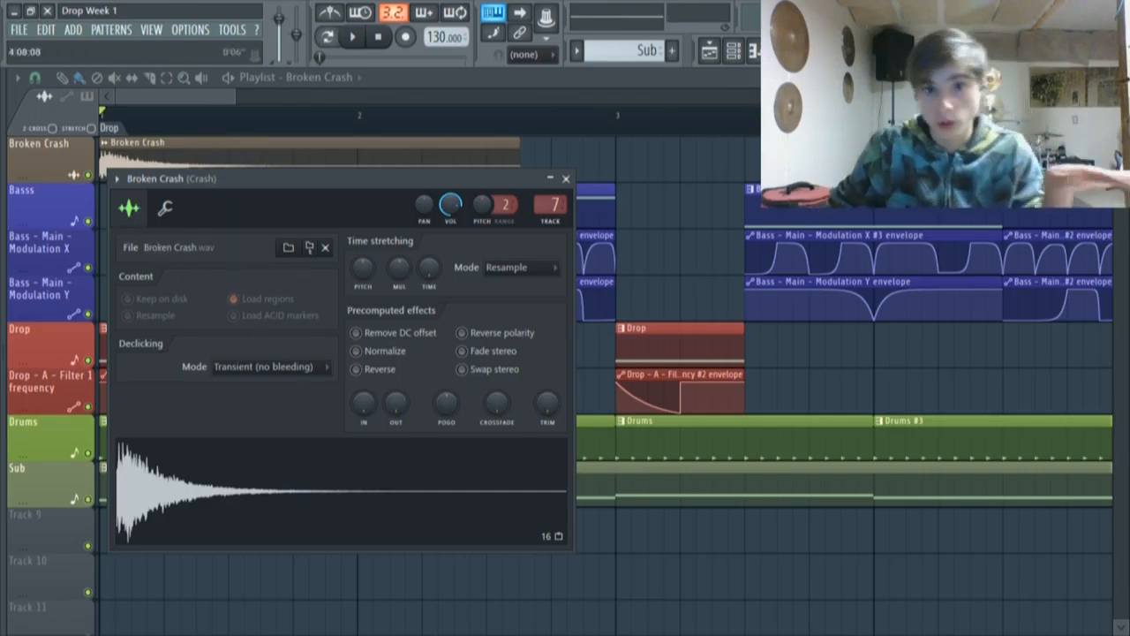
click(802, 50)
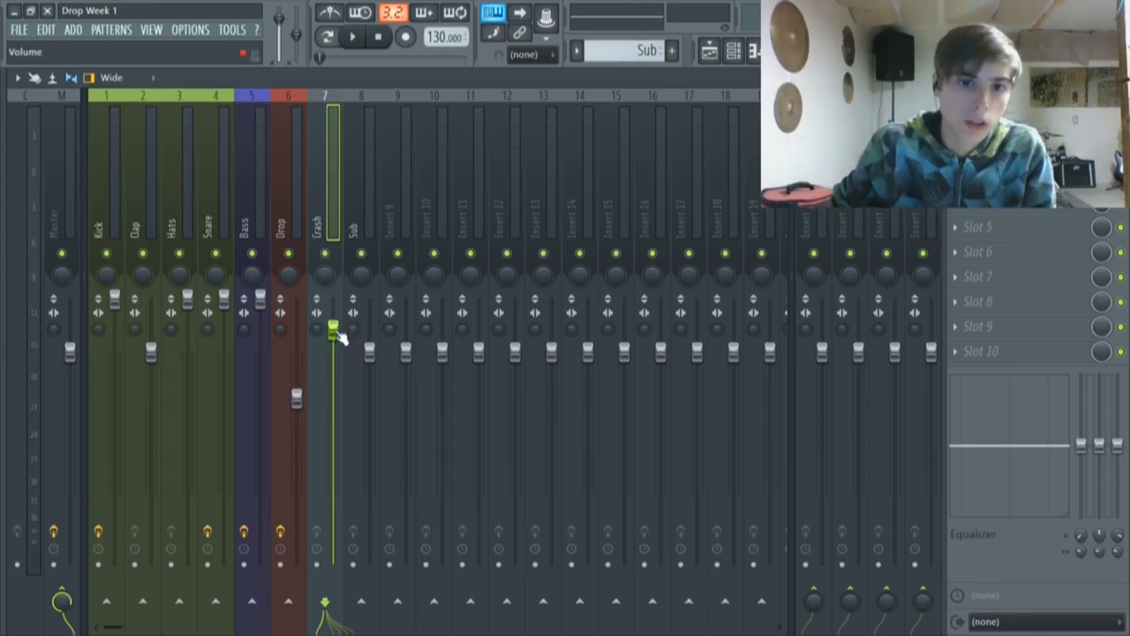
Open the Drums pattern from the playlist, show its step sequence in the channel rack and play it back
click(708, 52)
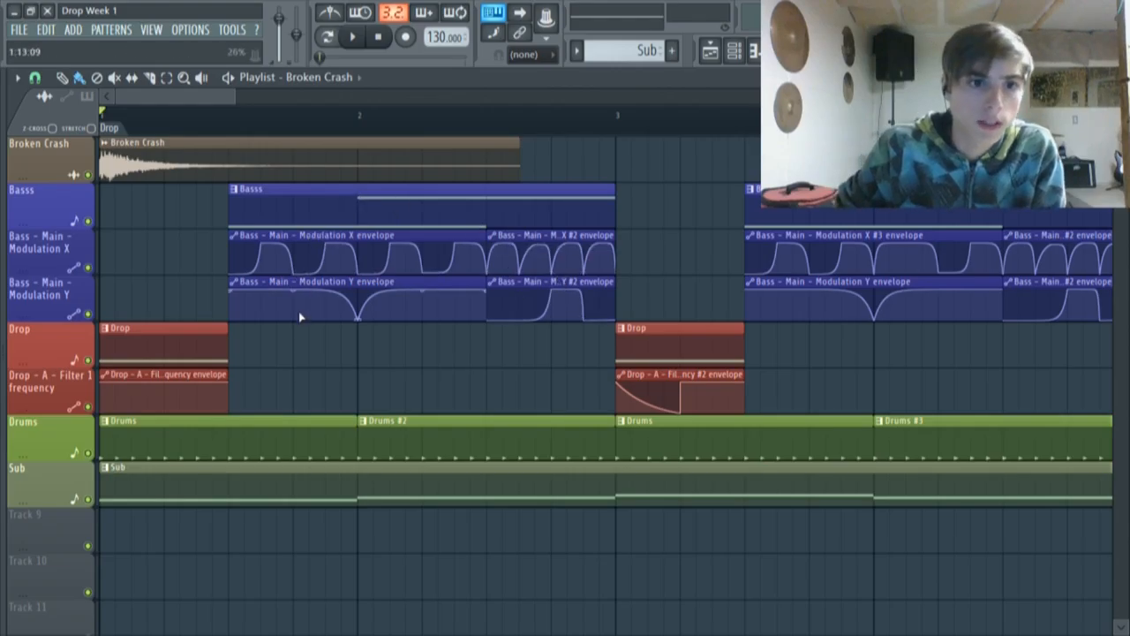
scroll(170, 346, down, 1)
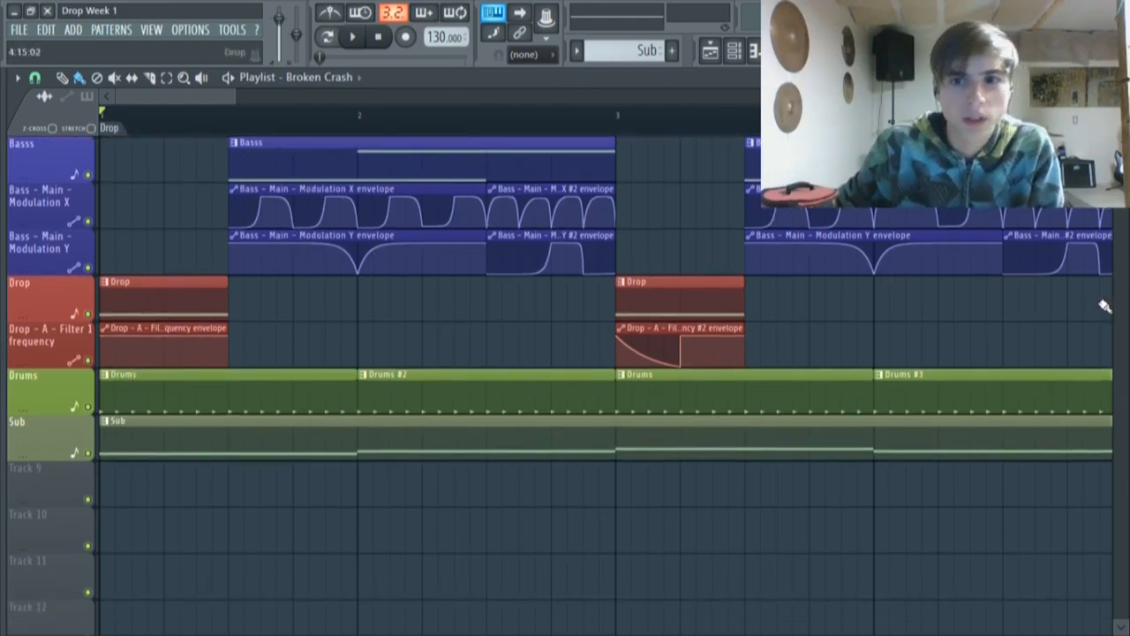
double_click(239, 383)
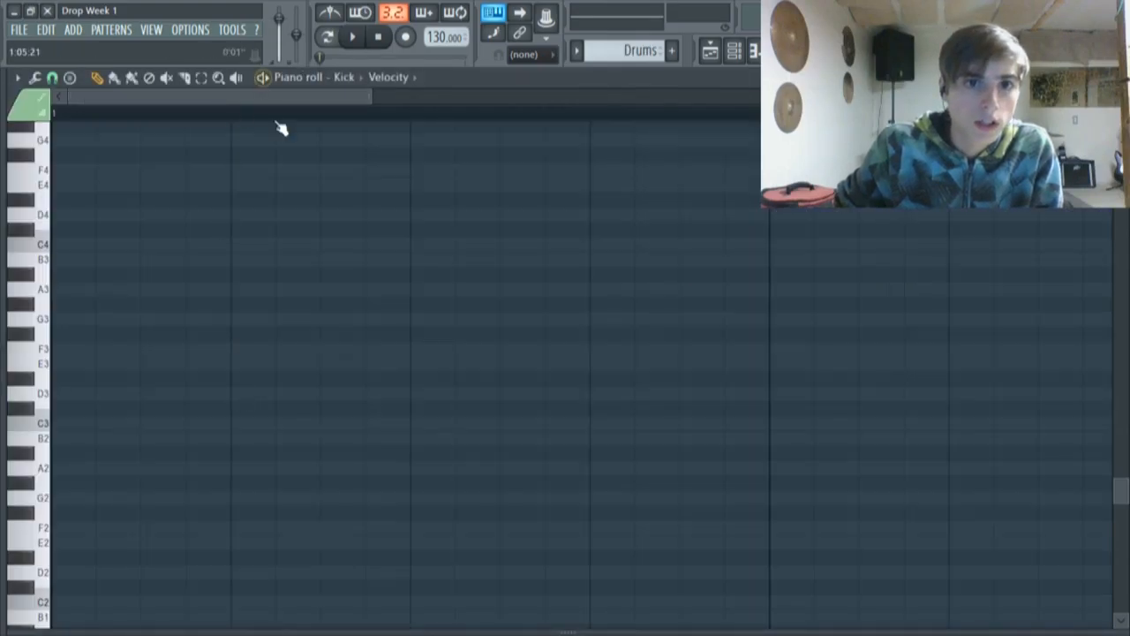
scroll(323, 163, up, 3)
click(744, 51)
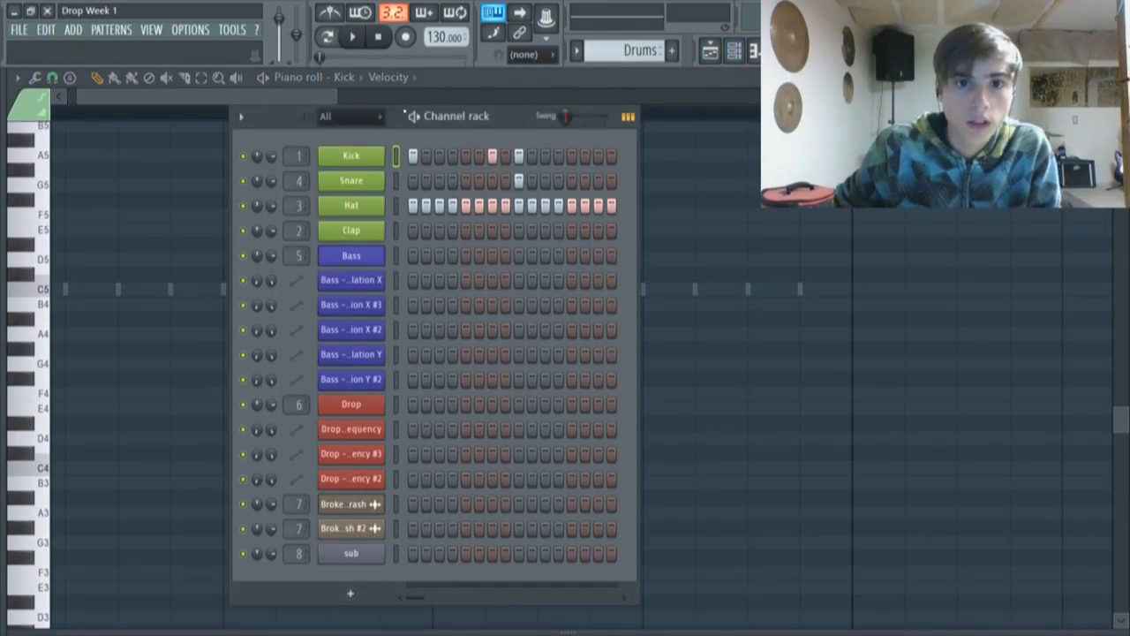
key(space)
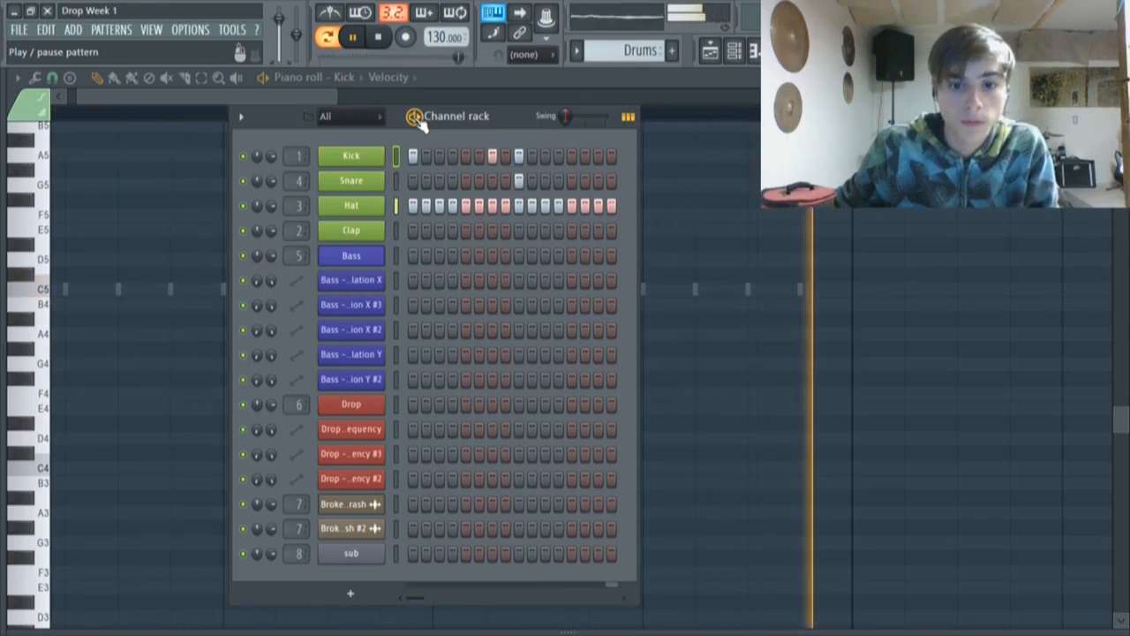
key(space)
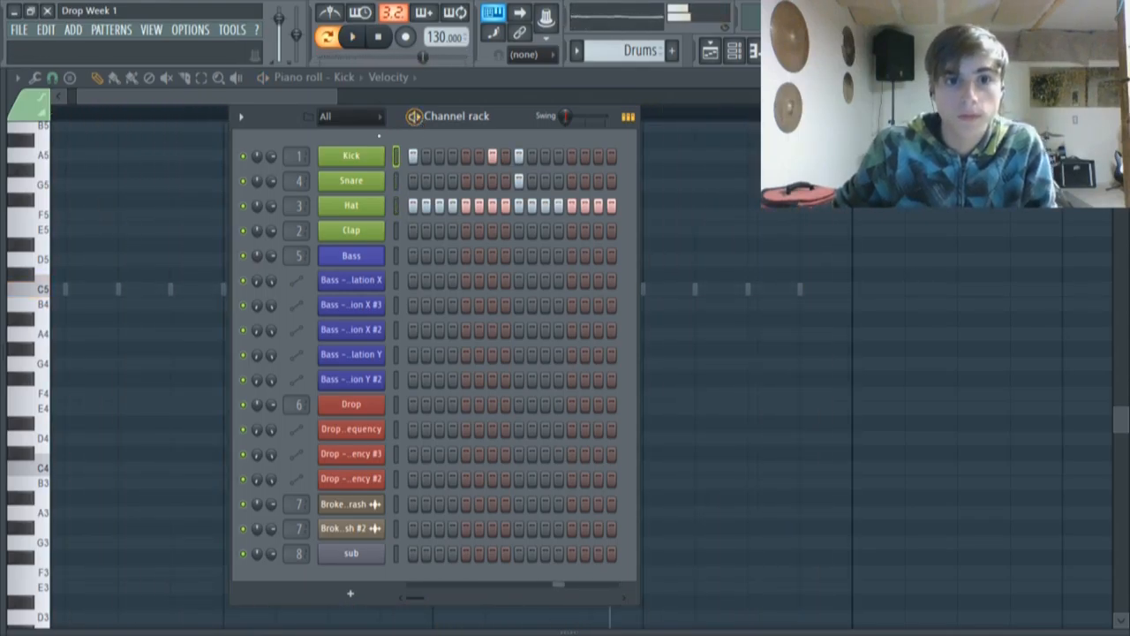
Open the Kick channel's sample settings and audition the Grv Kick 25 sample
click(370, 157)
drag(302, 201, 343, 168)
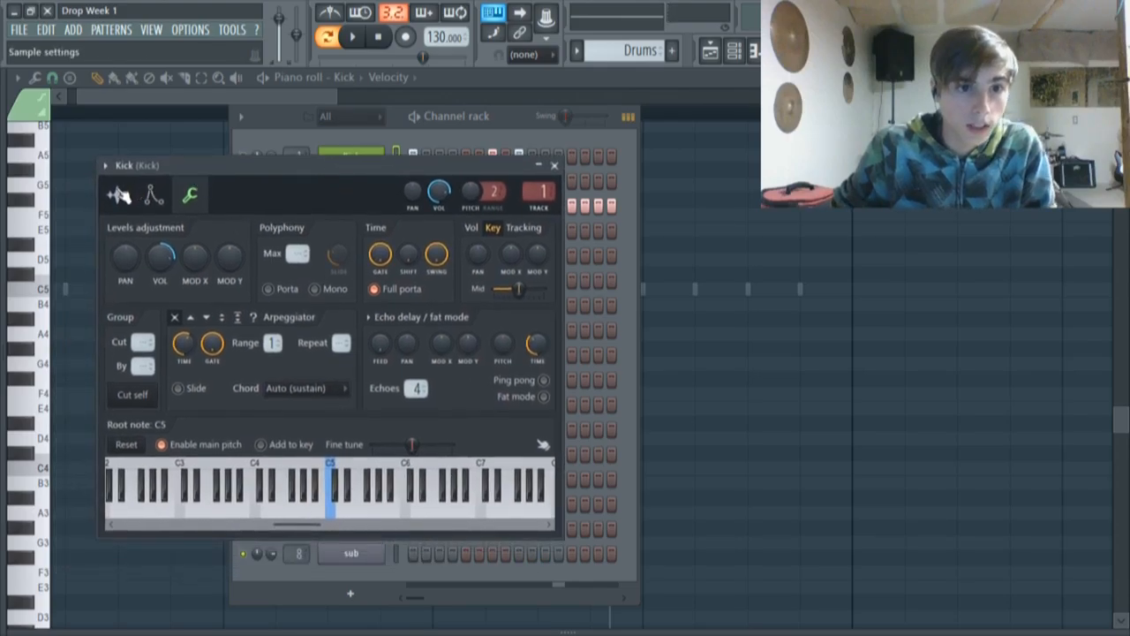
click(117, 194)
click(305, 468)
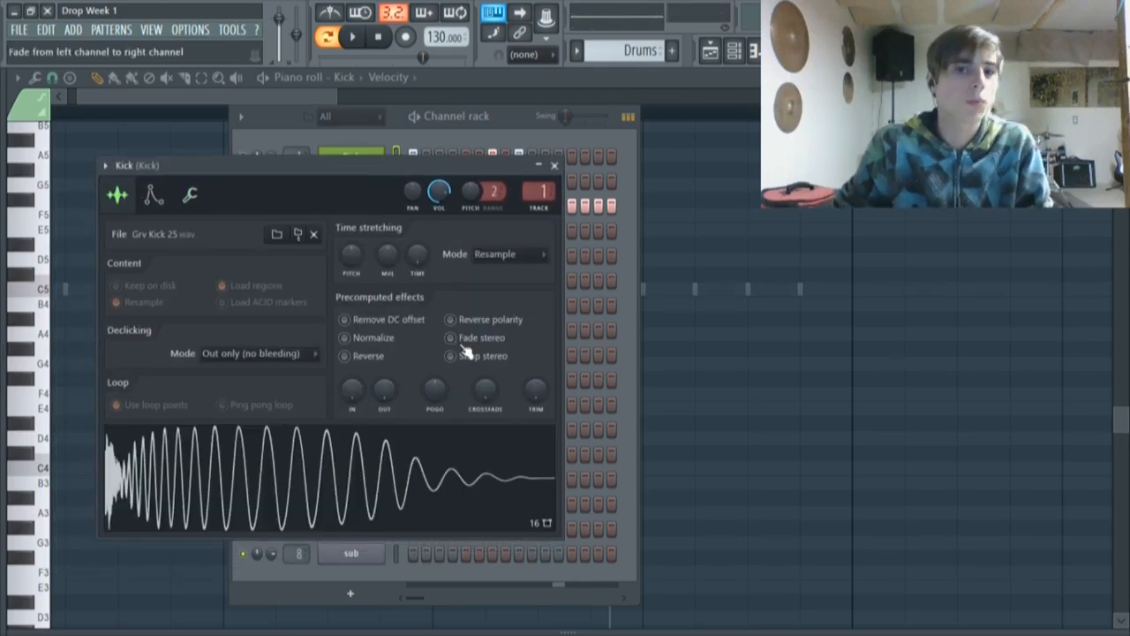
Examine the Fruity Reeverb 2 settings on the Kick mixer track
click(780, 51)
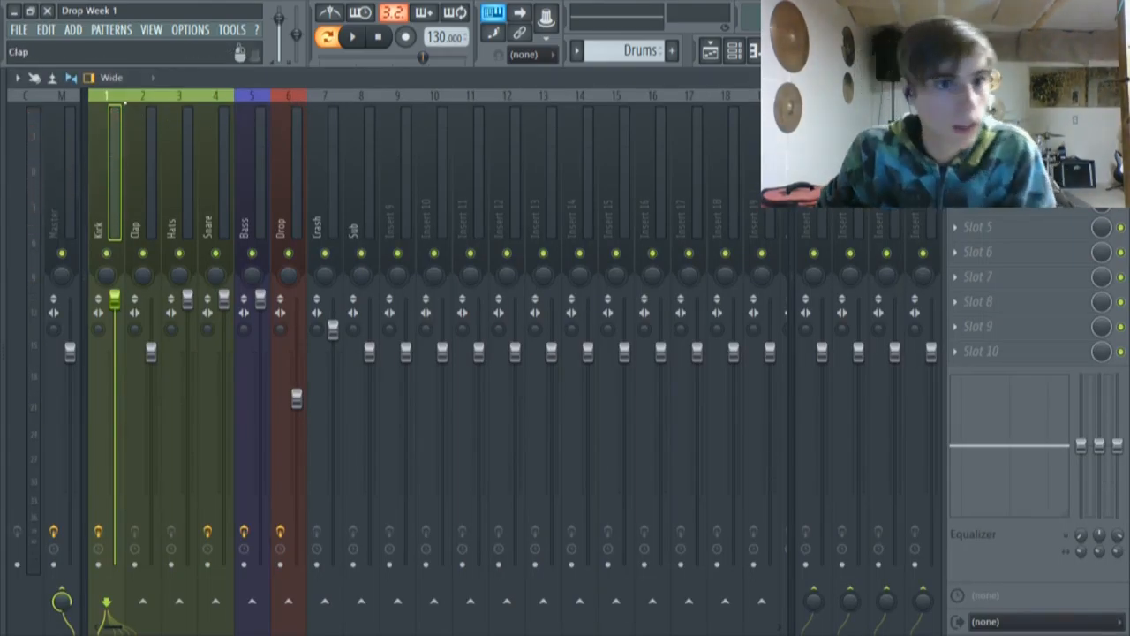
click(1007, 128)
drag(404, 243, 412, 110)
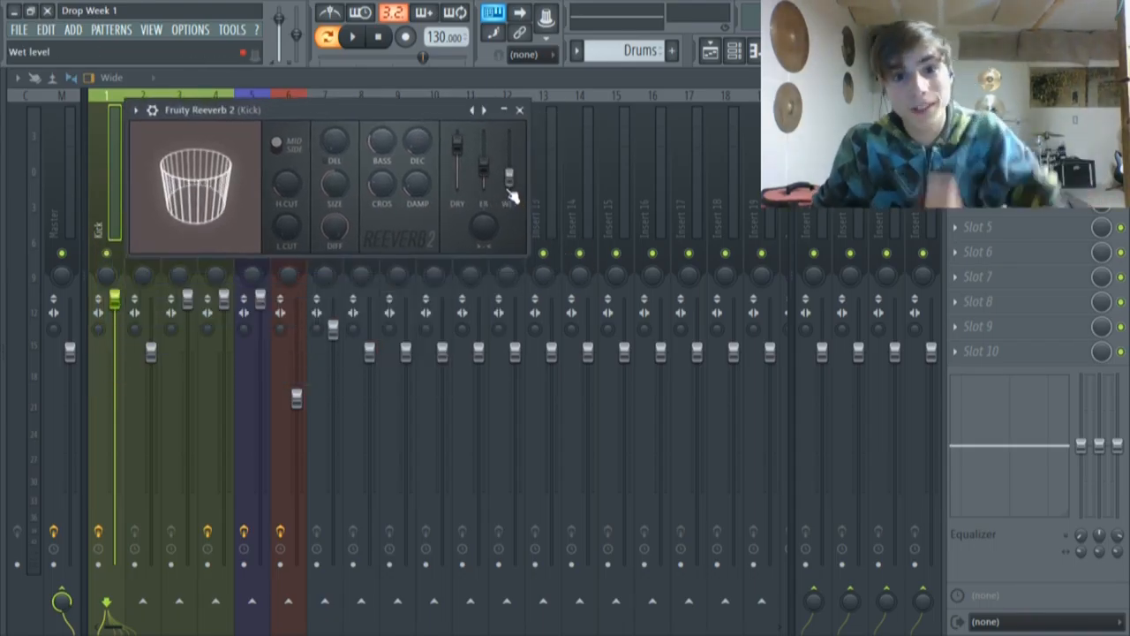
Reopen the Kick channel from the channel rack, audition its sample again and close its settings
click(734, 51)
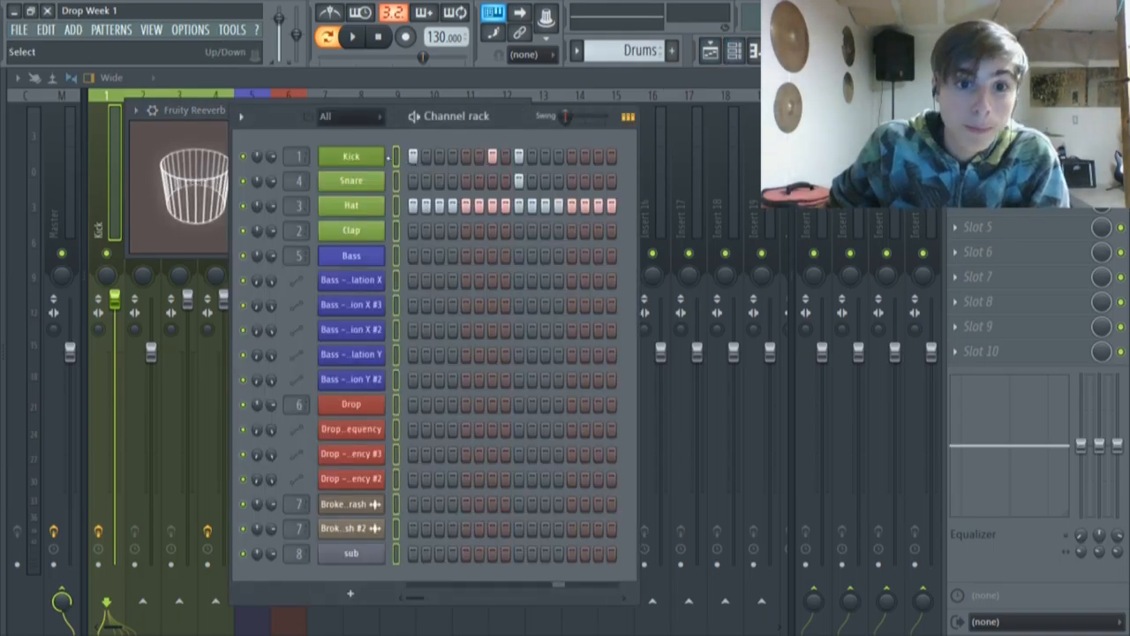
click(382, 156)
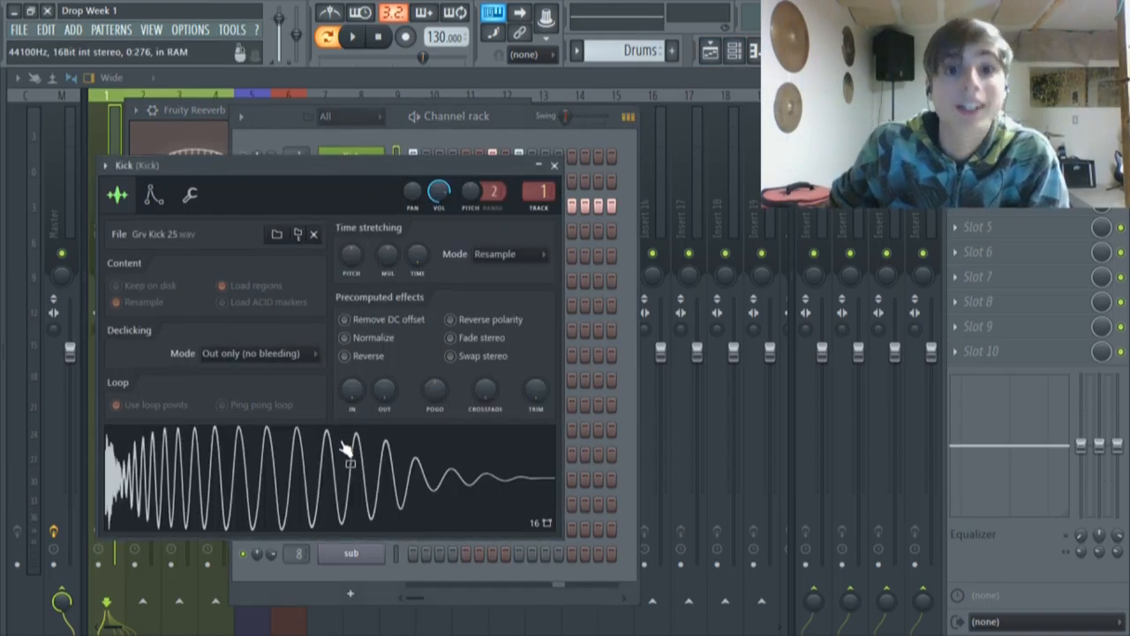
click(337, 449)
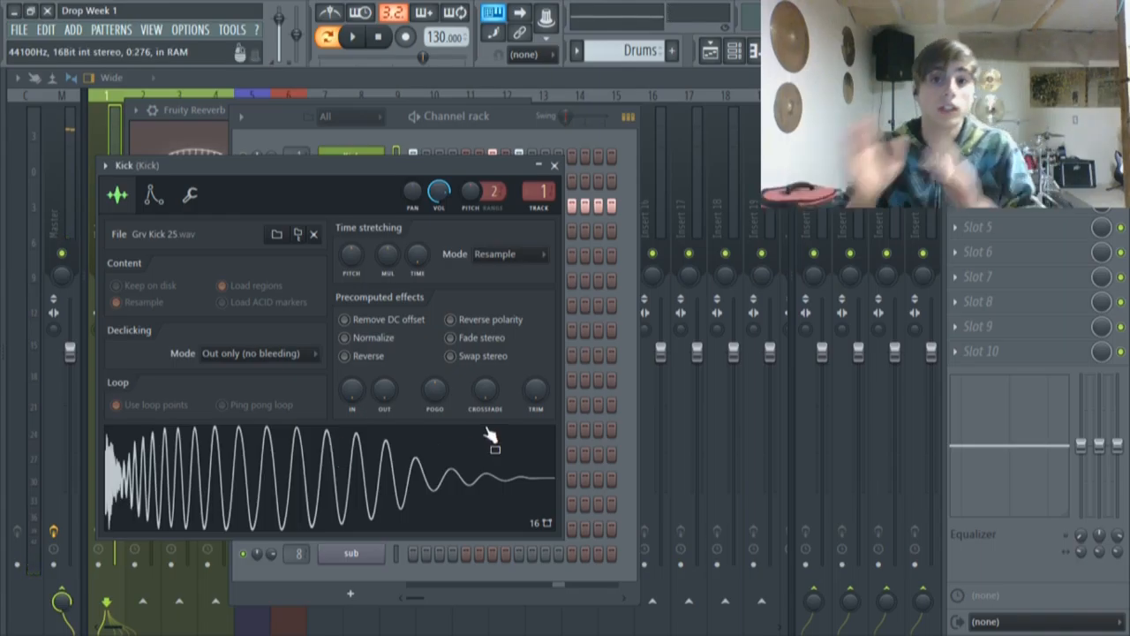
click(561, 171)
Open the Snare channel's sample settings and audition the Attack Snare 08 sample
click(349, 186)
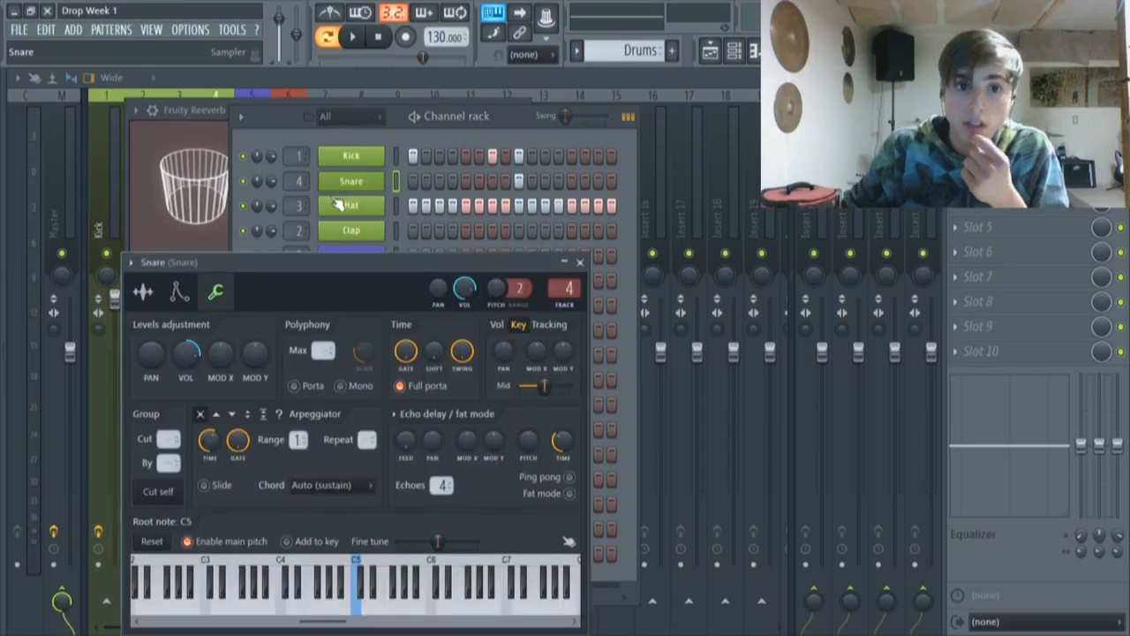
click(142, 292)
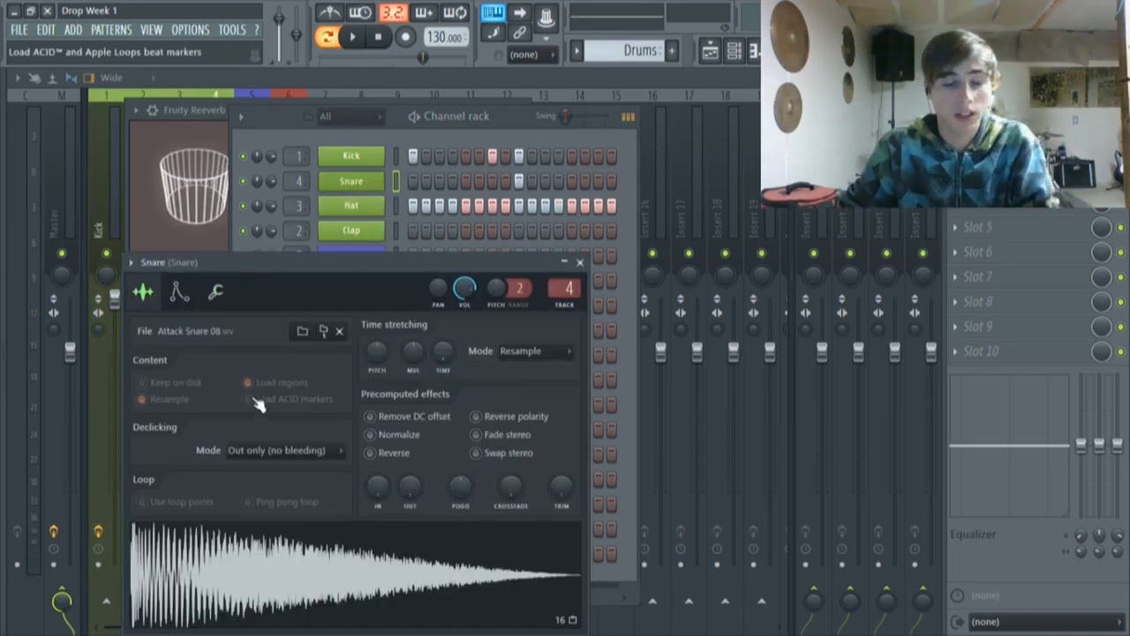
drag(292, 263, 331, 100)
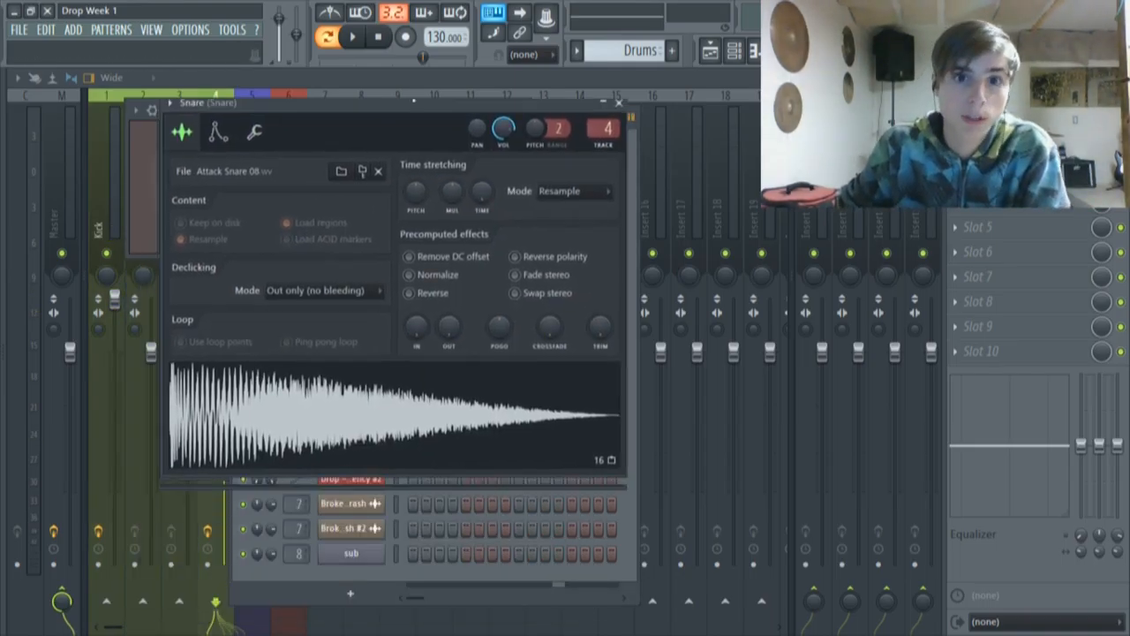
click(331, 388)
drag(502, 102, 433, 97)
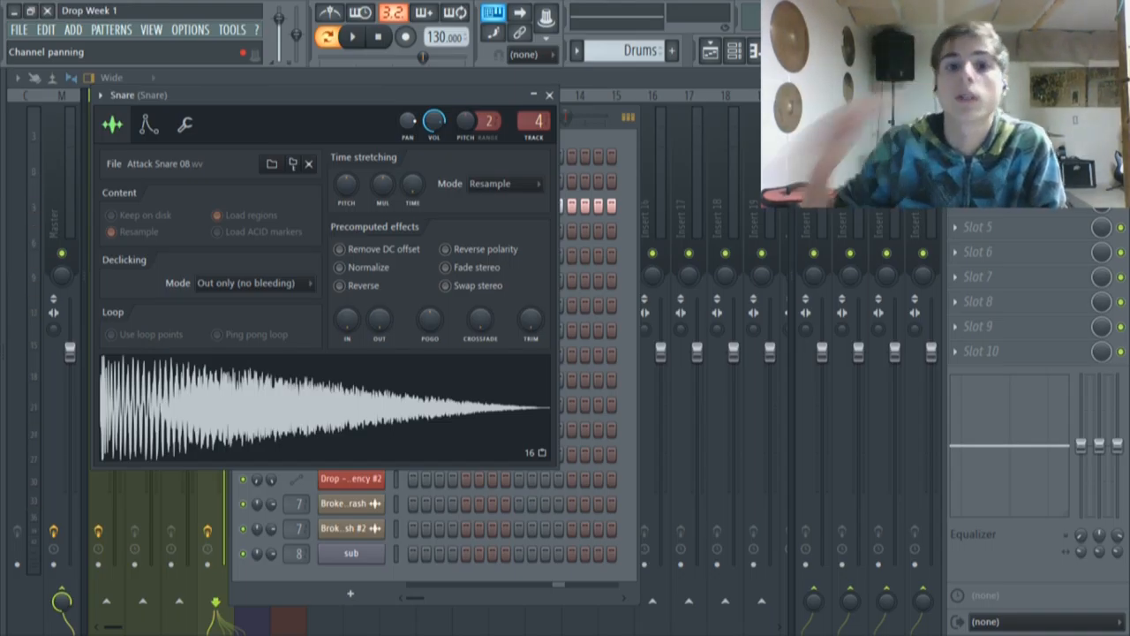
drag(487, 94, 327, 203)
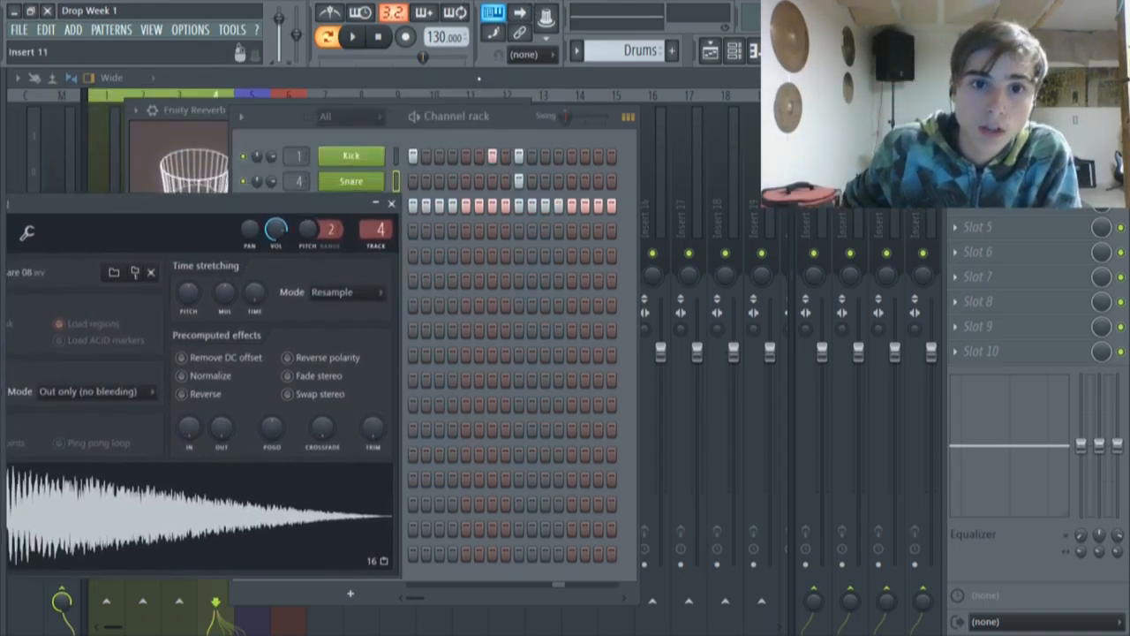
Examine the Fruity Reeverb 2 settings on the Snare mixer track
click(459, 80)
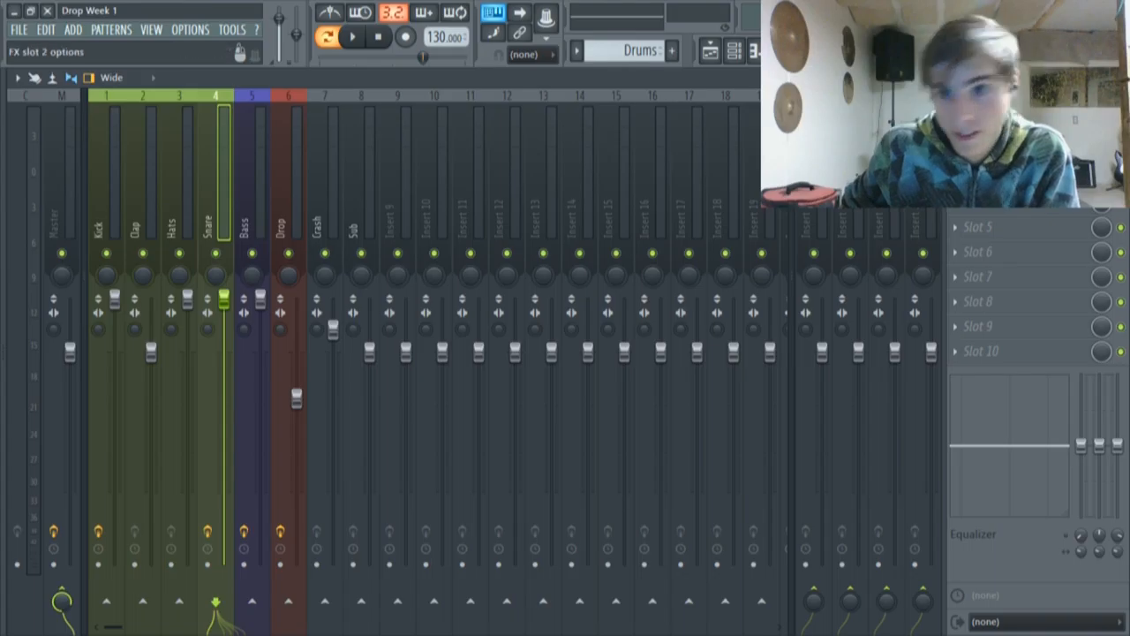
click(994, 128)
click(993, 128)
click(993, 128)
click(994, 128)
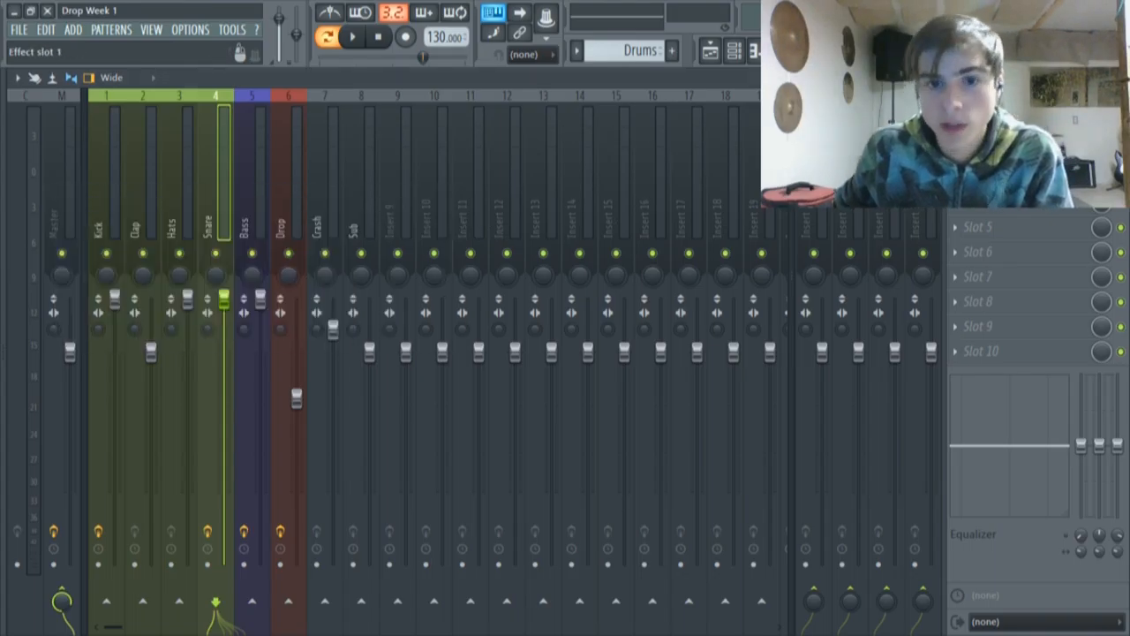
click(994, 129)
drag(370, 196, 291, 67)
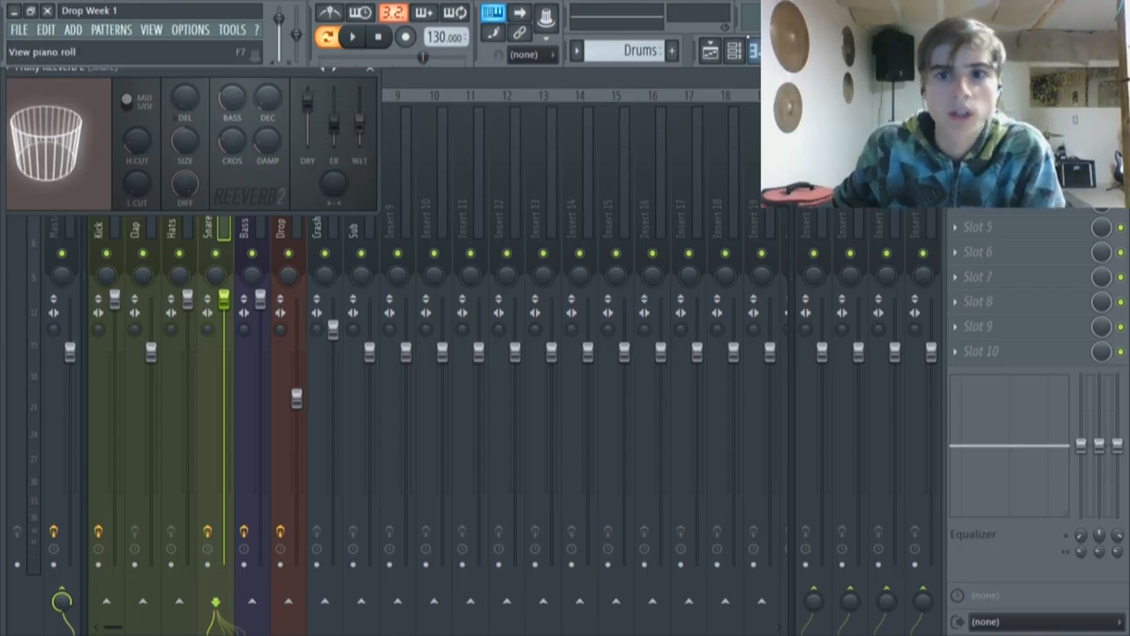
Reopen the Snare channel from the channel rack, audition its sample once more and close its settings
click(734, 50)
click(351, 181)
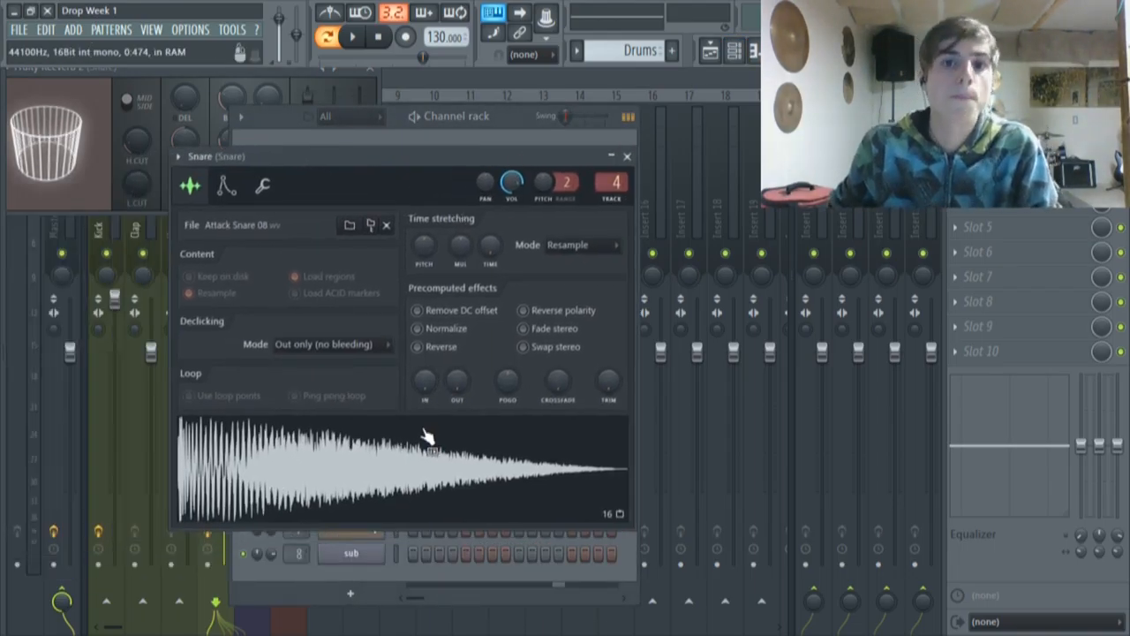
click(426, 437)
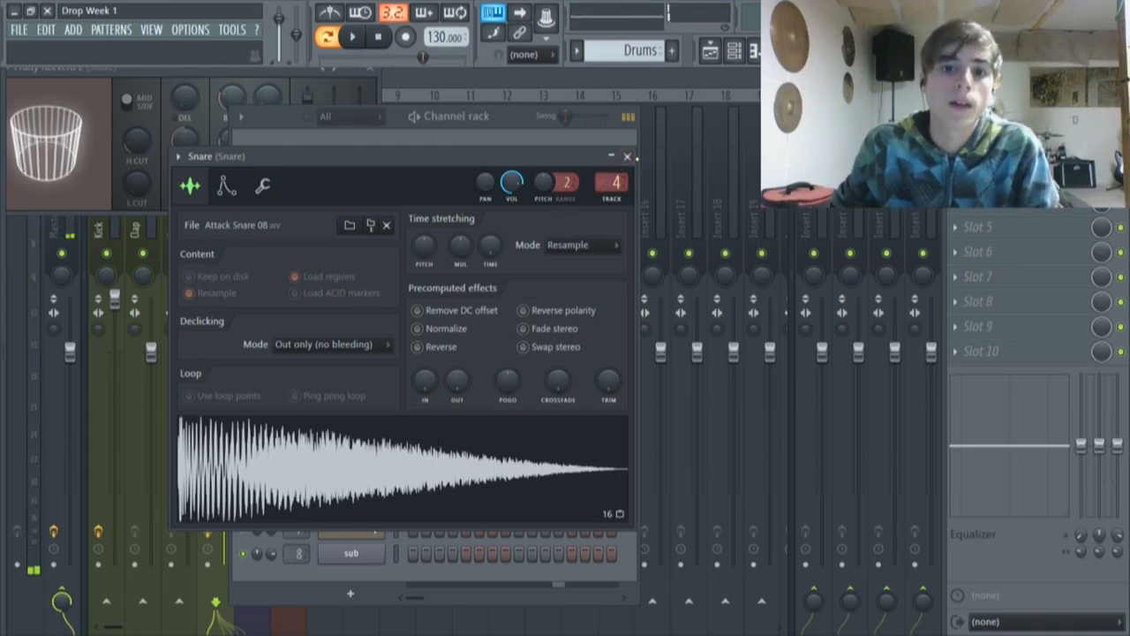
click(627, 156)
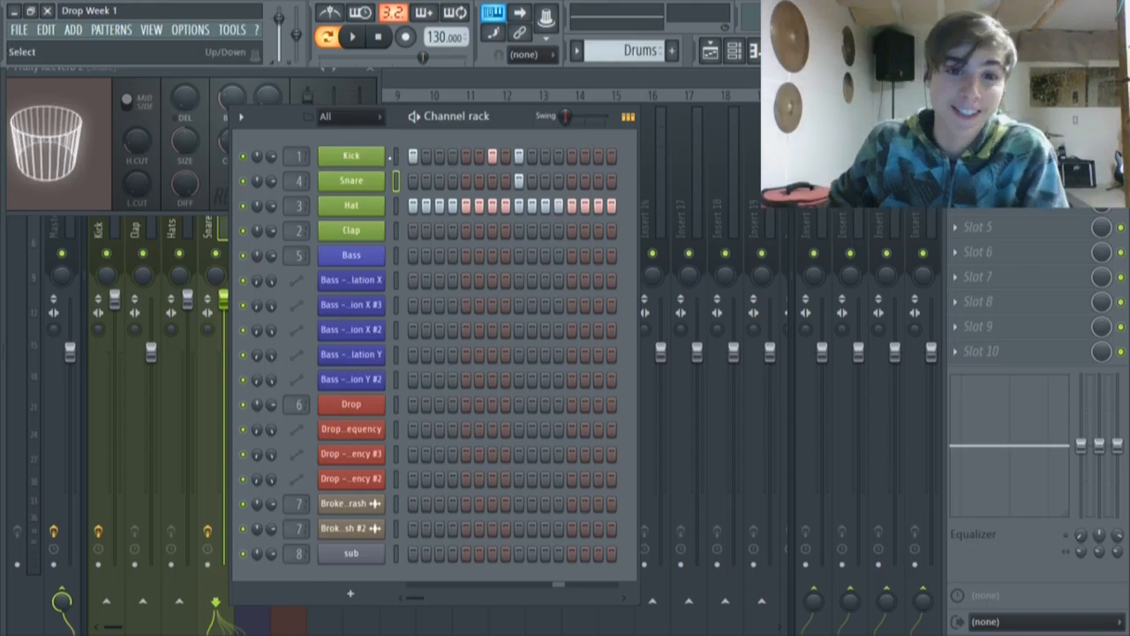
Audition the Hat channel's Grv CH 13 sample and check the Hats track in the mixer
click(364, 205)
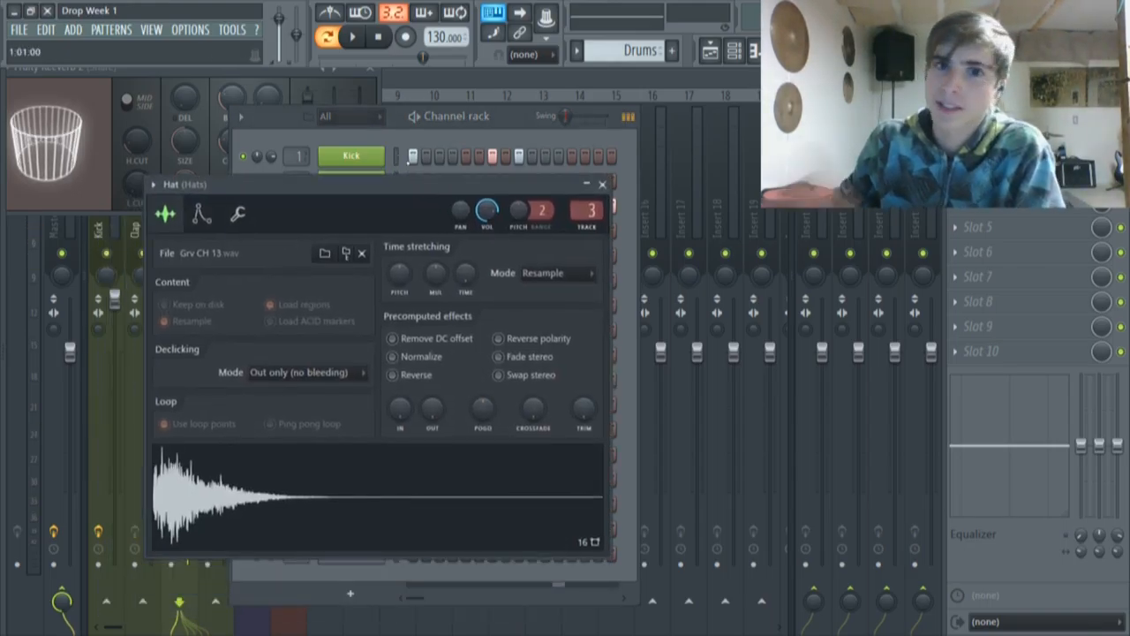
drag(378, 185, 395, 165)
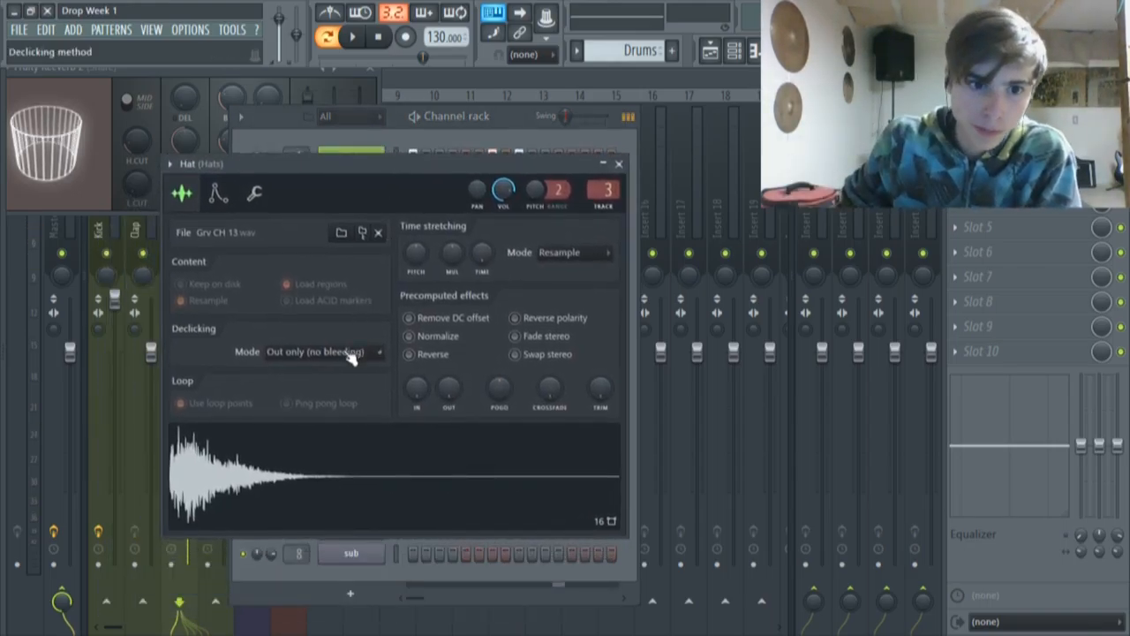
click(286, 470)
click(287, 469)
click(288, 467)
click(288, 467)
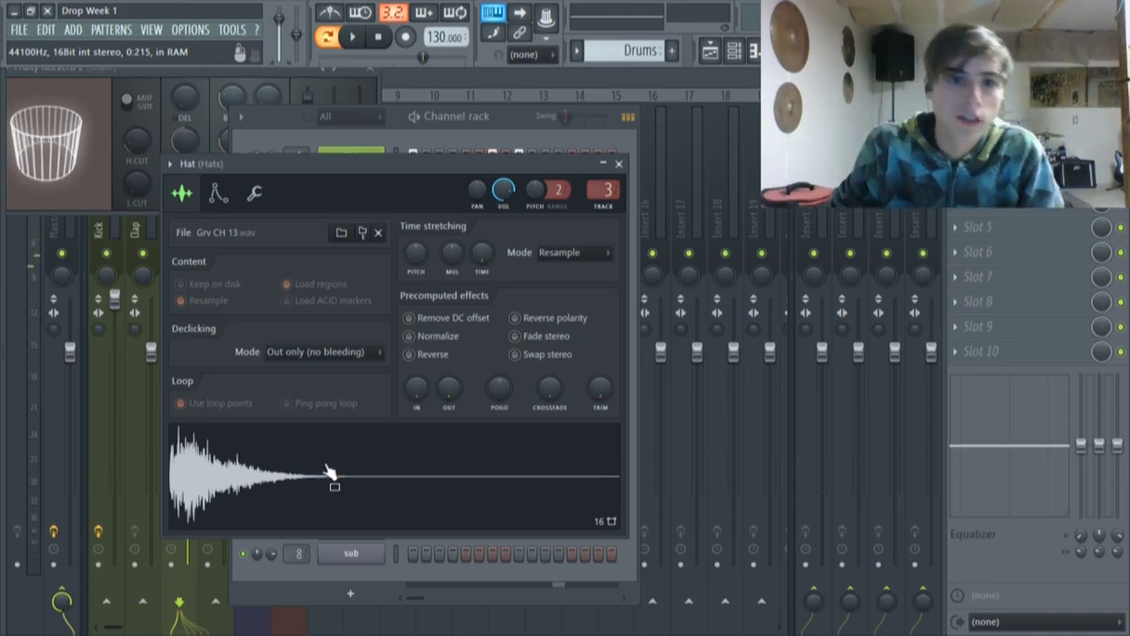
click(328, 473)
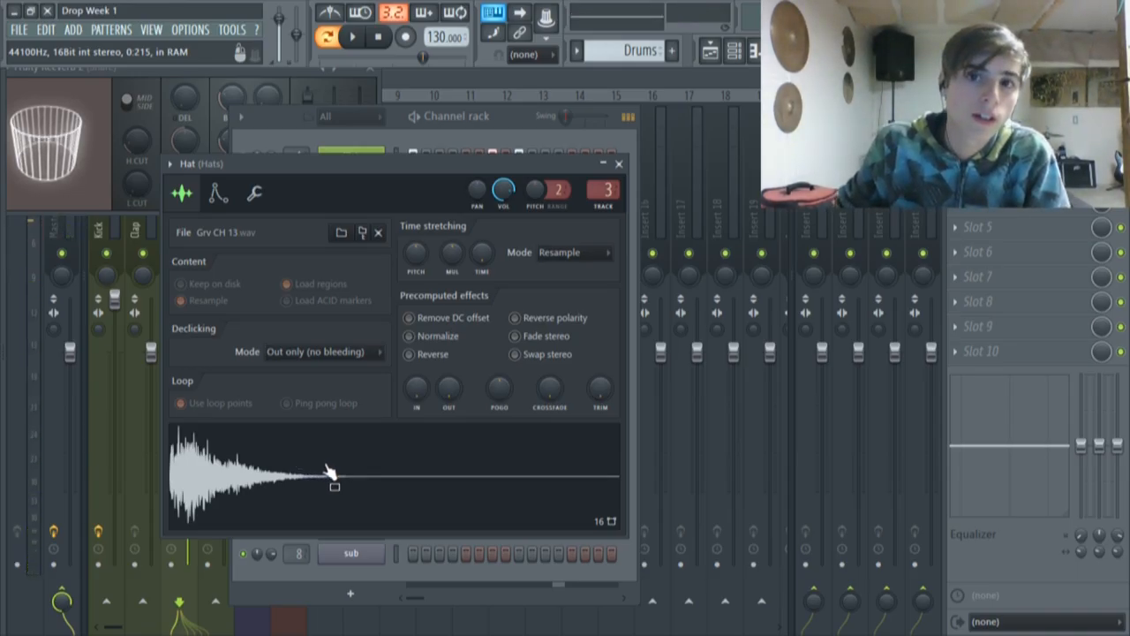
click(634, 82)
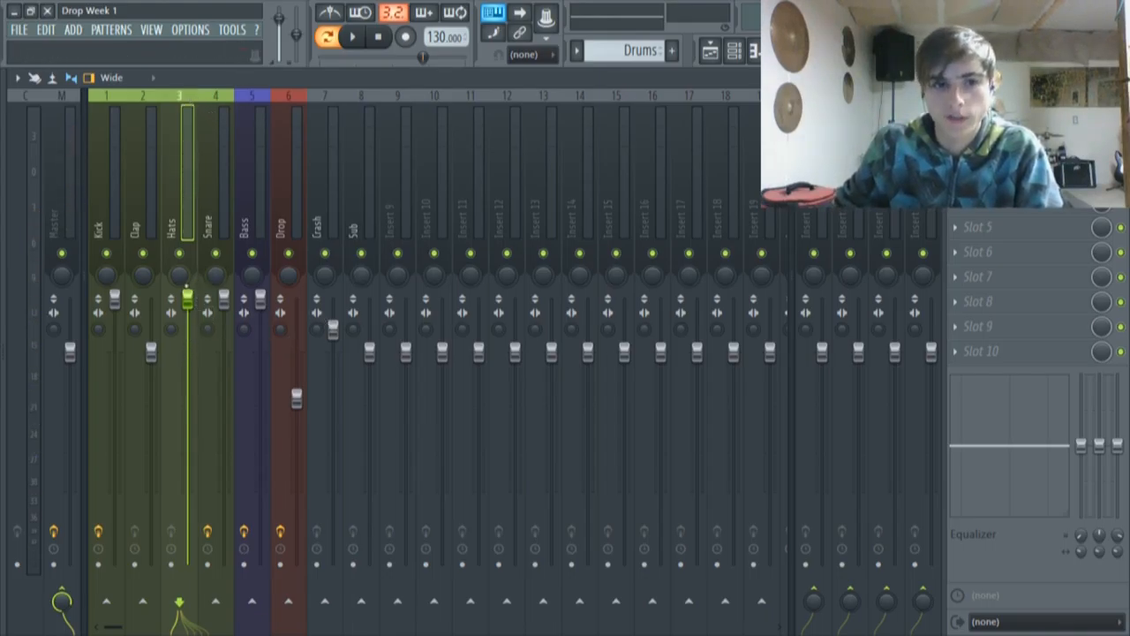
Return to the playlist and open the first Drop pattern's notes in the piano roll
click(710, 51)
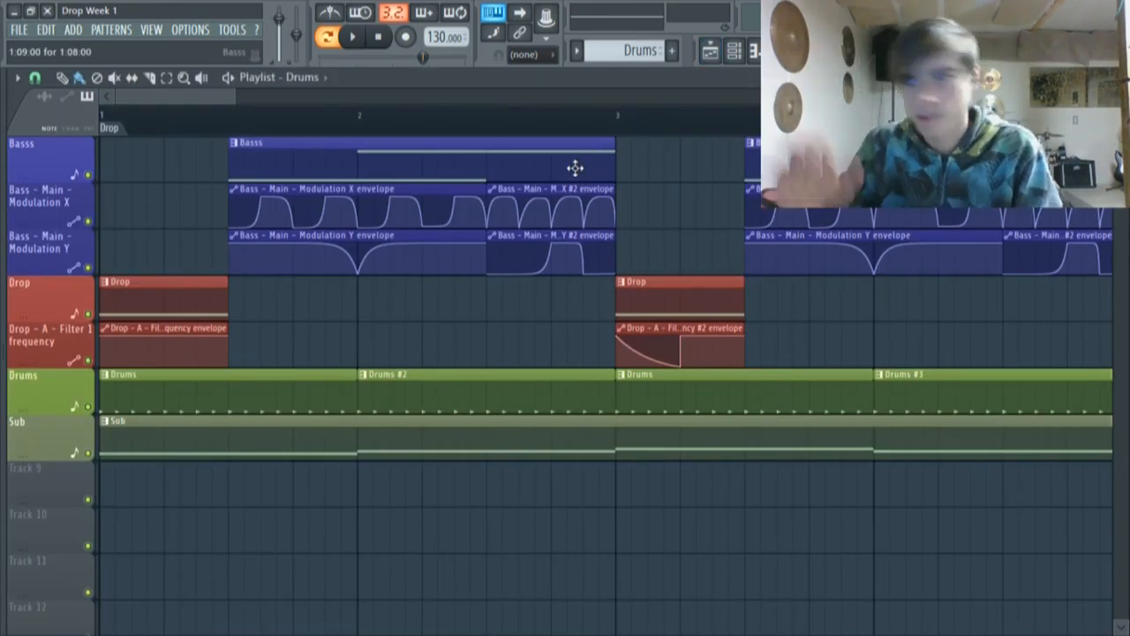
scroll(459, 366, up, 1)
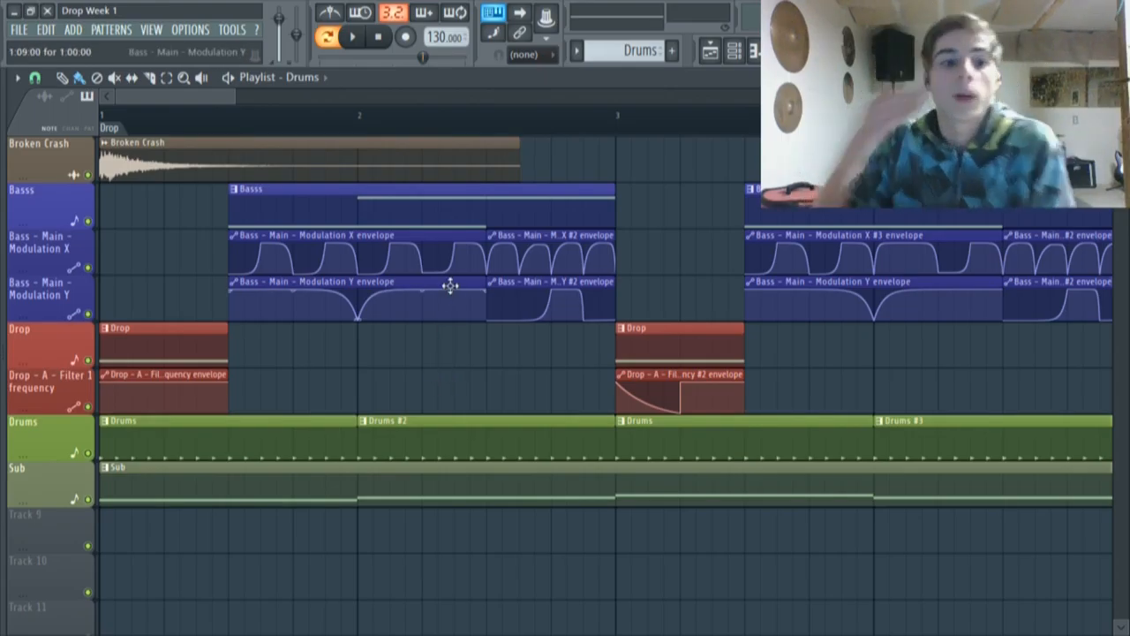
double_click(177, 343)
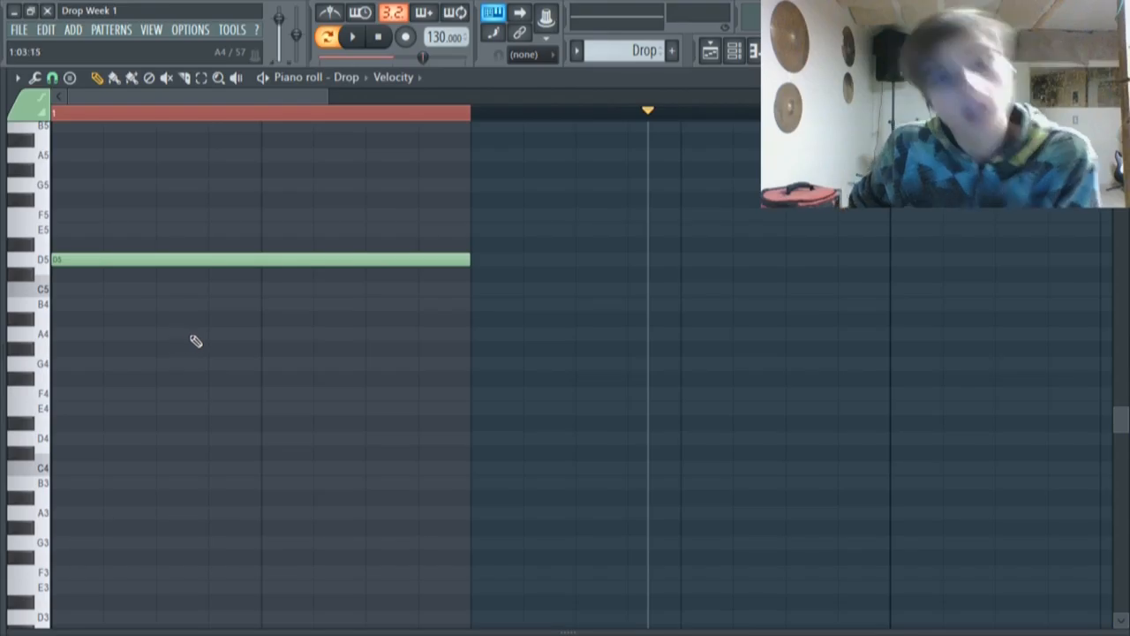
Audition the Drop pattern's single long D5 note in the piano roll and check the surrounding note range
click(326, 37)
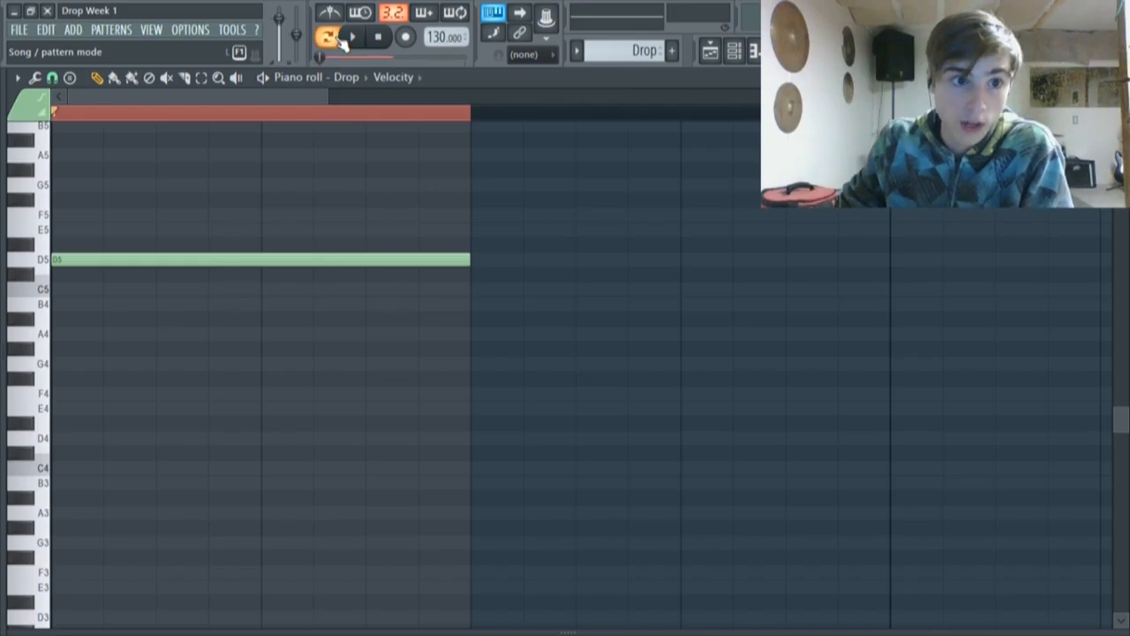
click(357, 37)
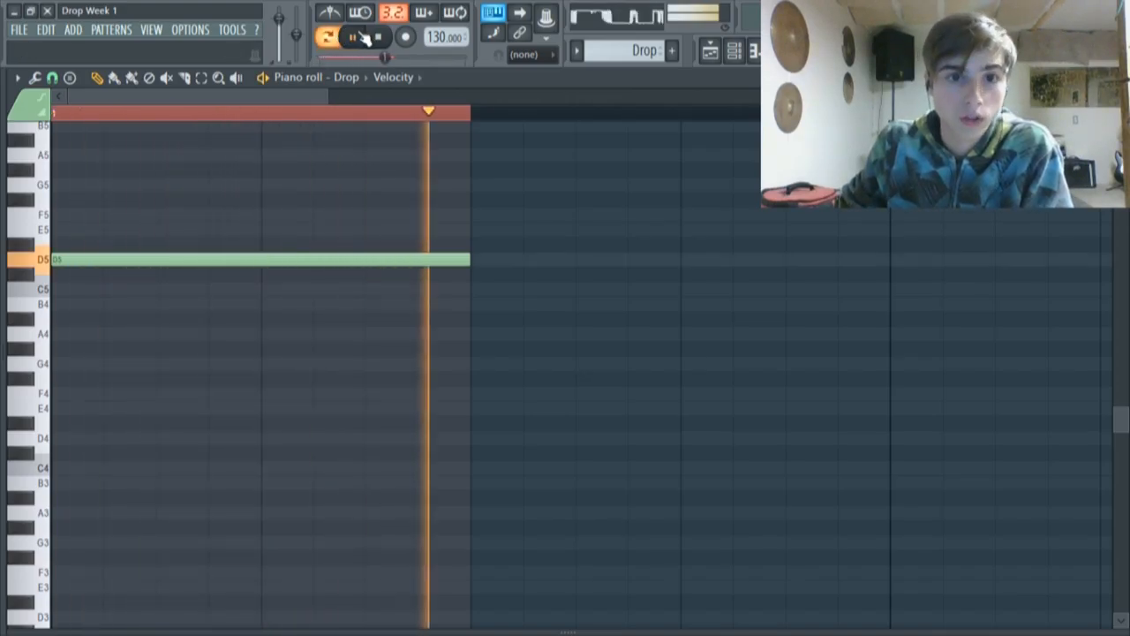
click(378, 37)
scroll(391, 213, up, 6)
scroll(391, 213, down, 9)
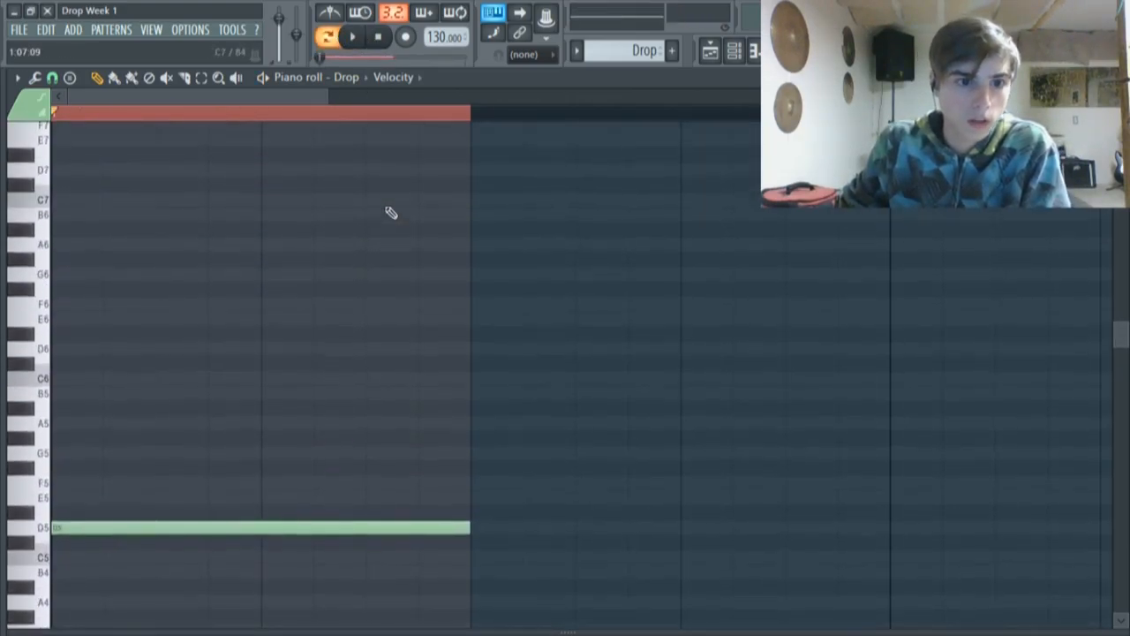
scroll(392, 213, up, 6)
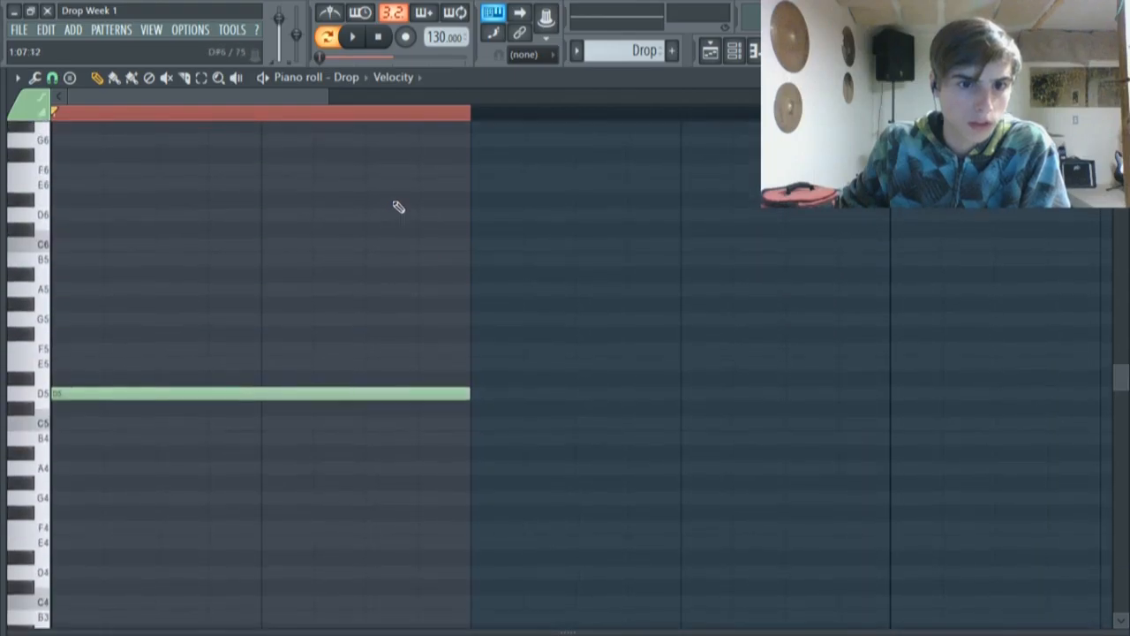
click(712, 51)
double_click(178, 357)
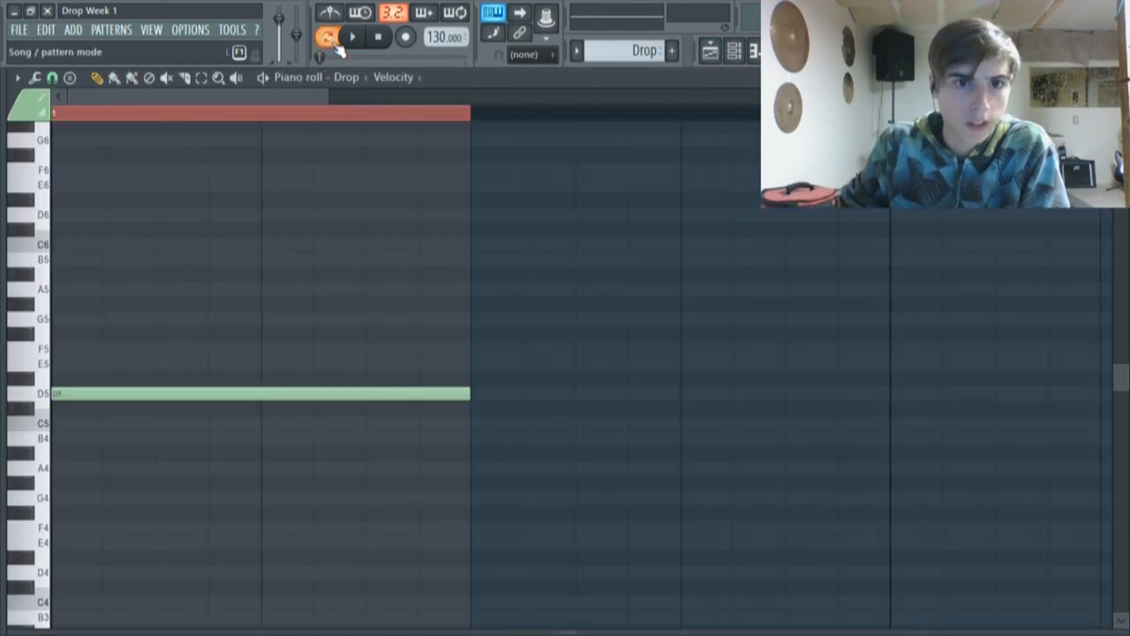
click(350, 39)
click(350, 39)
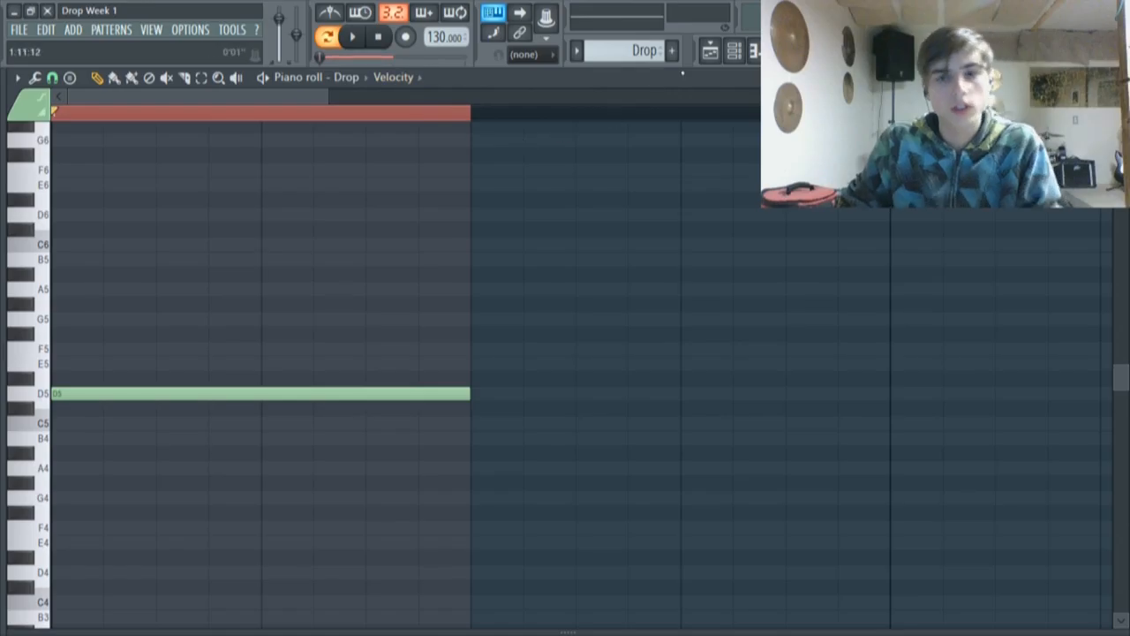
Open the Drop channel's synth from the channel rack and position its window
click(735, 51)
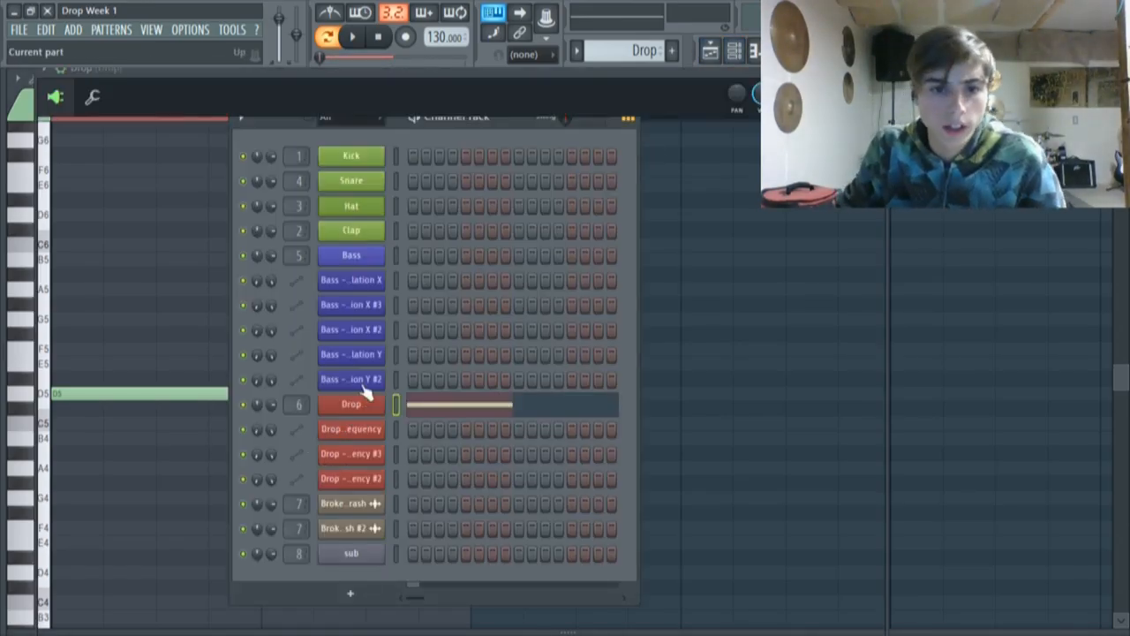
click(358, 402)
drag(499, 84, 485, 80)
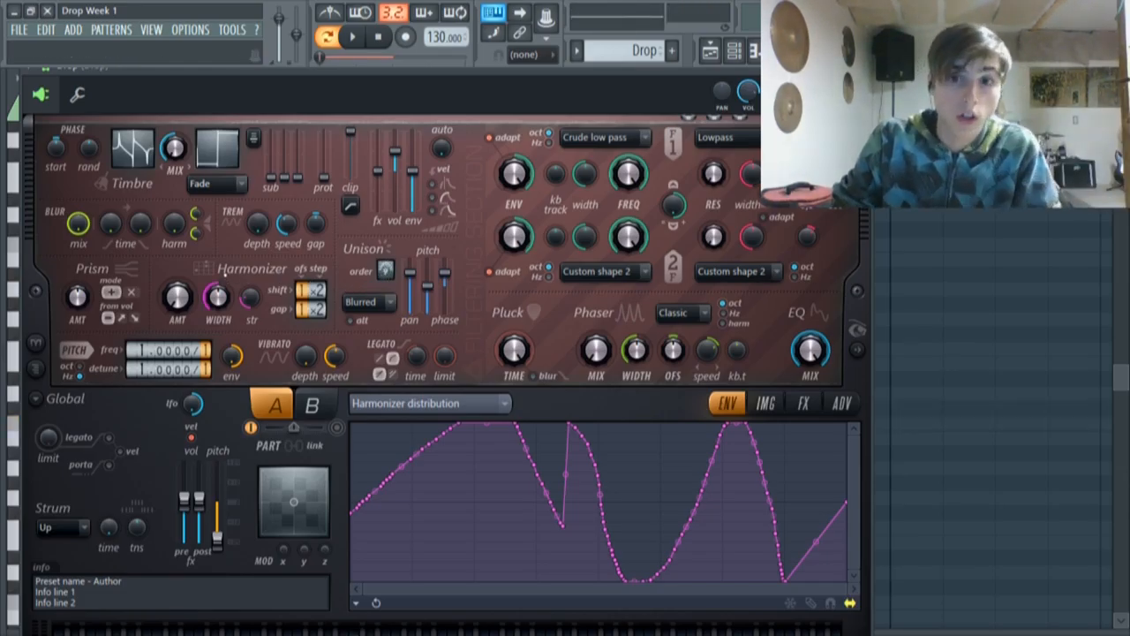
Inspect the Timbre 1 harmonic level graph and the FX settings of the Drop synth
click(144, 166)
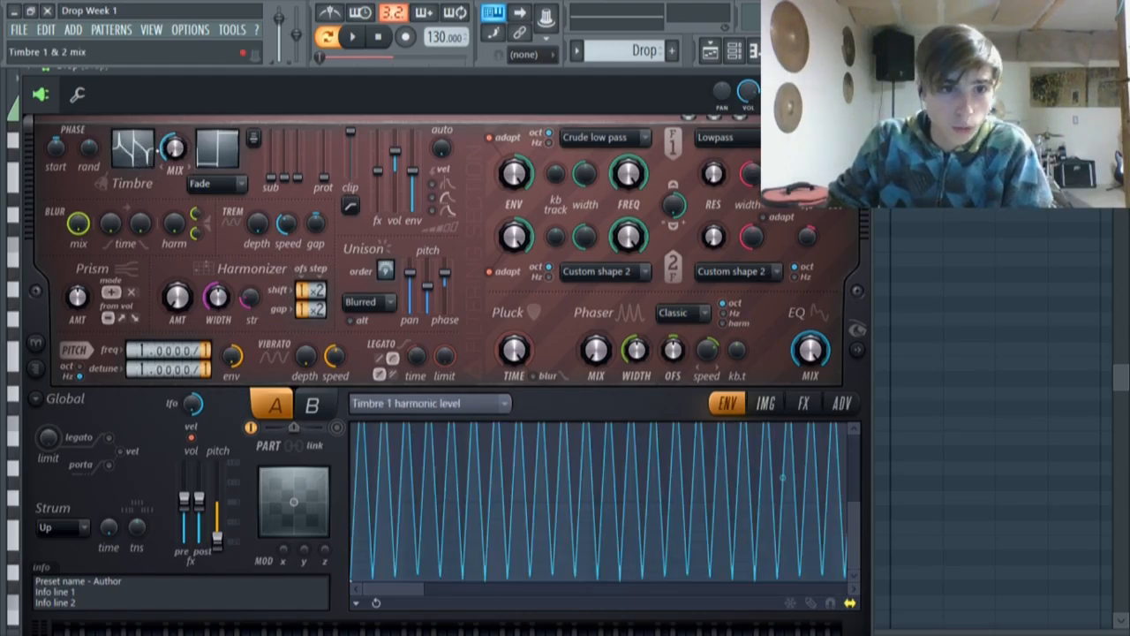
drag(854, 499, 841, 446)
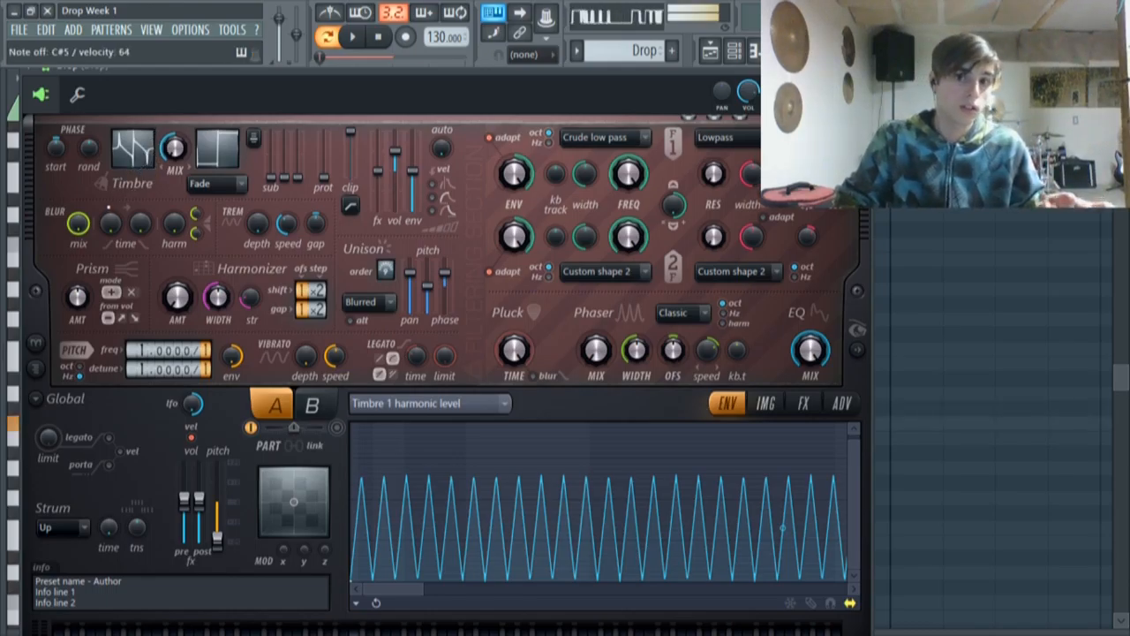
click(794, 413)
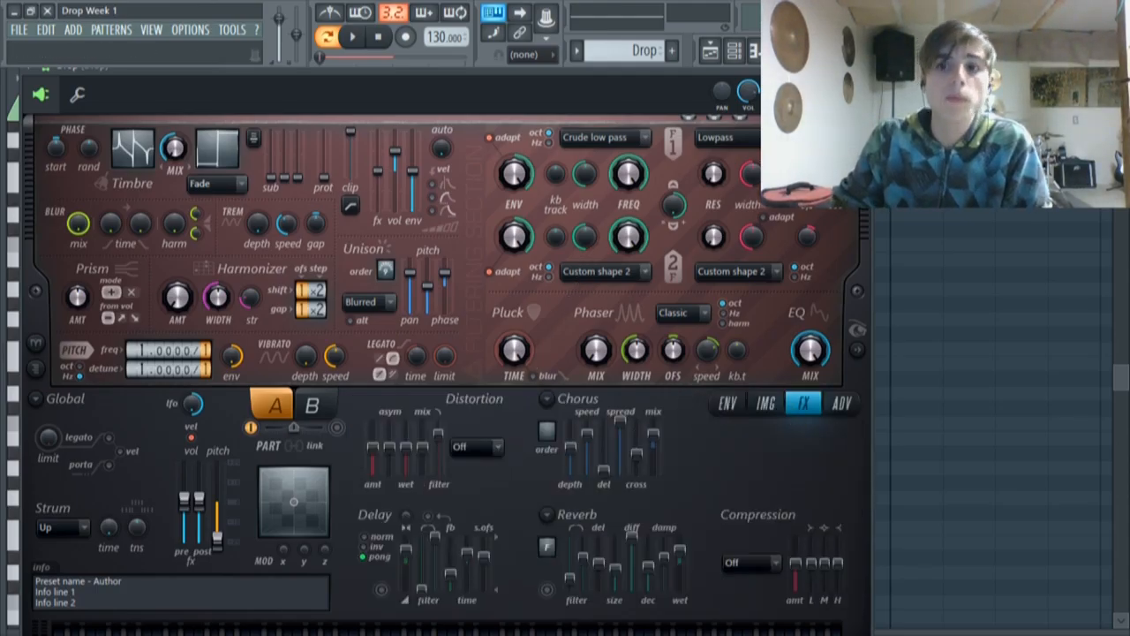
Open the Fruity Parametric EQ 2 on the Drop mixer track and reposition its window
click(781, 51)
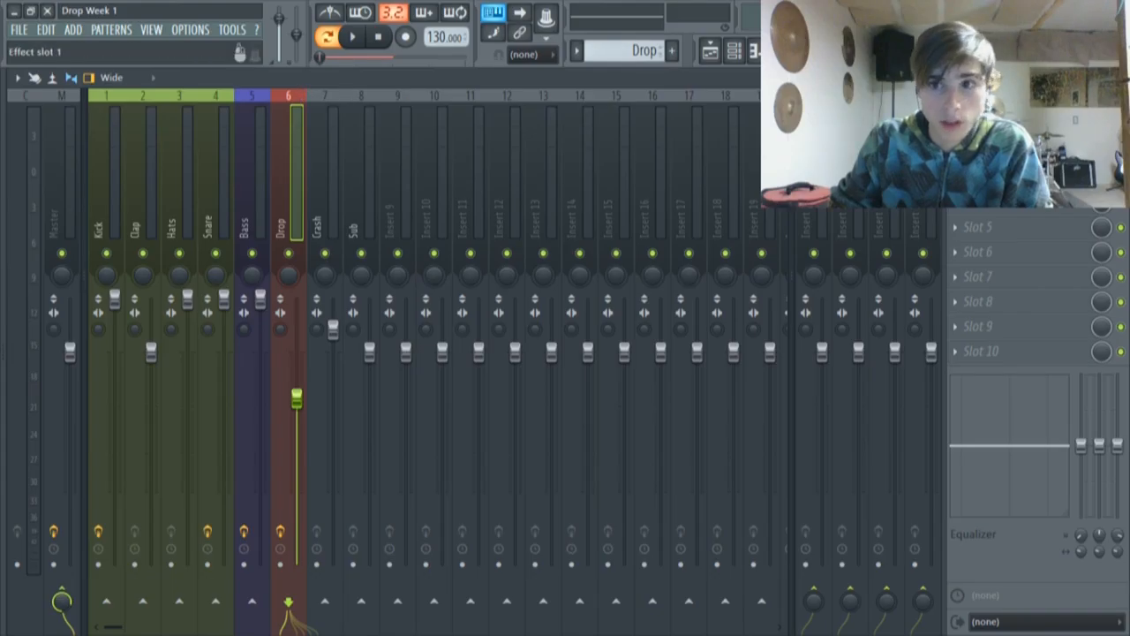
click(998, 128)
drag(314, 285, 308, 214)
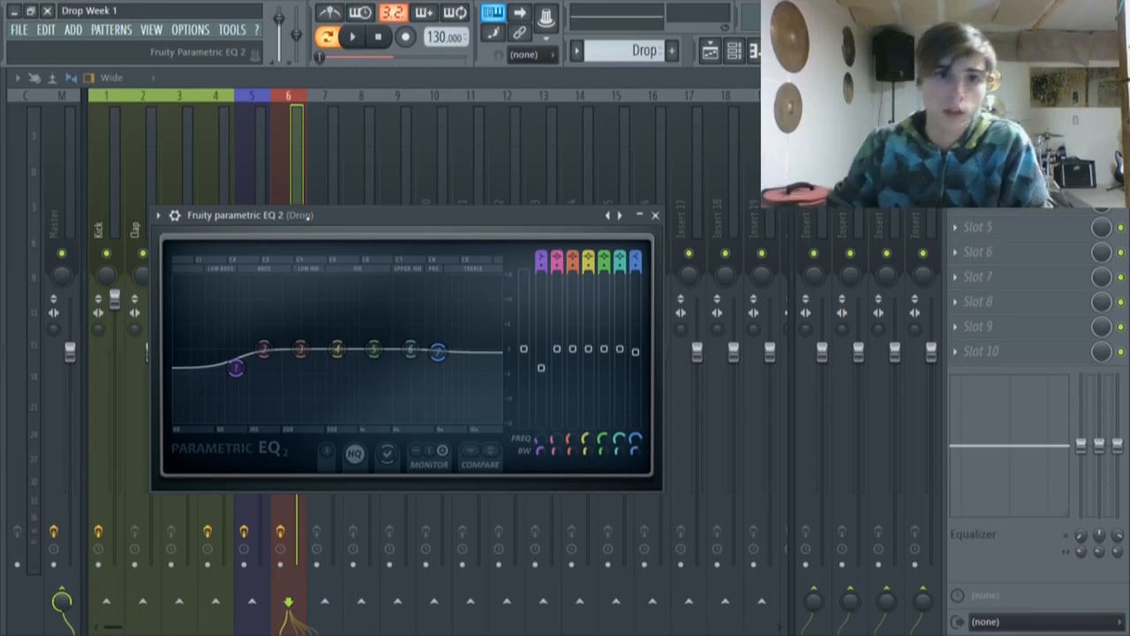
drag(560, 214, 449, 130)
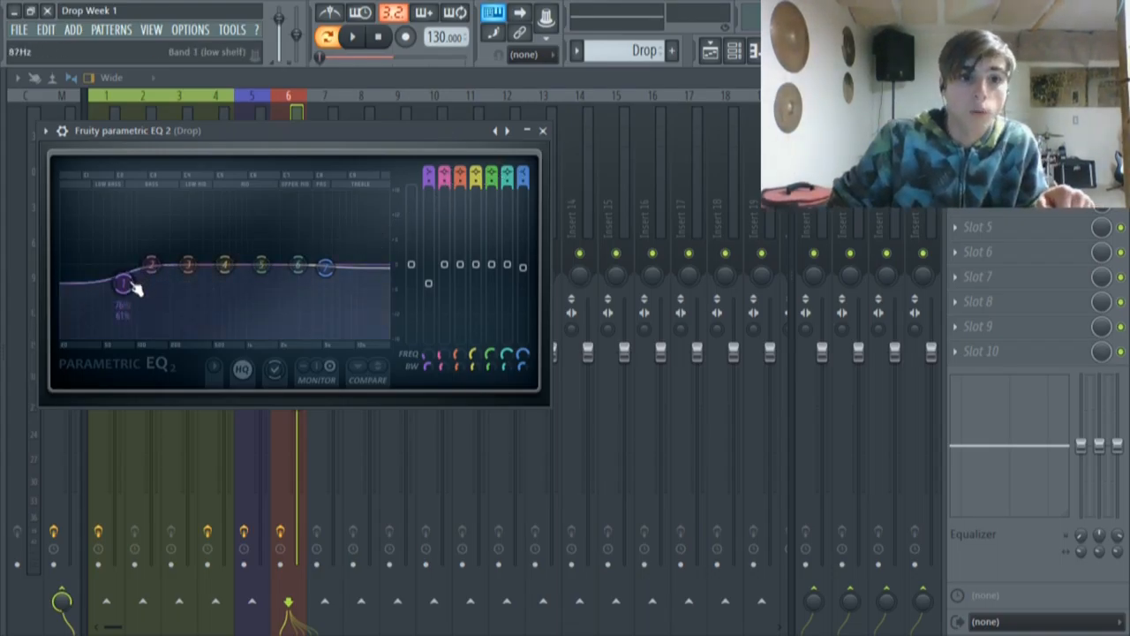
Compare the Drop sound with the EQ's band 1 low shelf flattened, and reapply the low-frequency cut
key(space)
drag(123, 283, 121, 265)
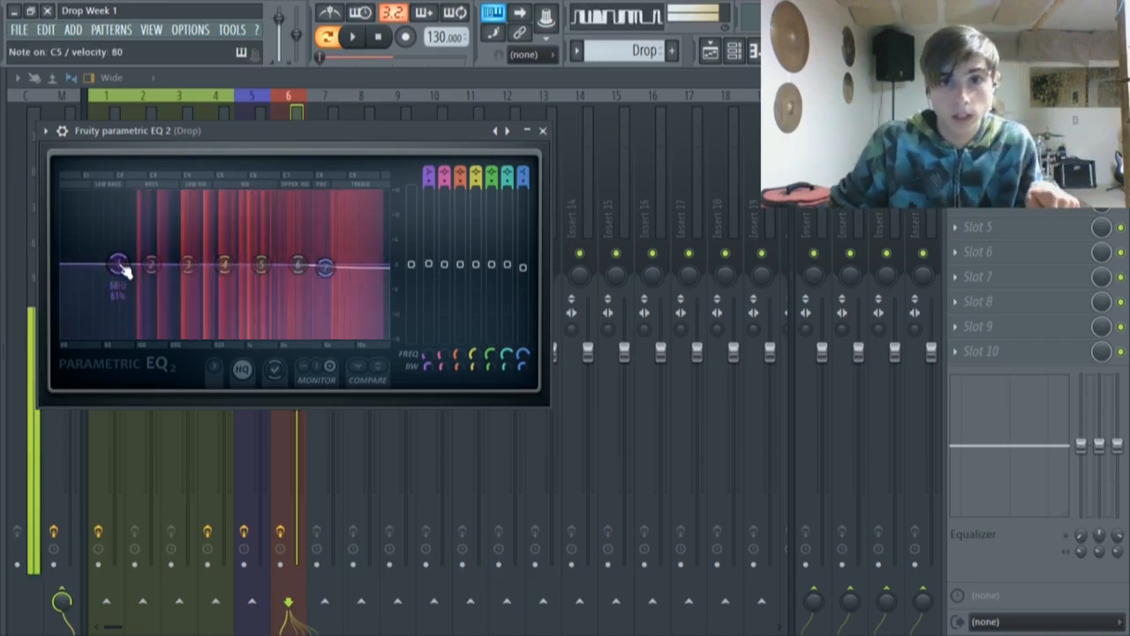
drag(122, 268, 129, 292)
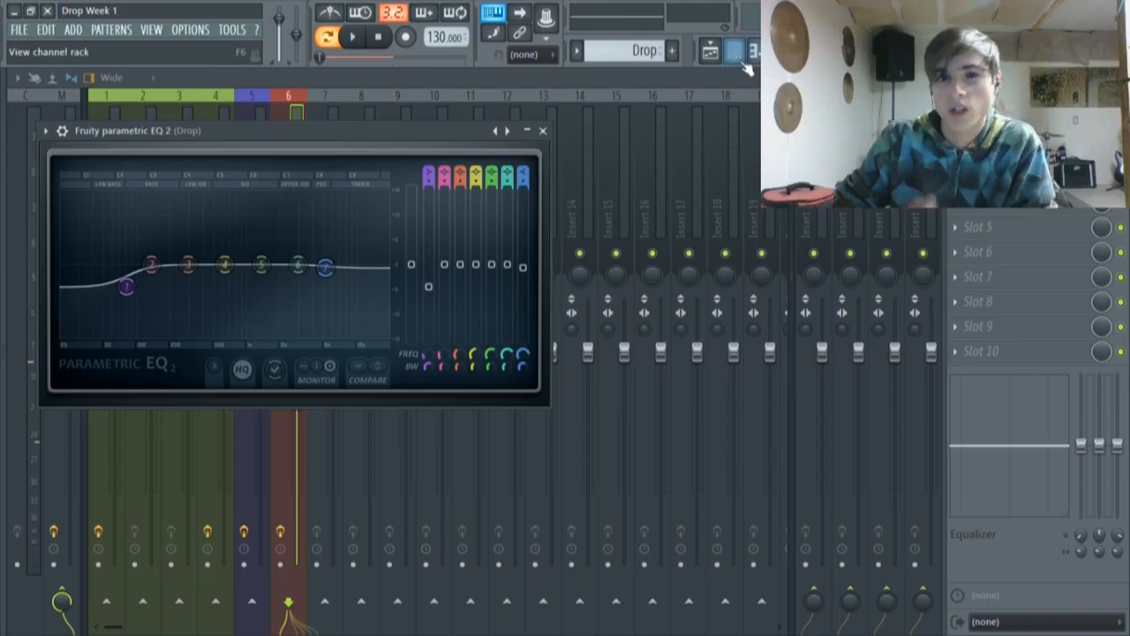
Examine the Effector's Distort settings on the Drop mixer track while playing notes, and close the plugin
click(710, 51)
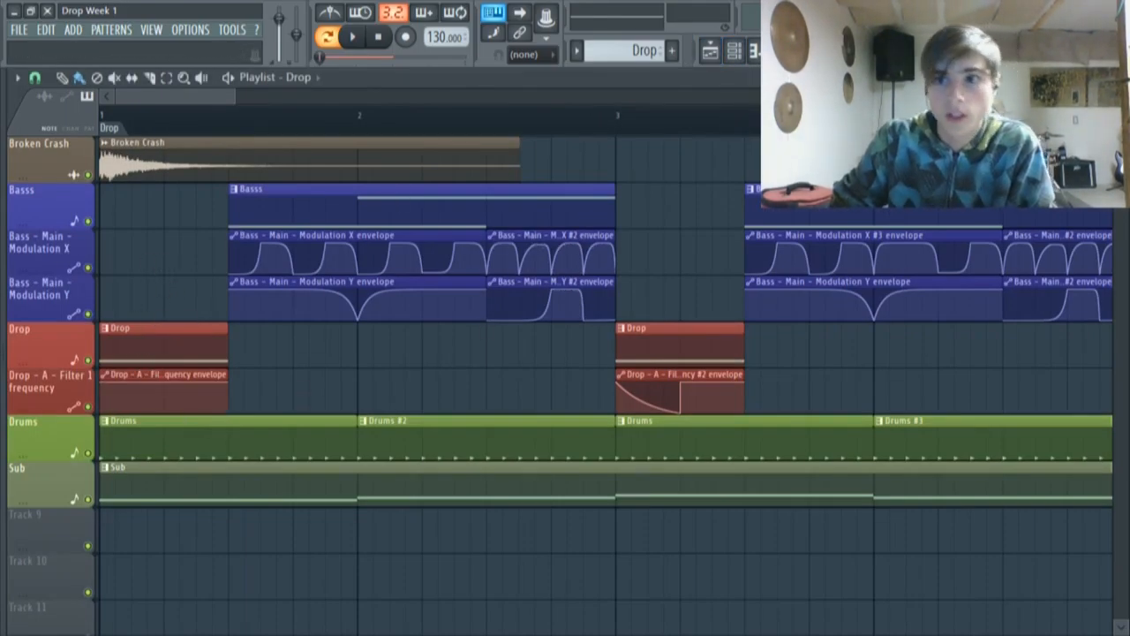
click(803, 50)
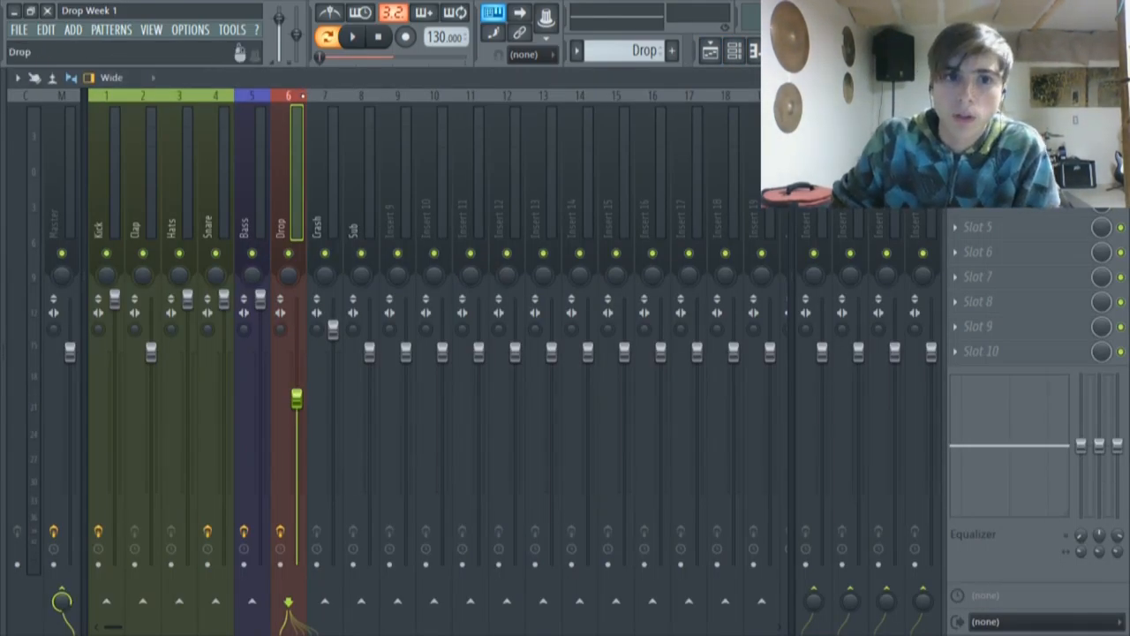
click(980, 153)
drag(417, 298, 306, 114)
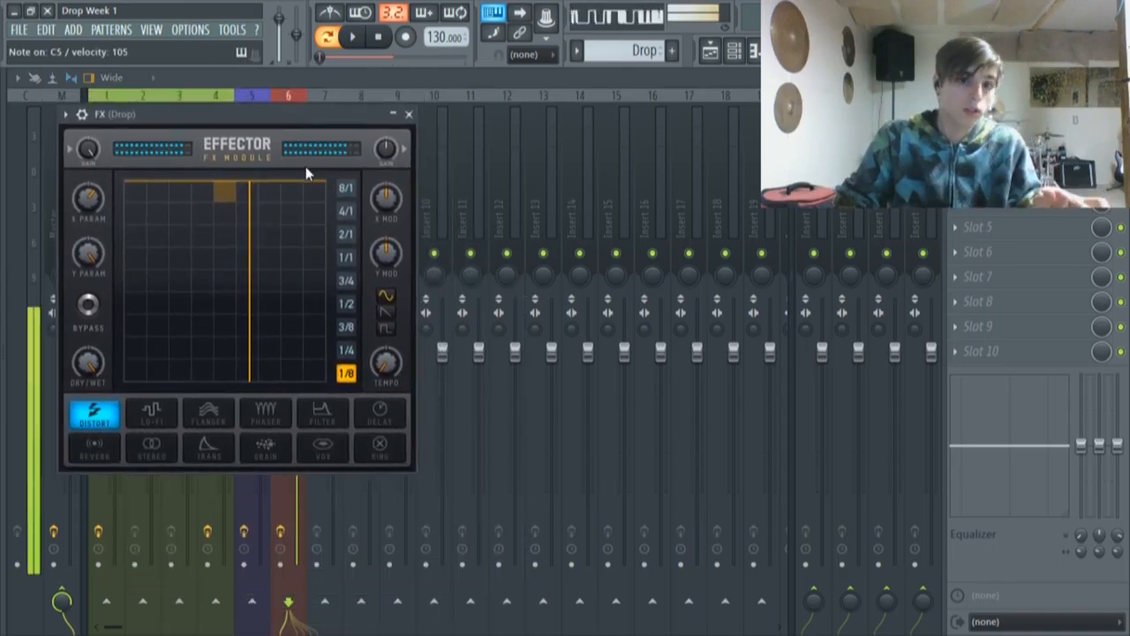
key(Escape)
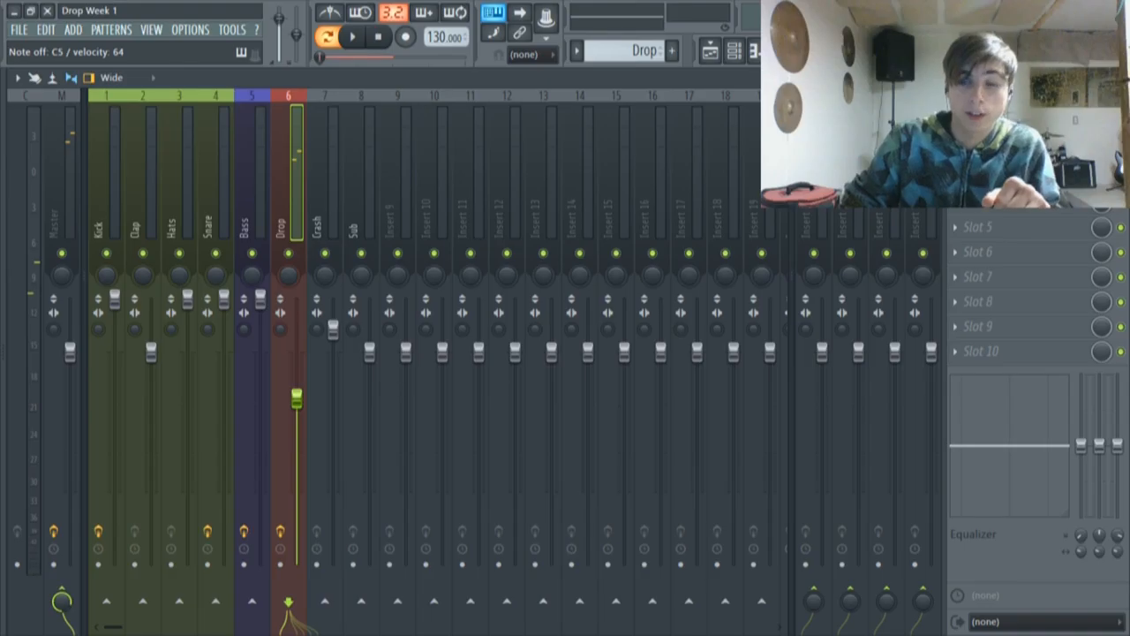
Solo the Drop track and its Filter 1 frequency automation in the playlist and play both Drop clips
click(710, 50)
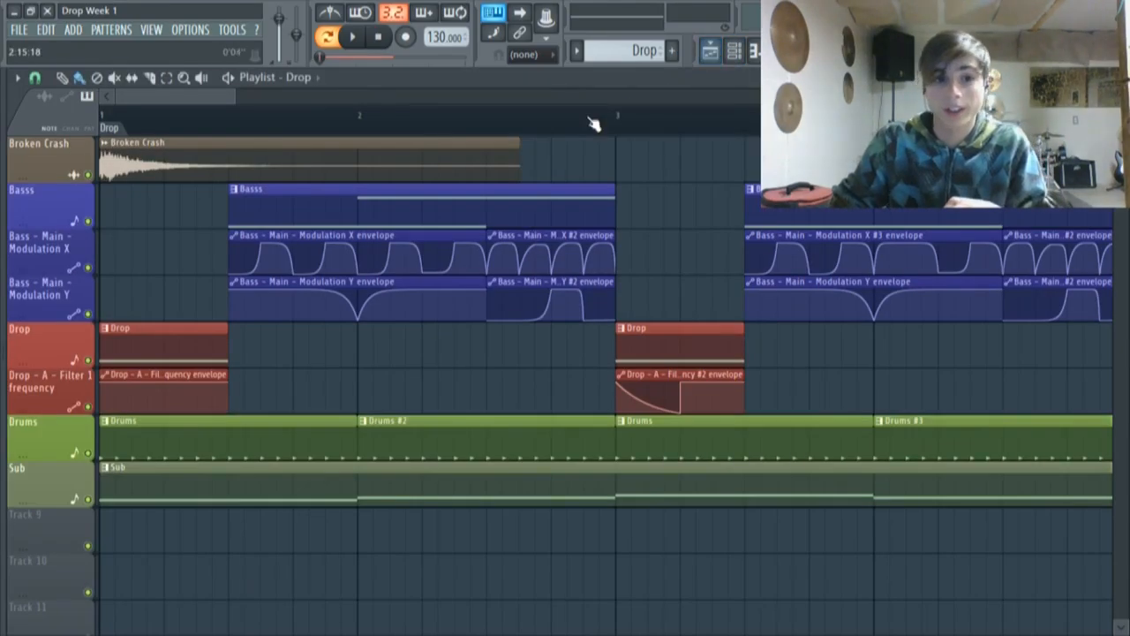
ctrl+click(88, 407)
click(89, 360)
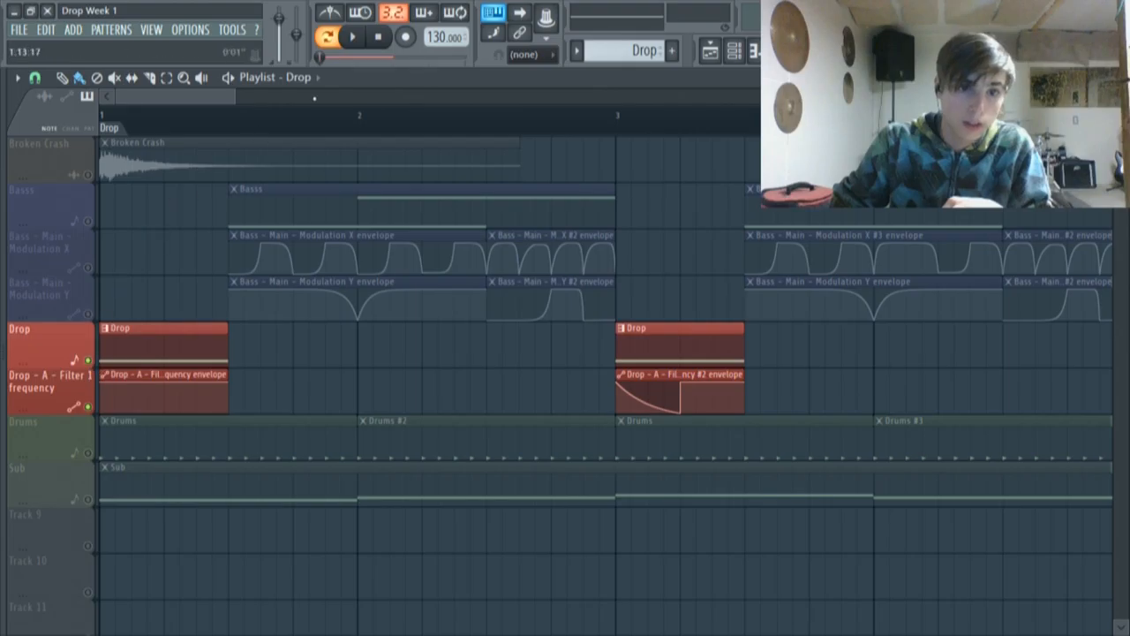
click(351, 37)
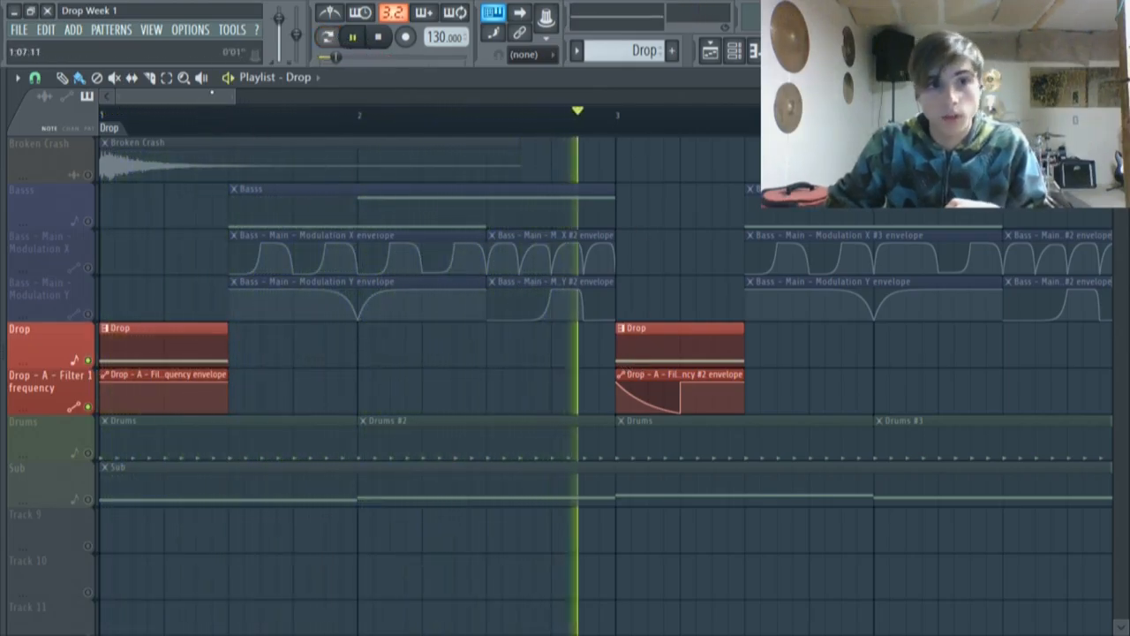
click(361, 37)
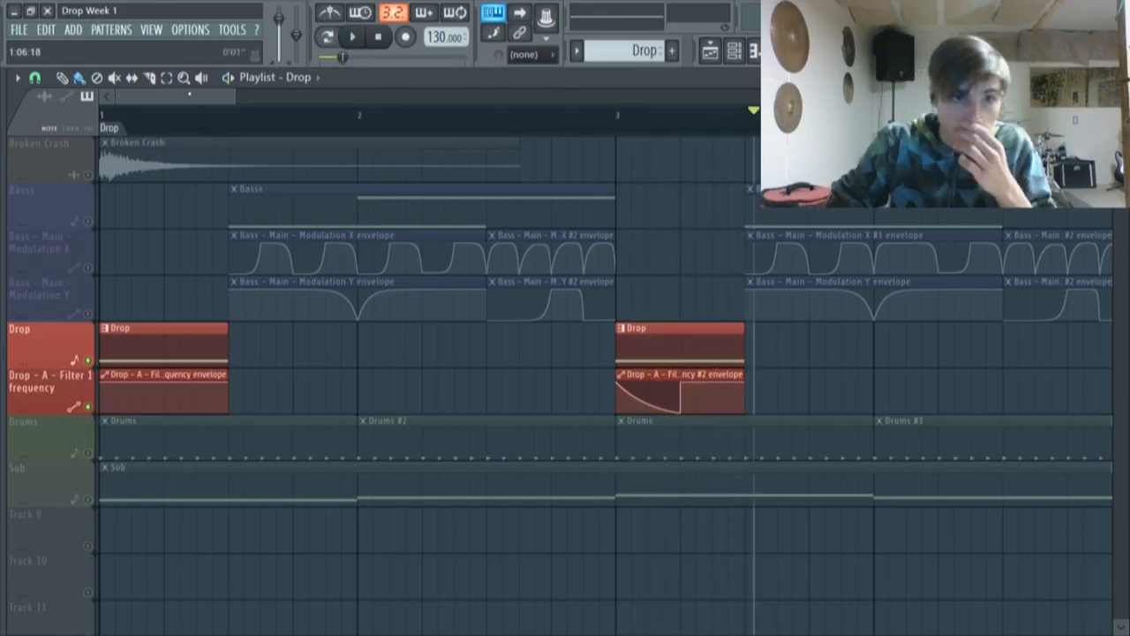
drag(189, 95, 197, 95)
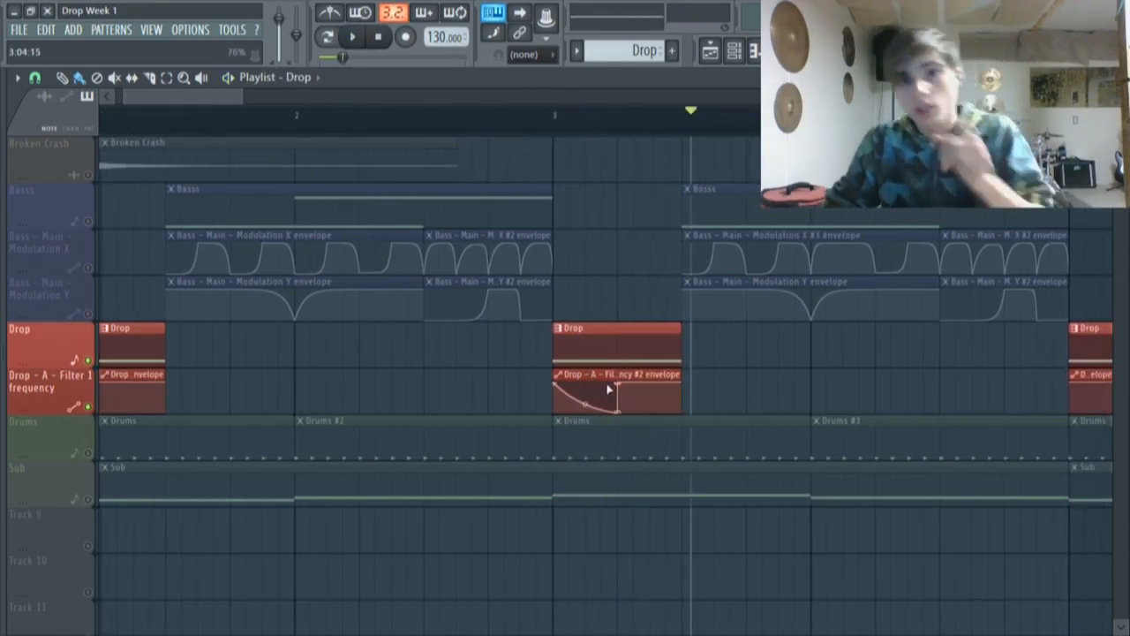
Reopen the Drop channel's synth and set the Filter 1 frequency to 100%
click(749, 50)
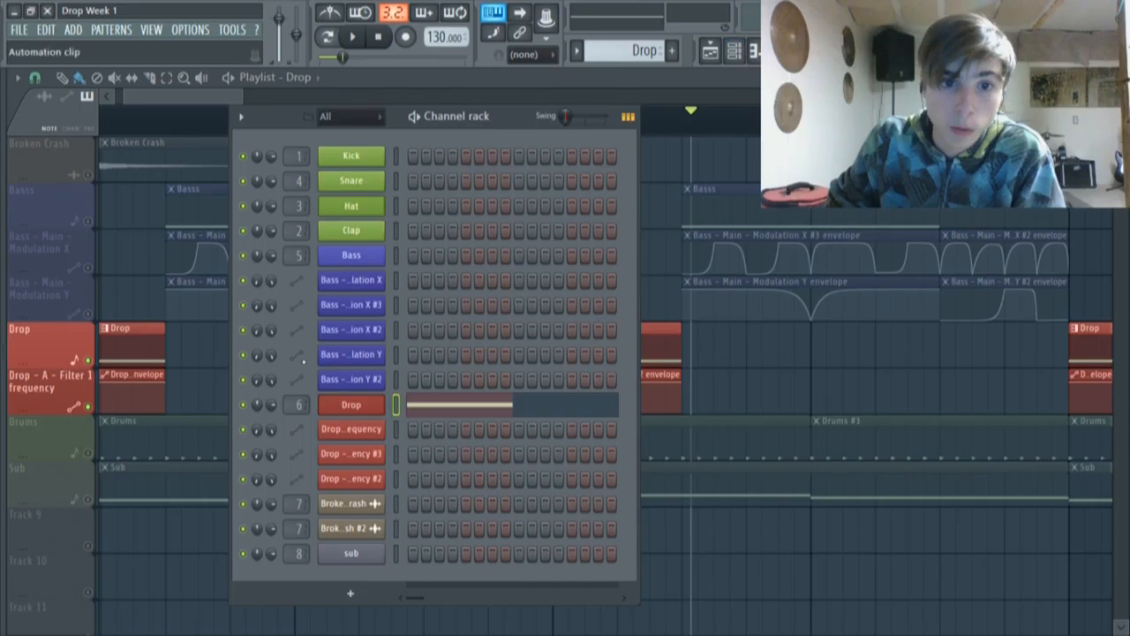
click(351, 409)
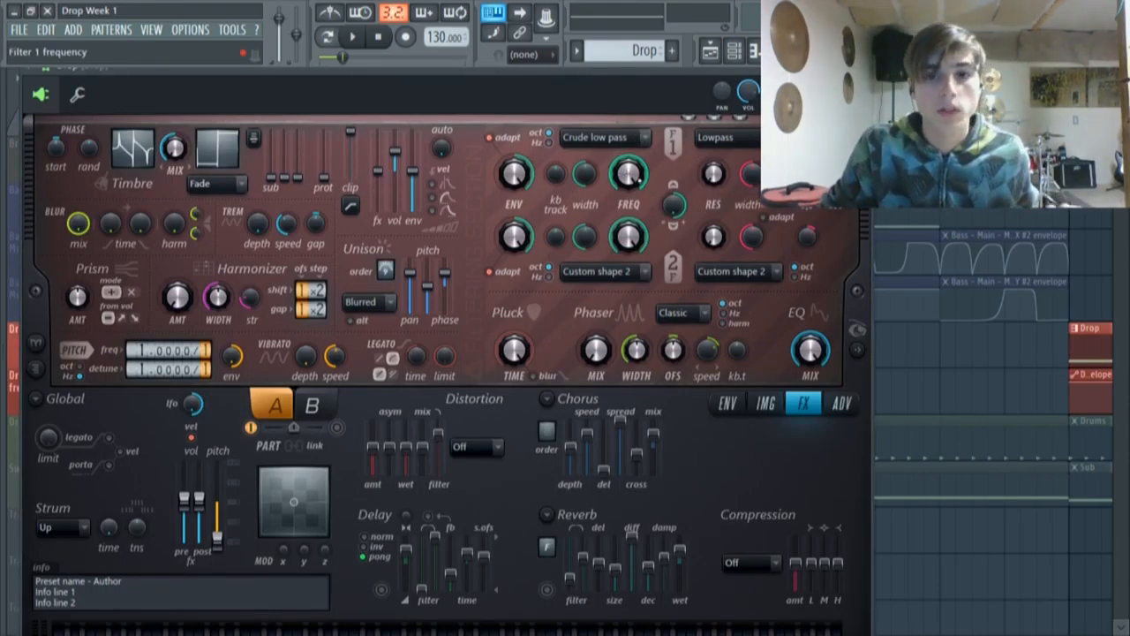
drag(640, 179, 640, 141)
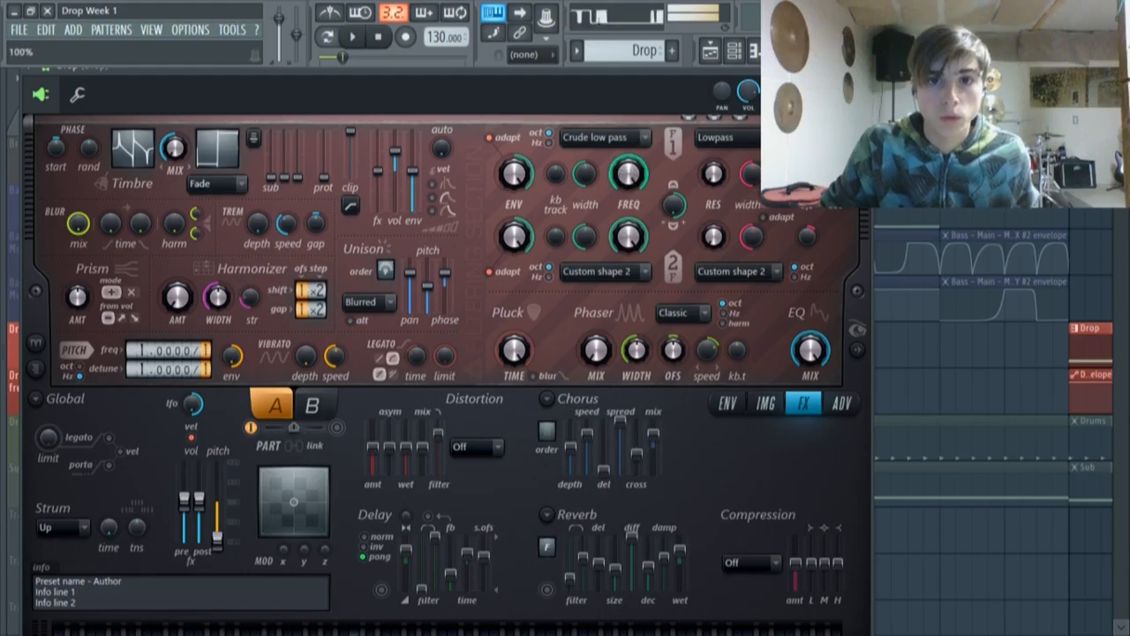
Show the synth's visual feedback display and reposition the window to view the spectrum
click(858, 354)
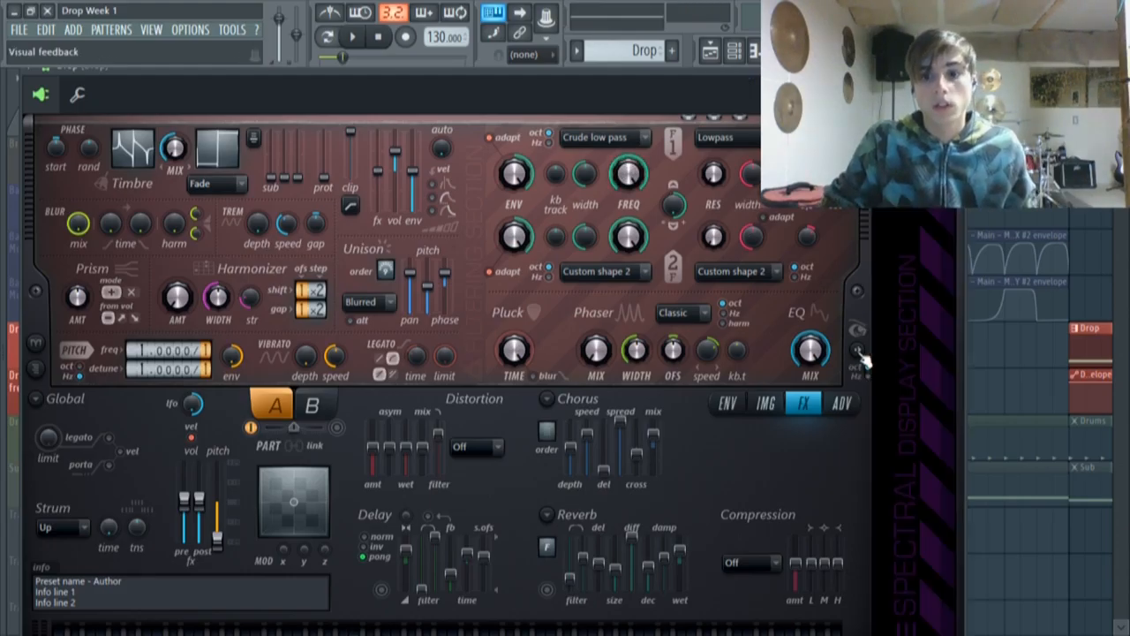
drag(786, 90, 397, 90)
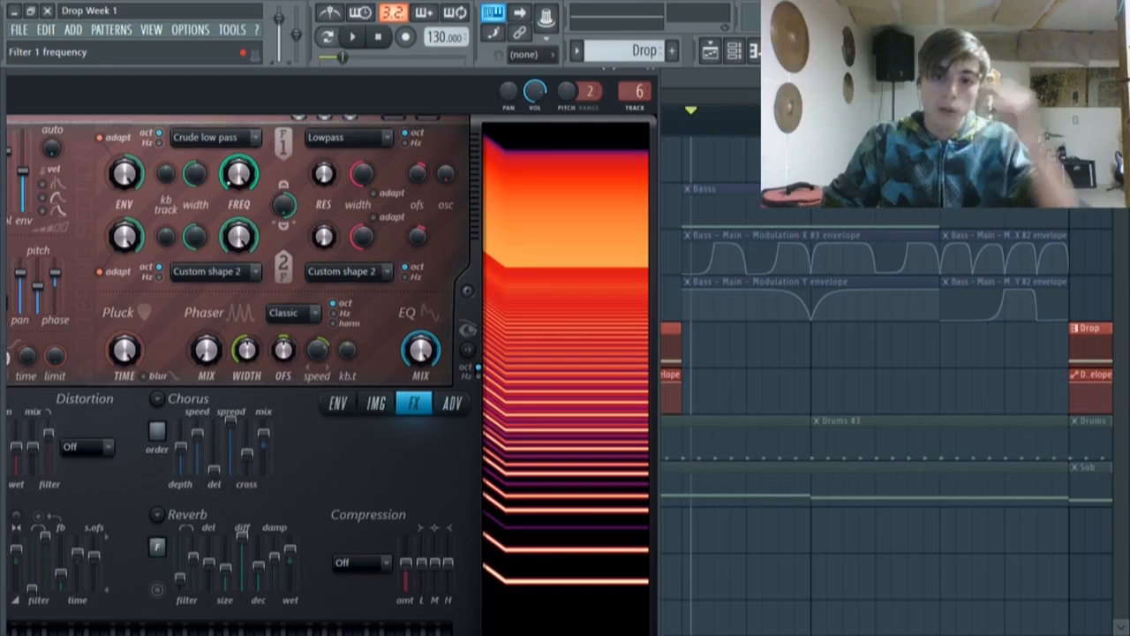
click(318, 83)
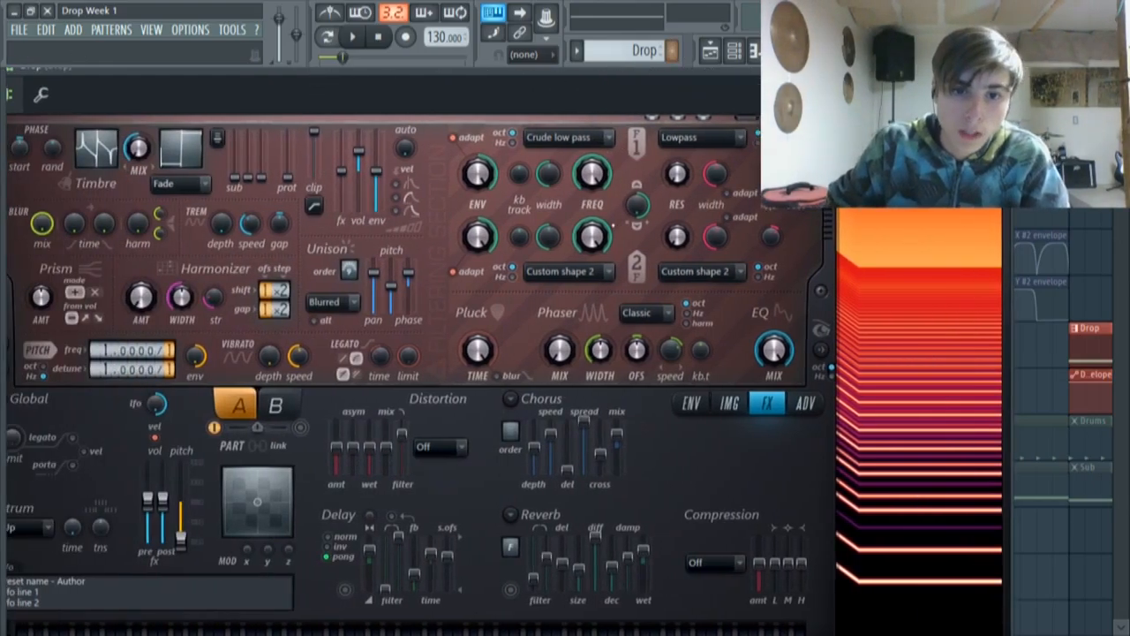
Display the Drop synth's Pitch envelope and reposition the window to compare it with the spectral display
click(692, 403)
click(442, 405)
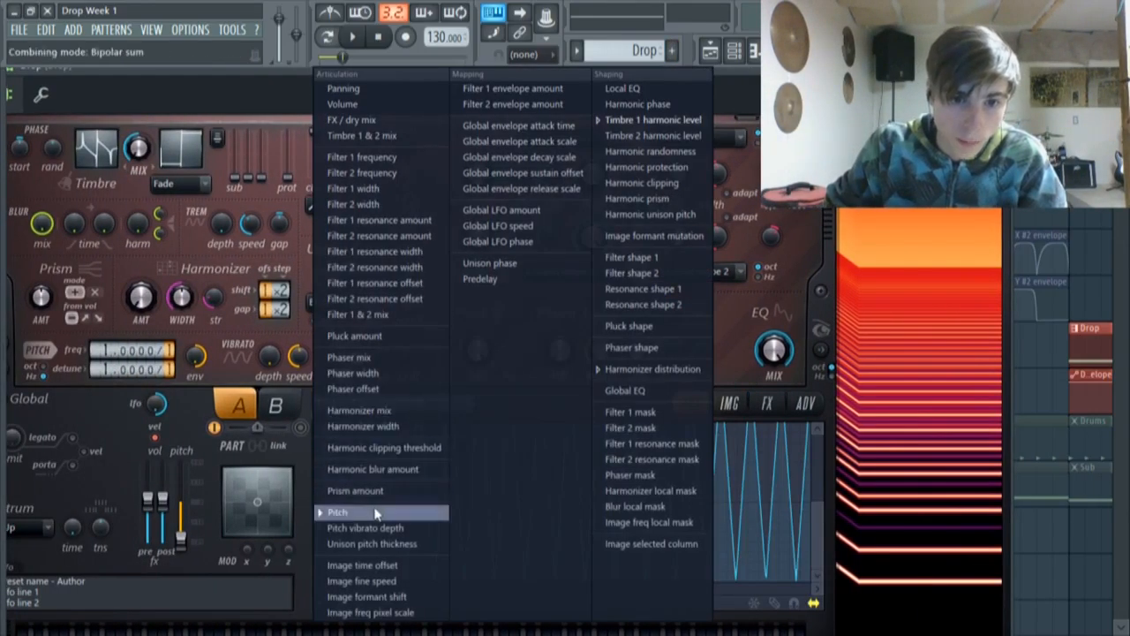
click(416, 509)
mouse_move(817, 506)
mouse_down()
mouse_move(817, 538)
mouse_move(817, 511)
mouse_up()
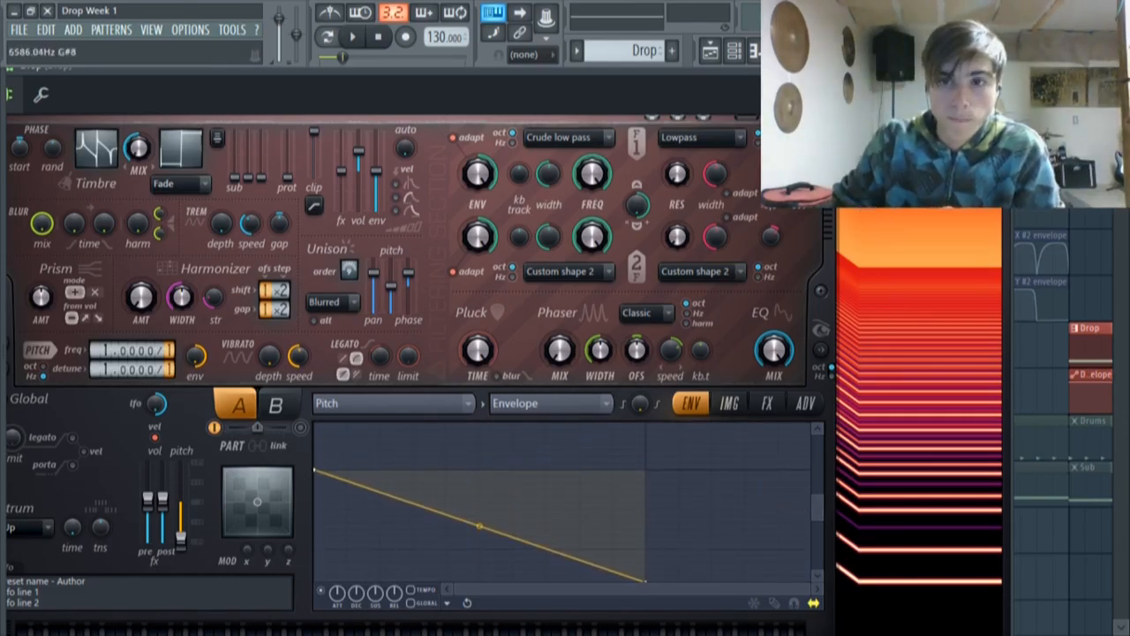
drag(883, 88, 869, 91)
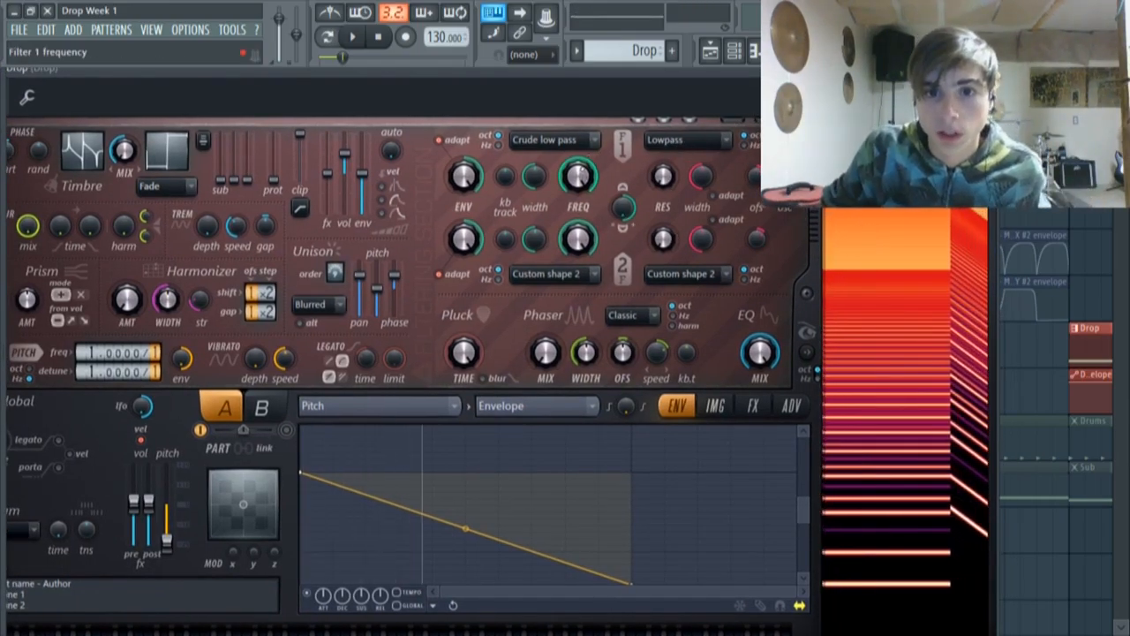
drag(656, 72, 356, 68)
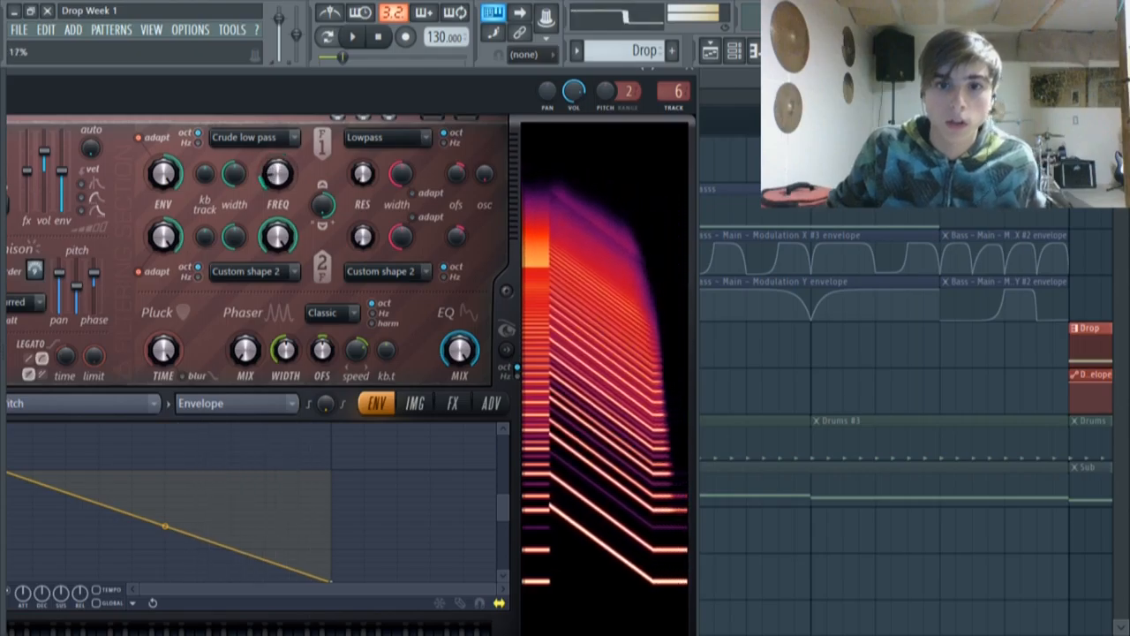
Close the Drop synth and return to the playlist's first bars to view the second Drop clip's Filter 1 frequency automation
click(695, 77)
click(316, 88)
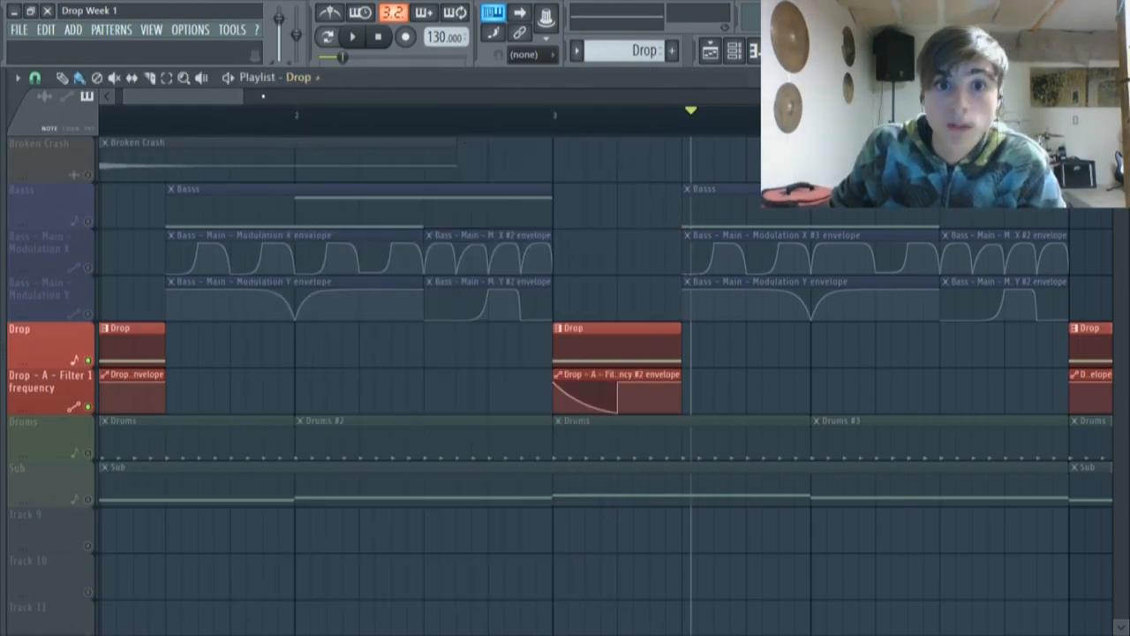
mouse_move(242, 99)
mouse_down()
mouse_move(266, 98)
mouse_move(235, 98)
mouse_up()
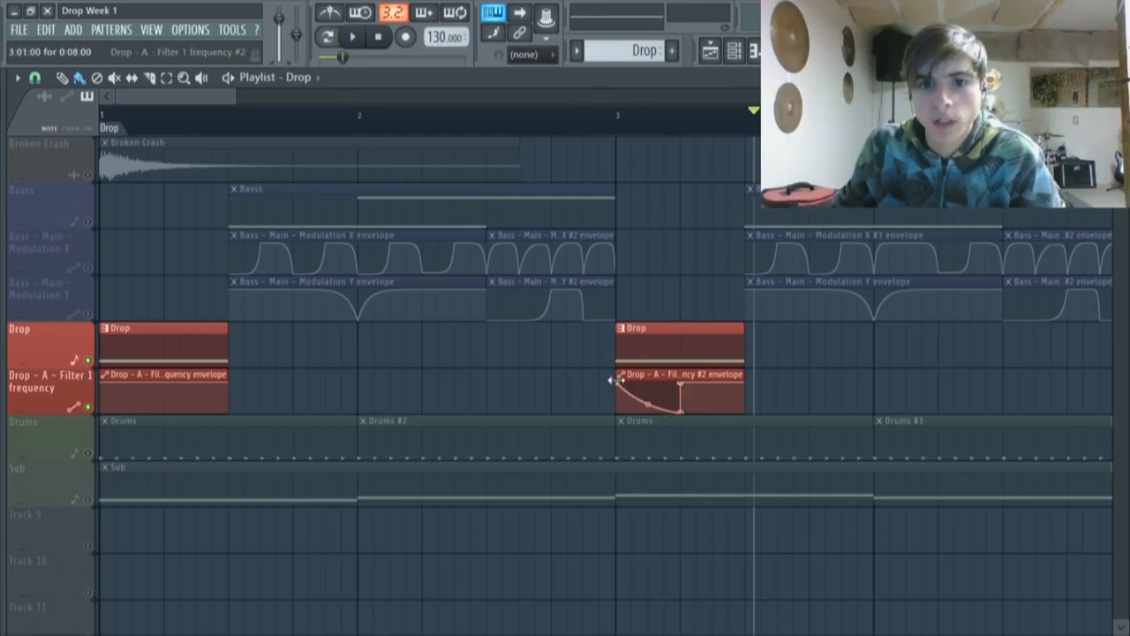
Play the Drop clip selected at bar 9 with its repeated filter sweeps, and clear the time selection
drag(216, 105, 543, 144)
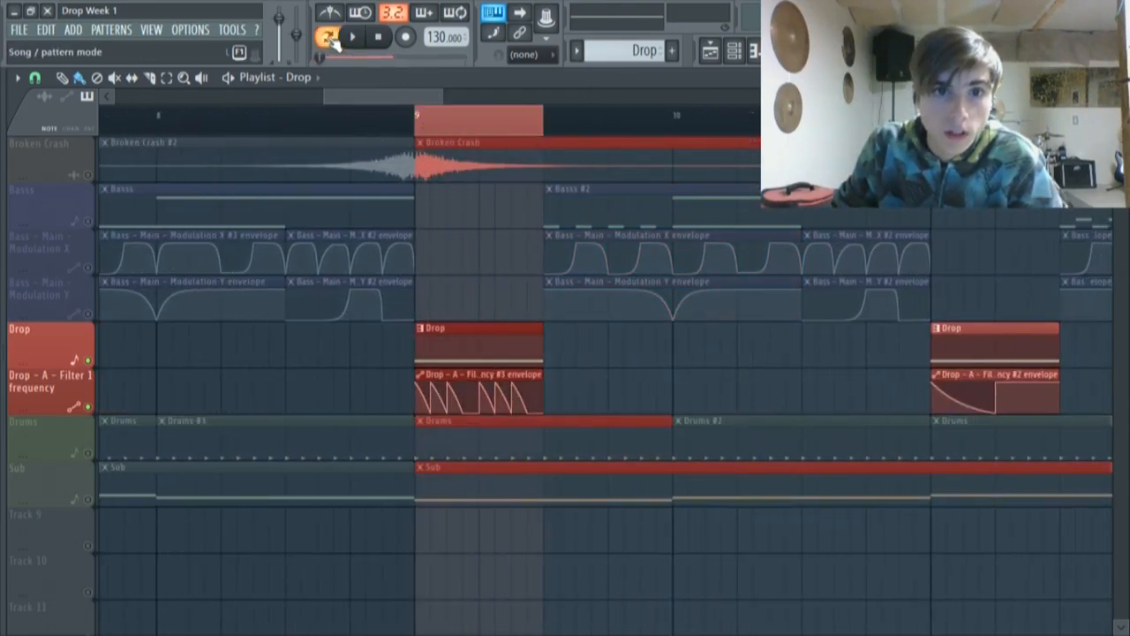
click(350, 40)
click(351, 39)
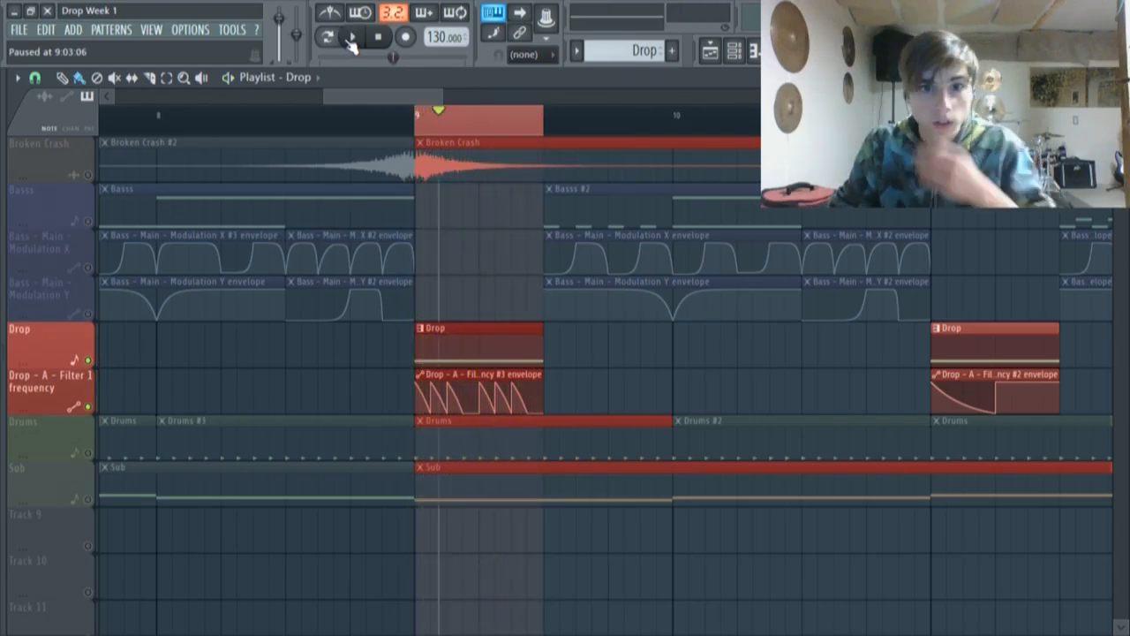
click(165, 81)
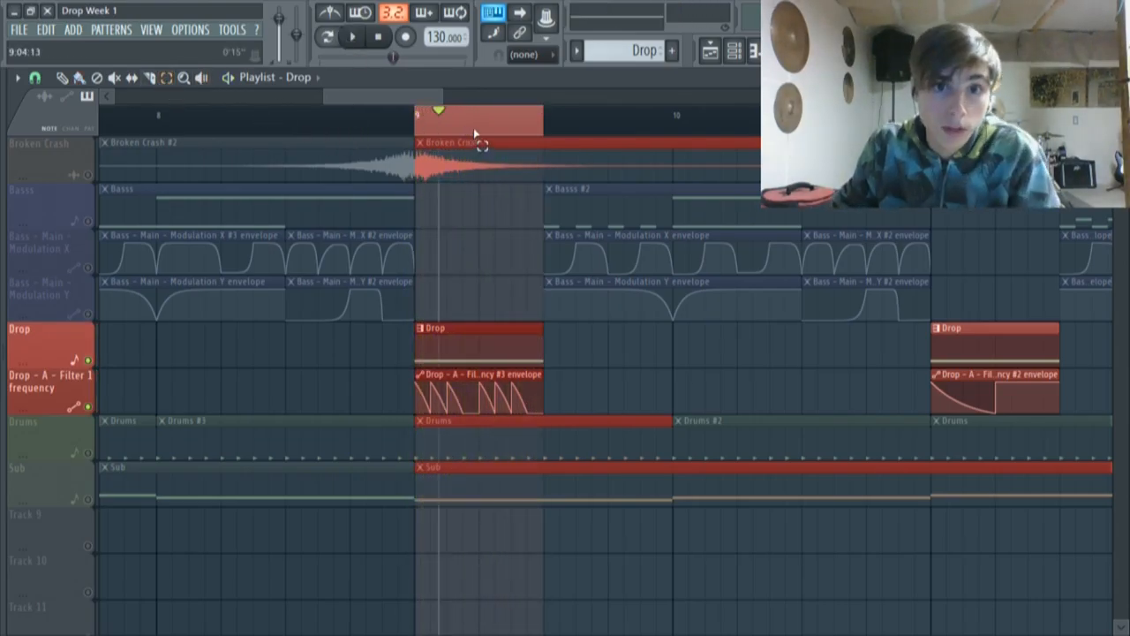
click(474, 137)
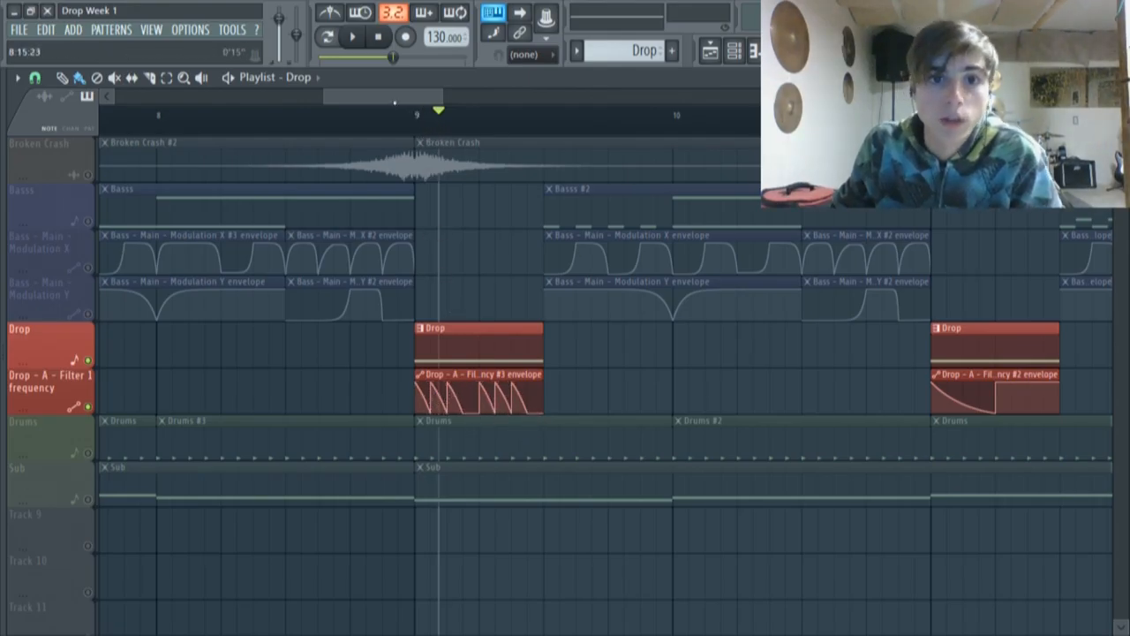
Move the playhead to the last quarter of bar 8 and play into the Drop clip at bar 9
drag(439, 117, 350, 113)
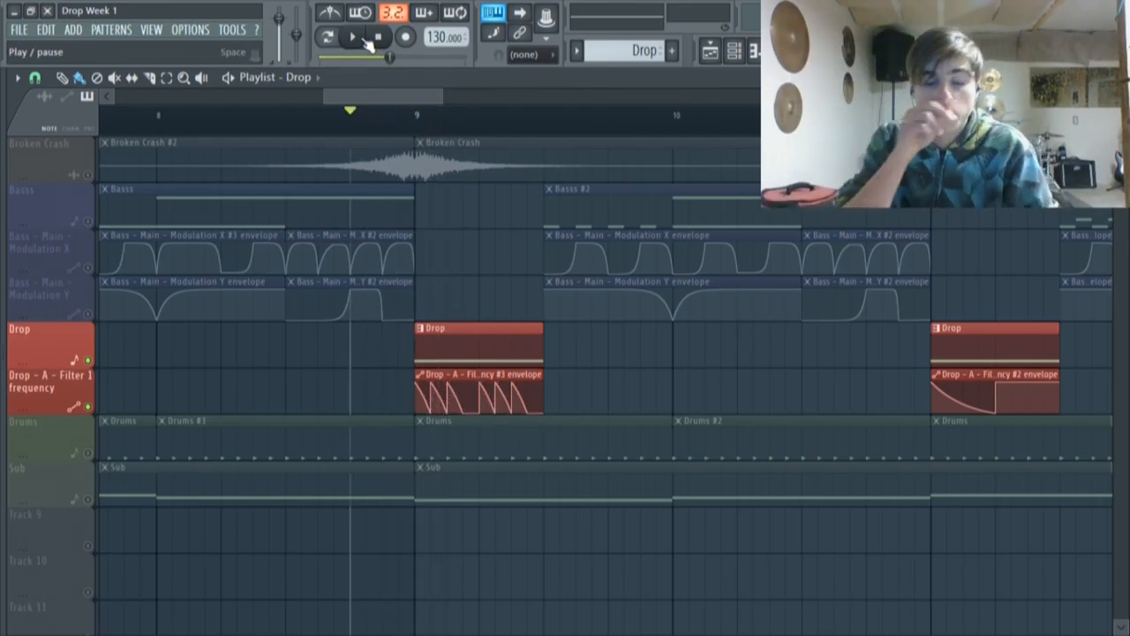
click(356, 37)
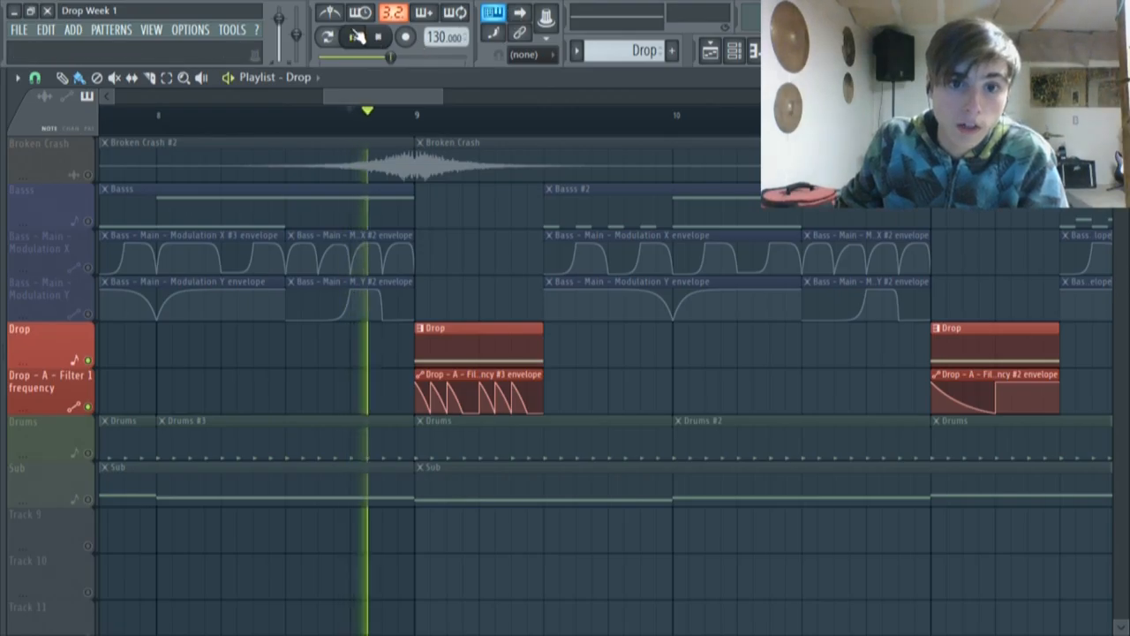
click(357, 37)
Return to the start of the playlist and take the Drop tracks out of solo so that every track is enabled
drag(391, 100, 217, 11)
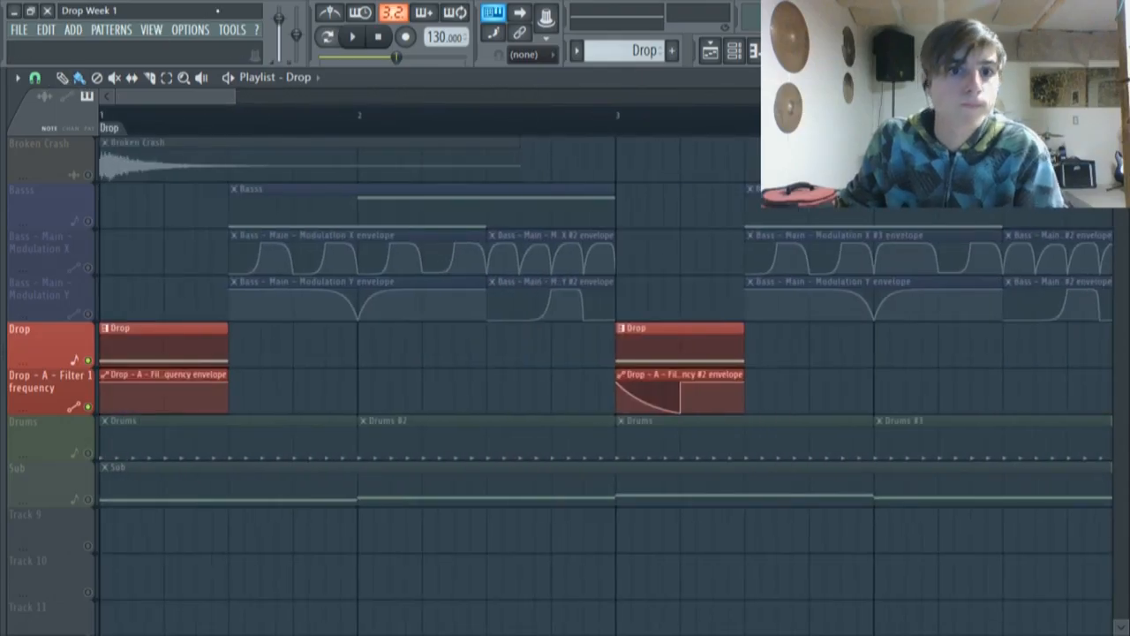
click(18, 29)
click(556, 116)
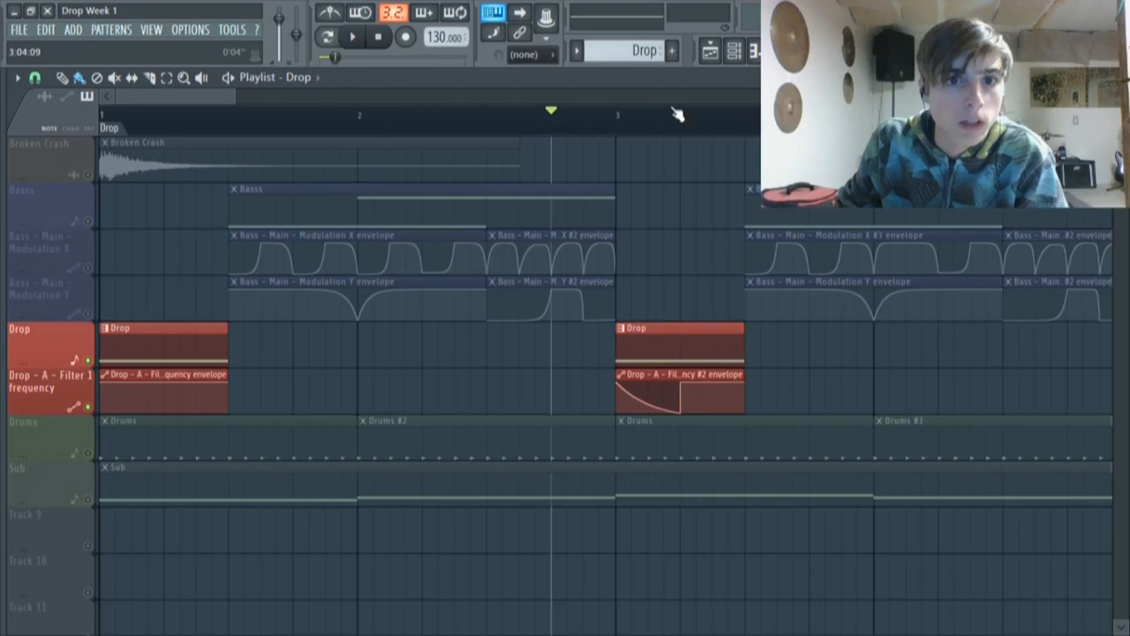
key(space)
right_click(89, 359)
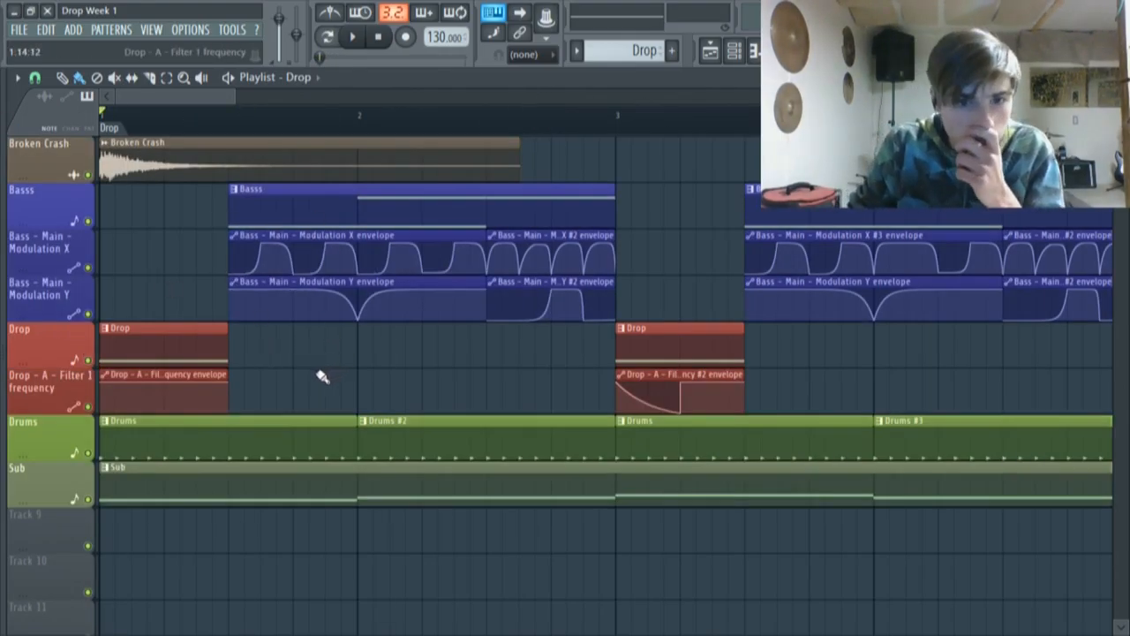
Open the Sub clip's pattern in the piano roll and bring up the sub channel's Sytrus synth
double_click(172, 482)
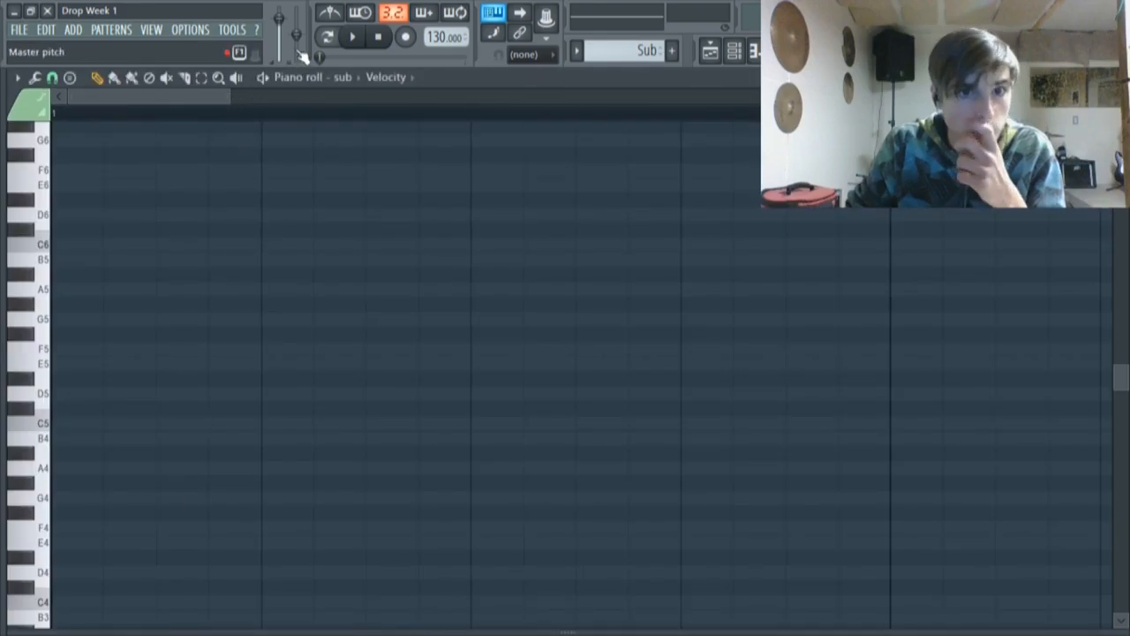
click(351, 36)
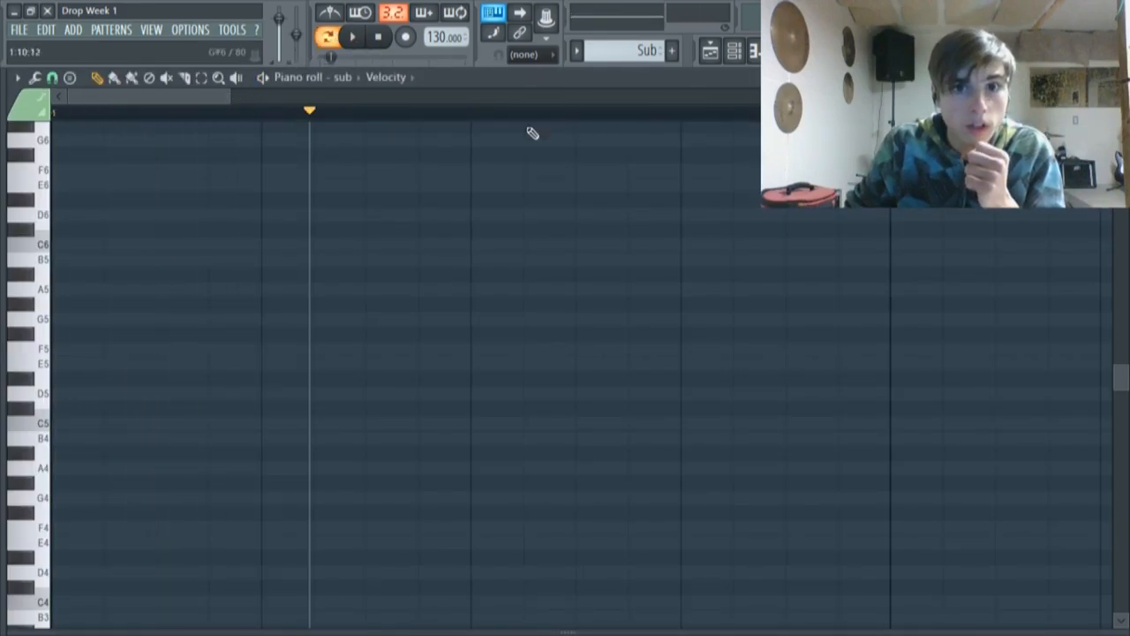
scroll(592, 177, up, 6)
click(734, 50)
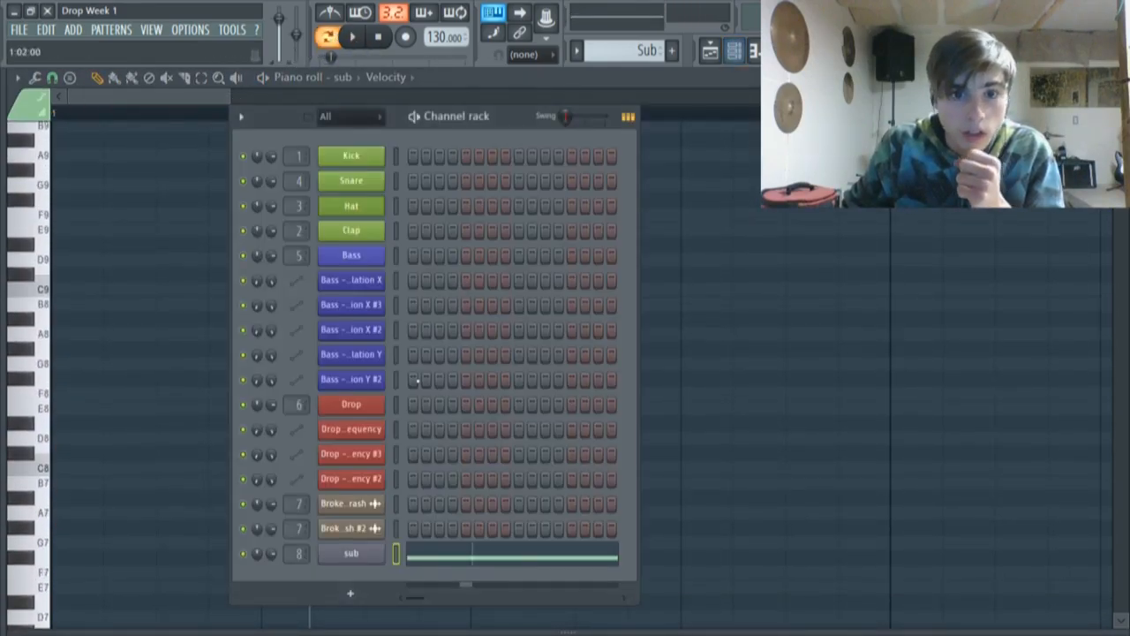
click(346, 552)
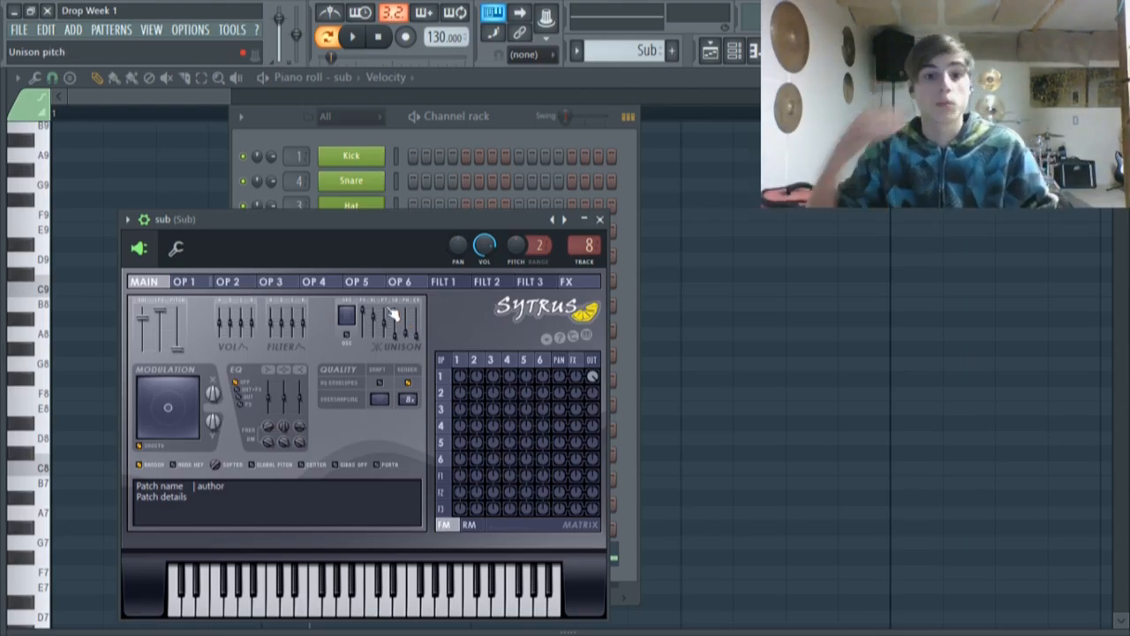
Show the sub synth's Operator 1 oscillator and compare it with the main page
click(184, 282)
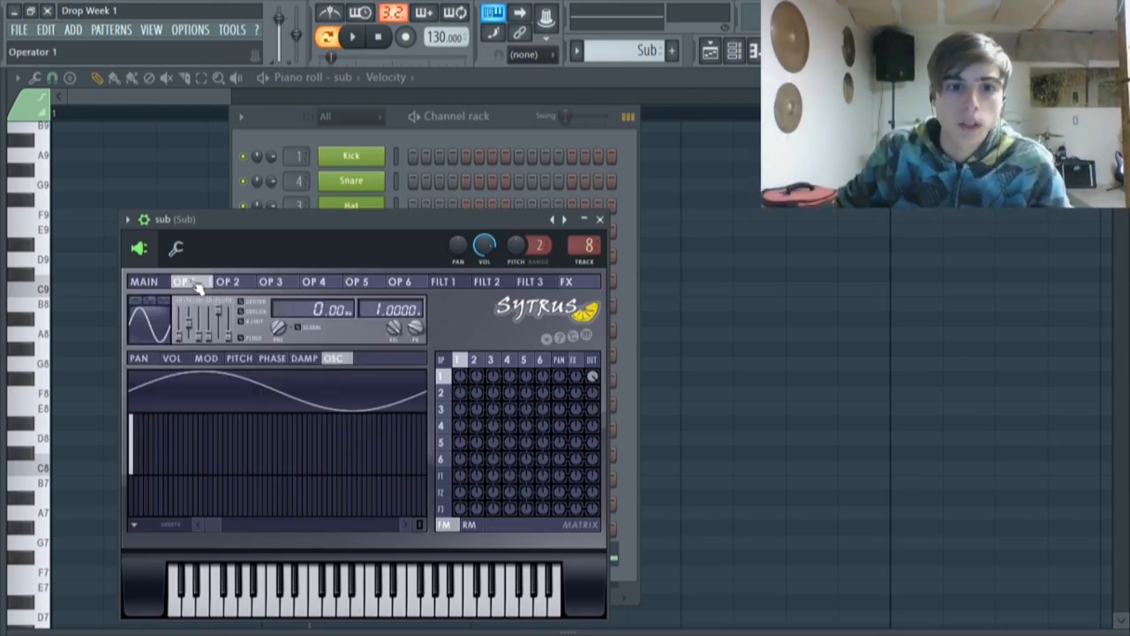
click(152, 284)
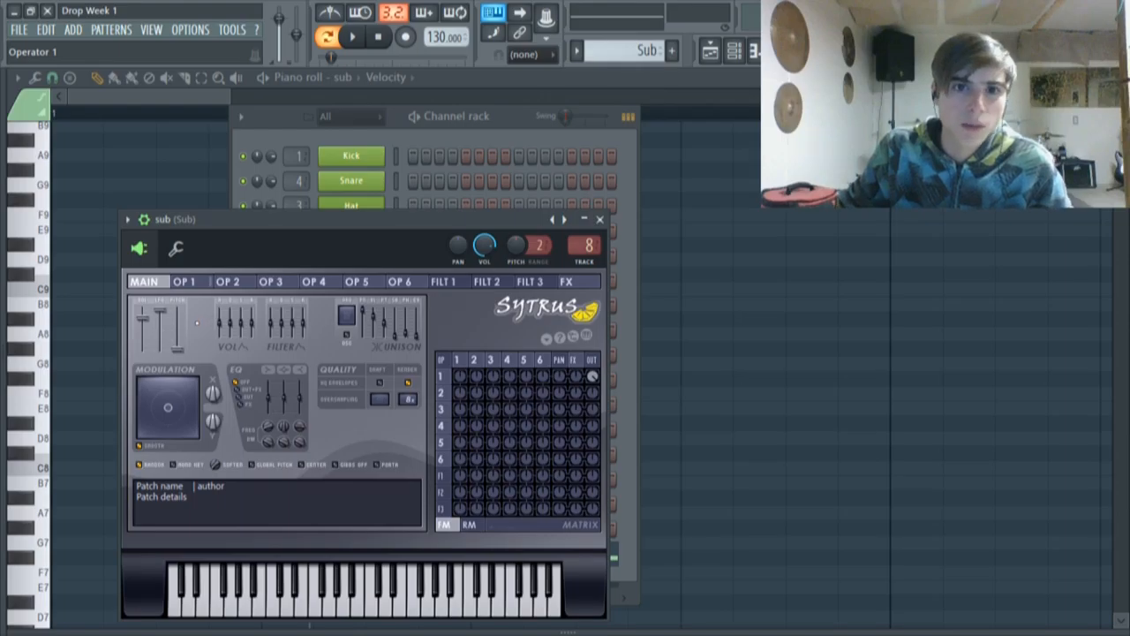
click(186, 282)
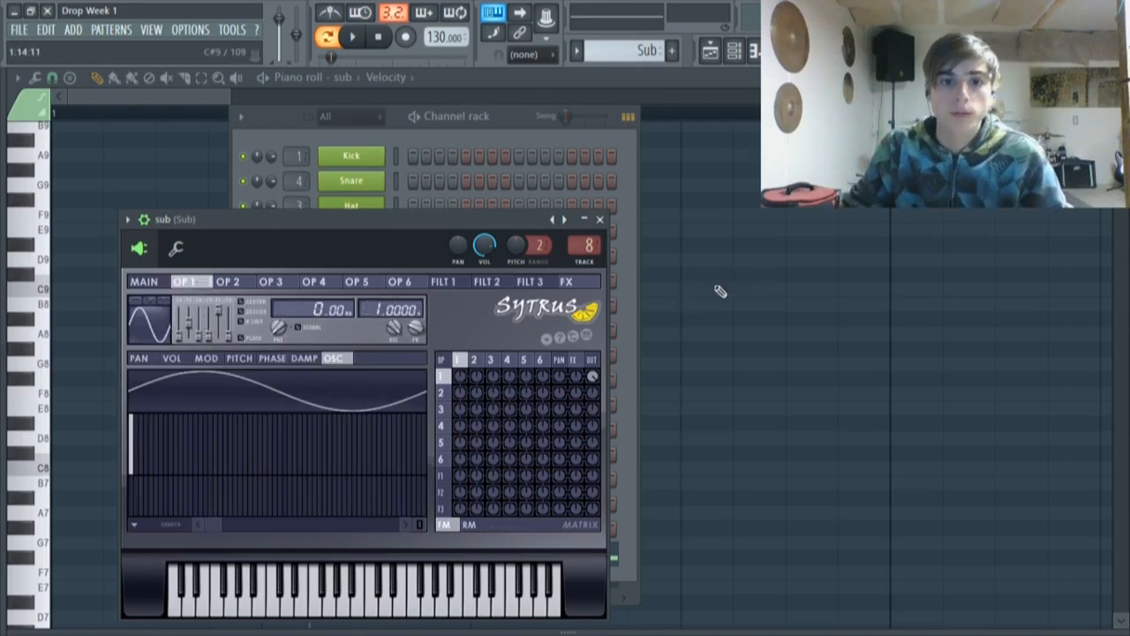
Close the sub synth, reopen the Sub clip's piano roll from the playlist and bring its low notes between D1 and E1 into view
click(769, 248)
click(710, 51)
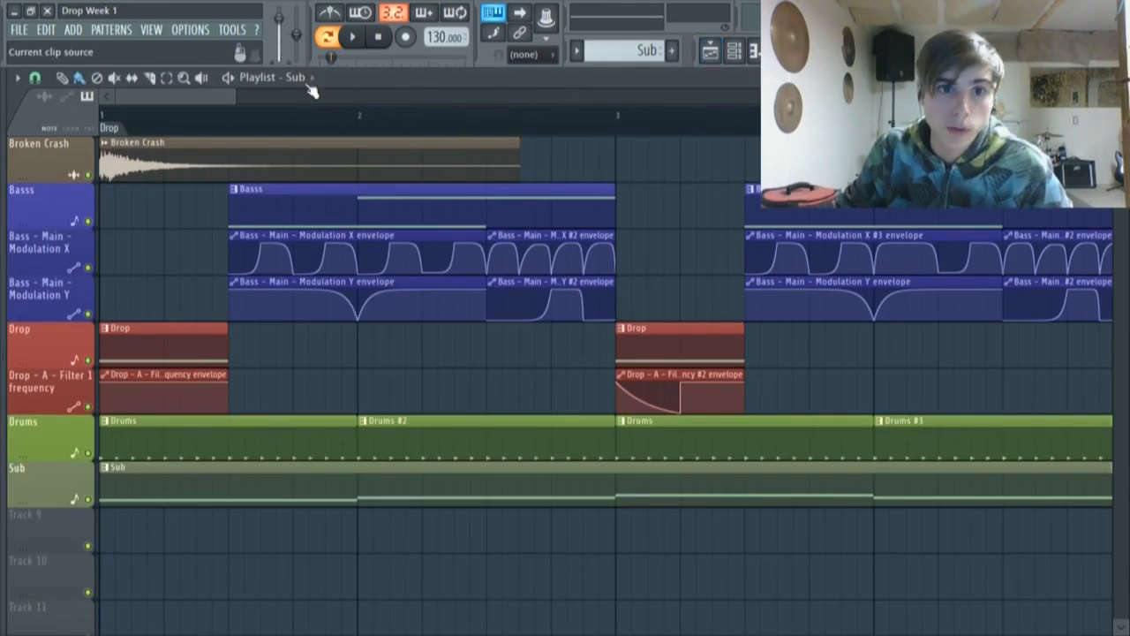
double_click(330, 492)
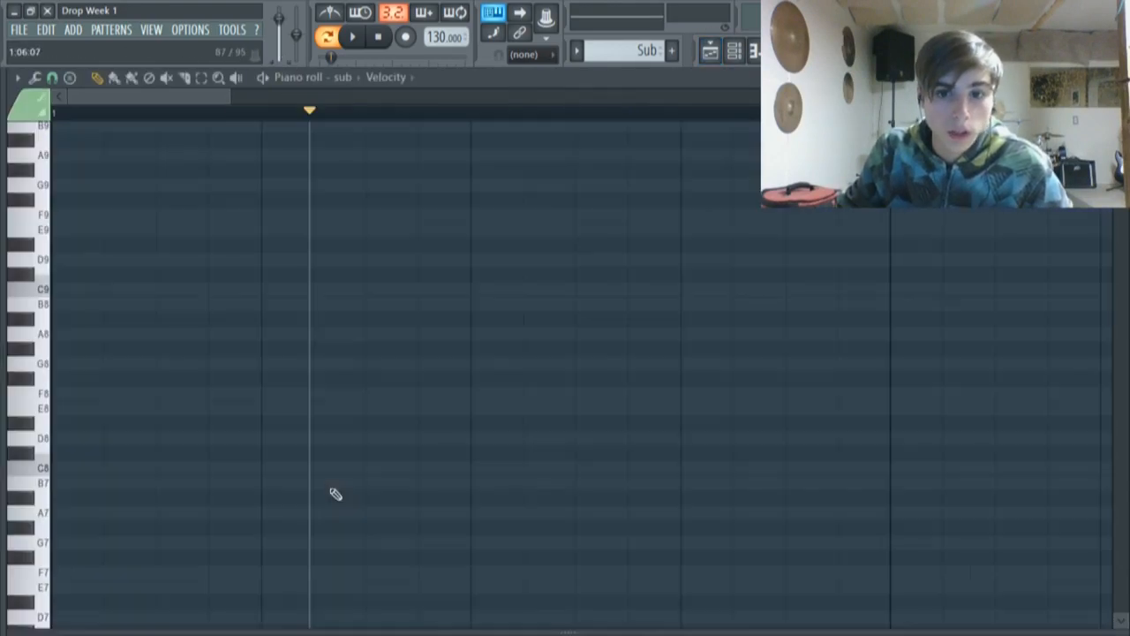
click(333, 38)
click(332, 37)
scroll(341, 309, down, 5)
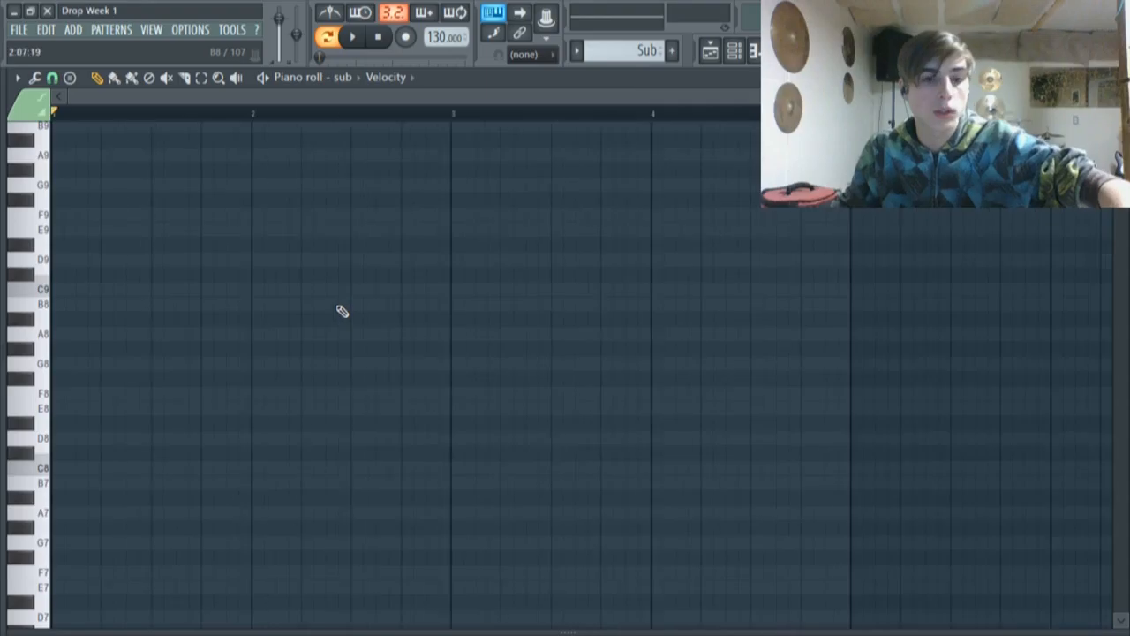
scroll(324, 304, up, 1)
scroll(324, 304, up, 1)
scroll(320, 306, down, 3)
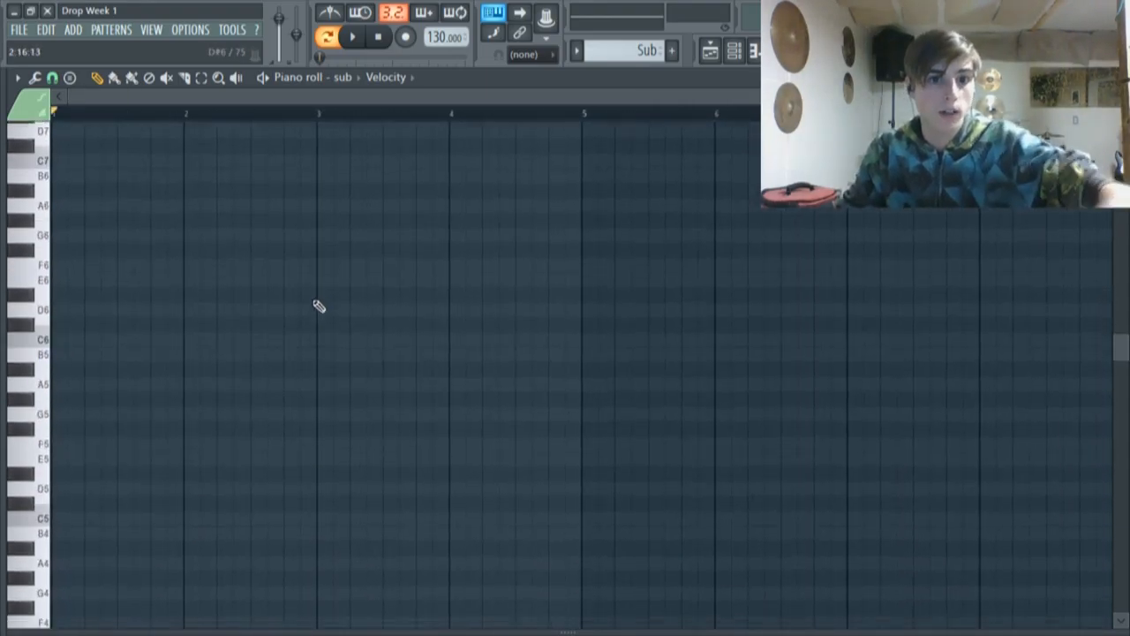
scroll(318, 307, down, 10)
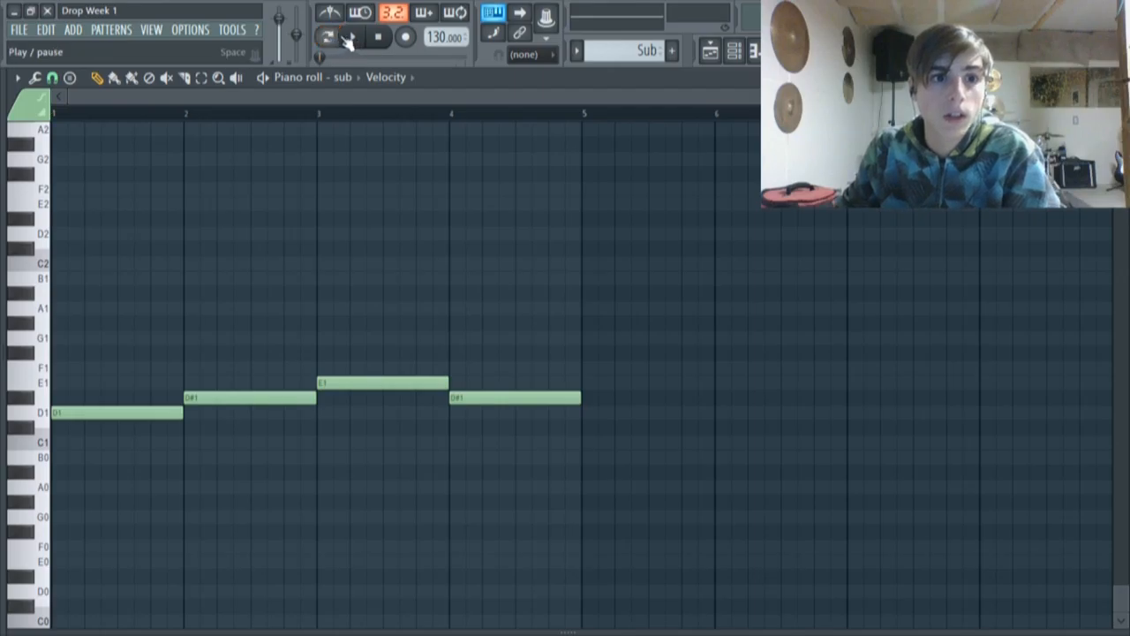
Play the Sub pattern's four notes, pause, and return the playhead to the start
click(346, 42)
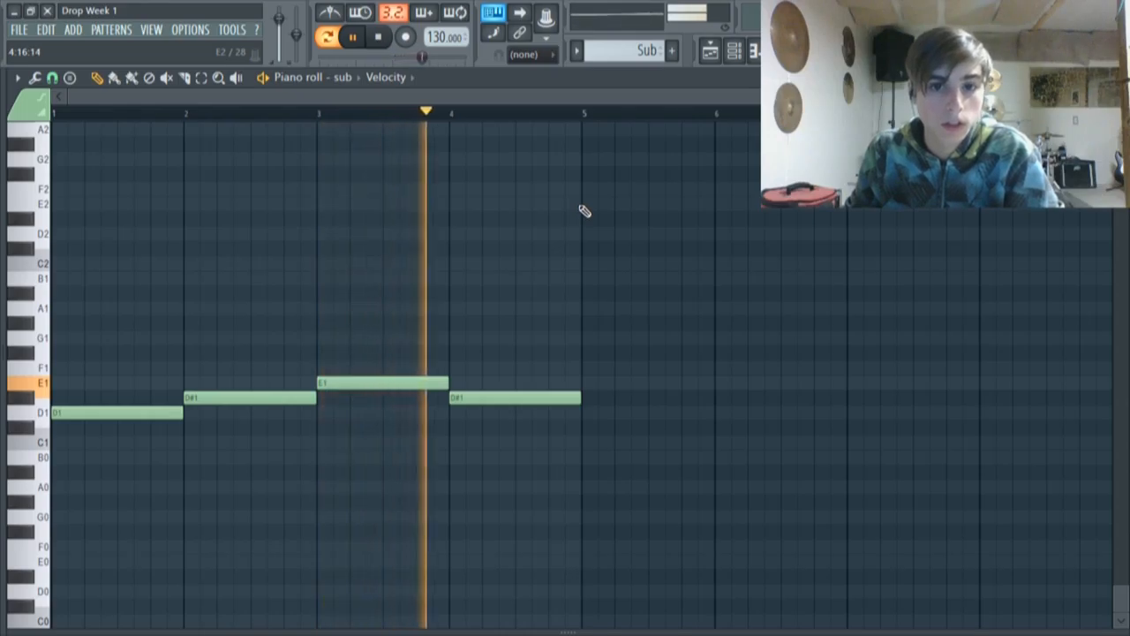
click(356, 39)
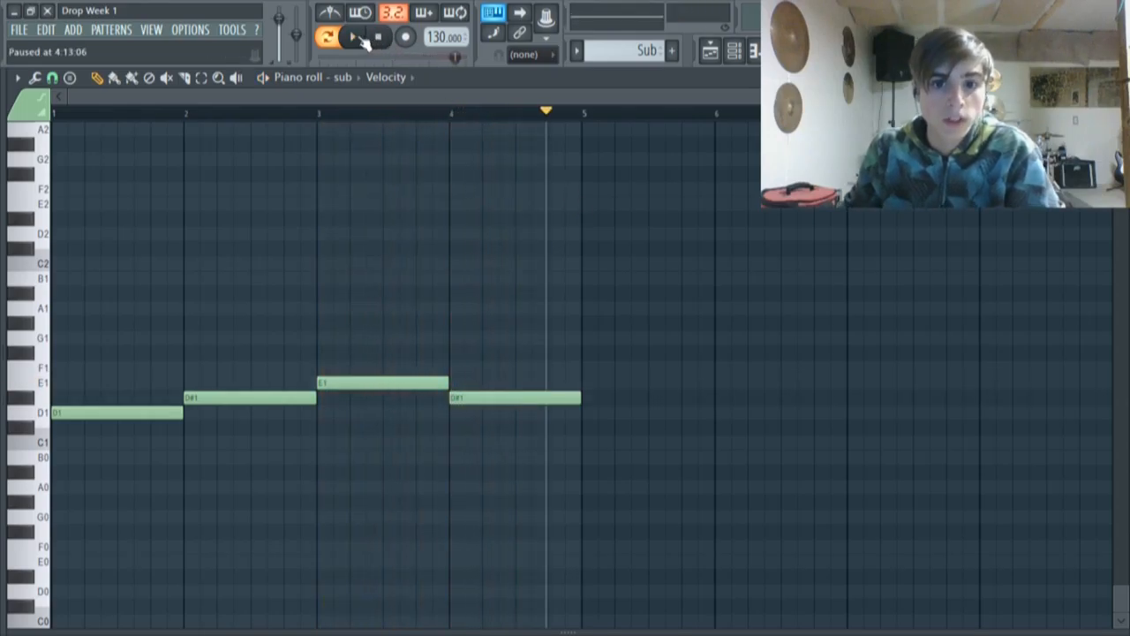
drag(544, 117, 7, 120)
Go back to the playlist and play the full arrangement from bar 1 until just before bar 3
click(711, 54)
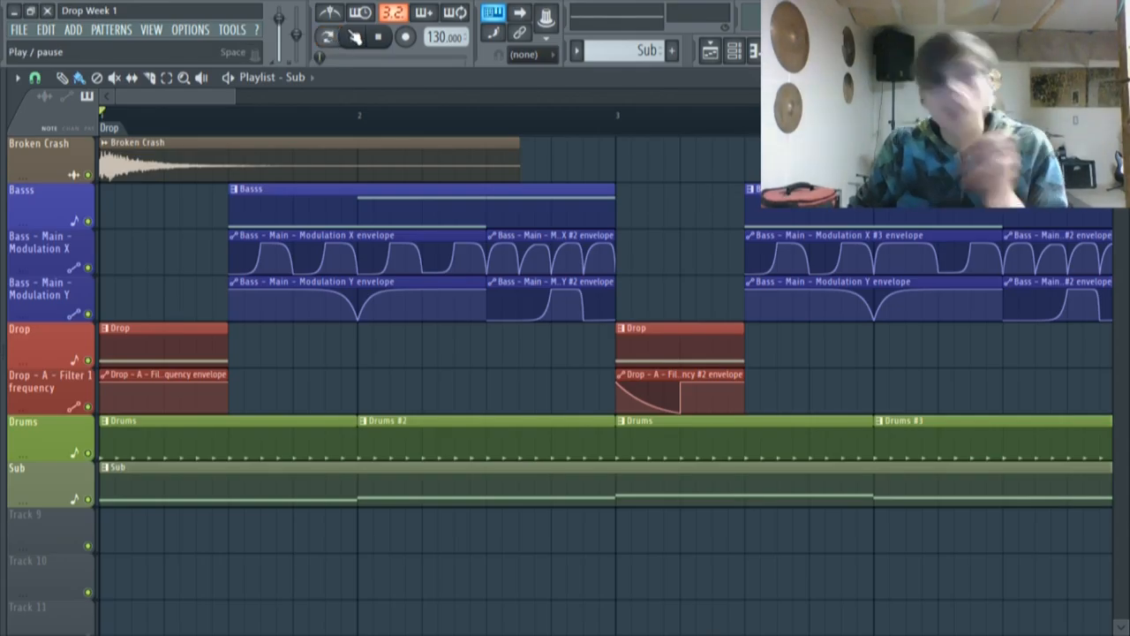
click(356, 39)
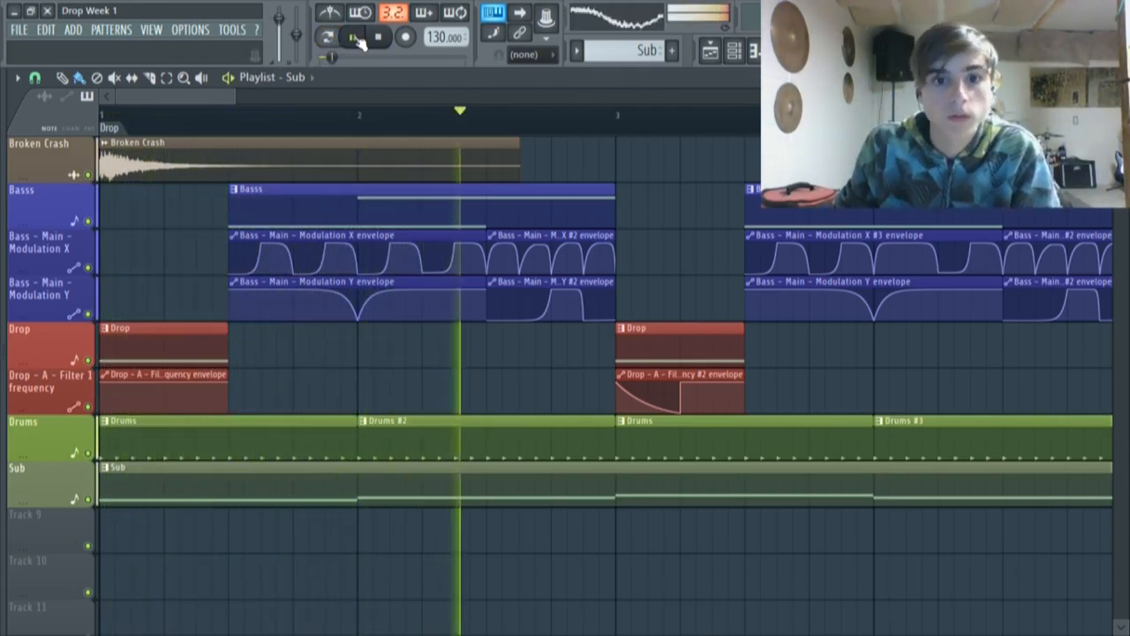
click(356, 39)
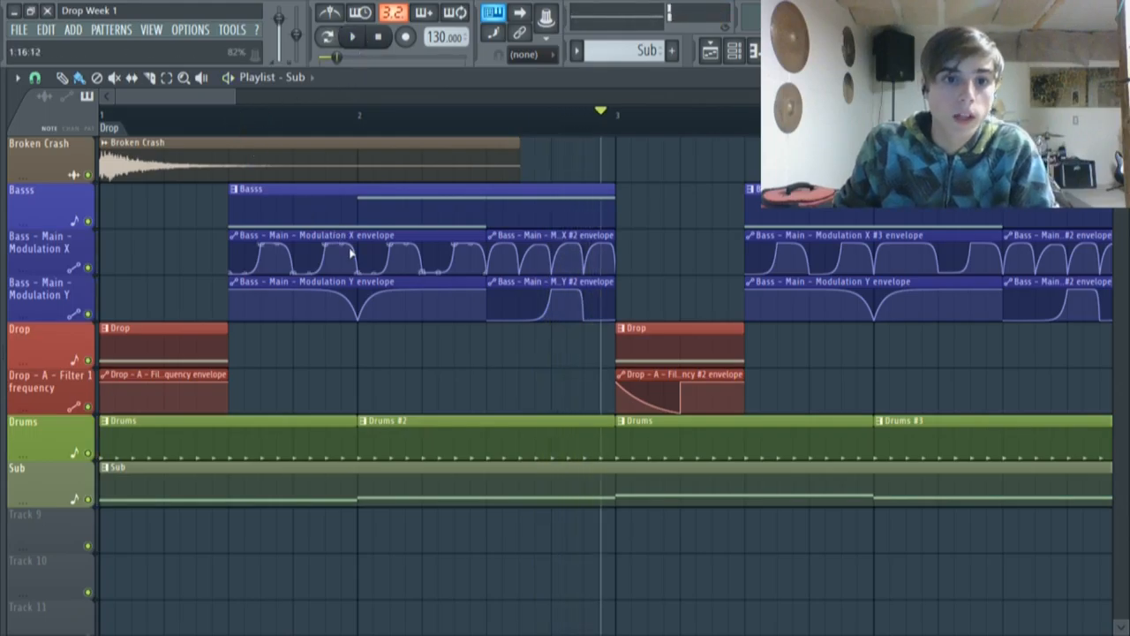
Open the Basss clip's piano roll, open the Bass channel's Sytrus synth and reposition its window
double_click(359, 209)
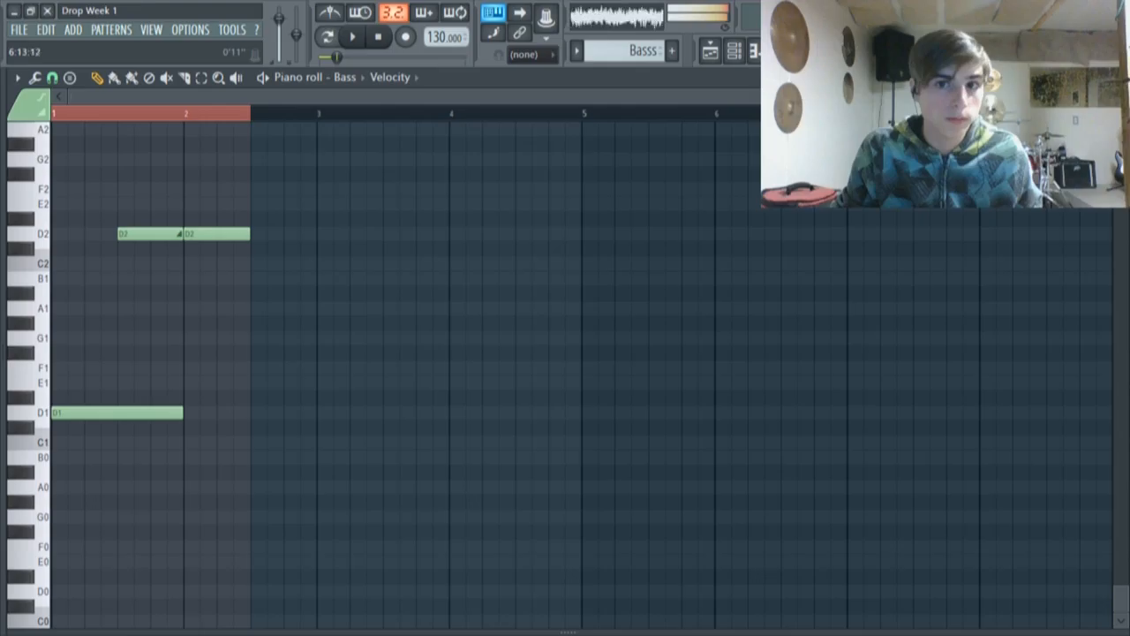
click(734, 53)
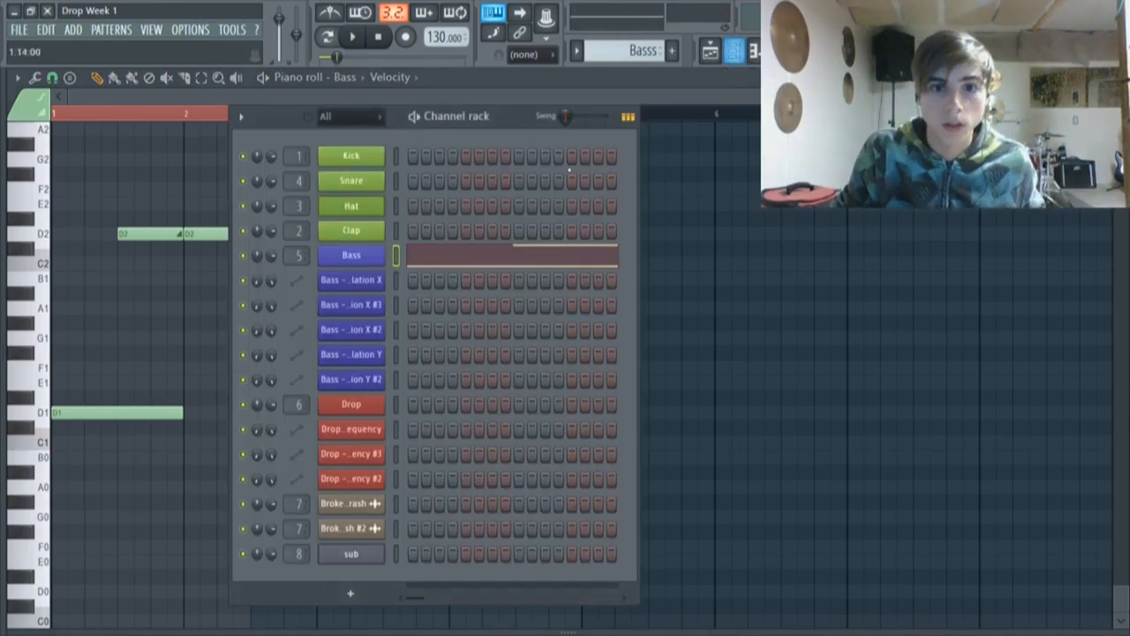
click(359, 256)
drag(265, 128, 430, 101)
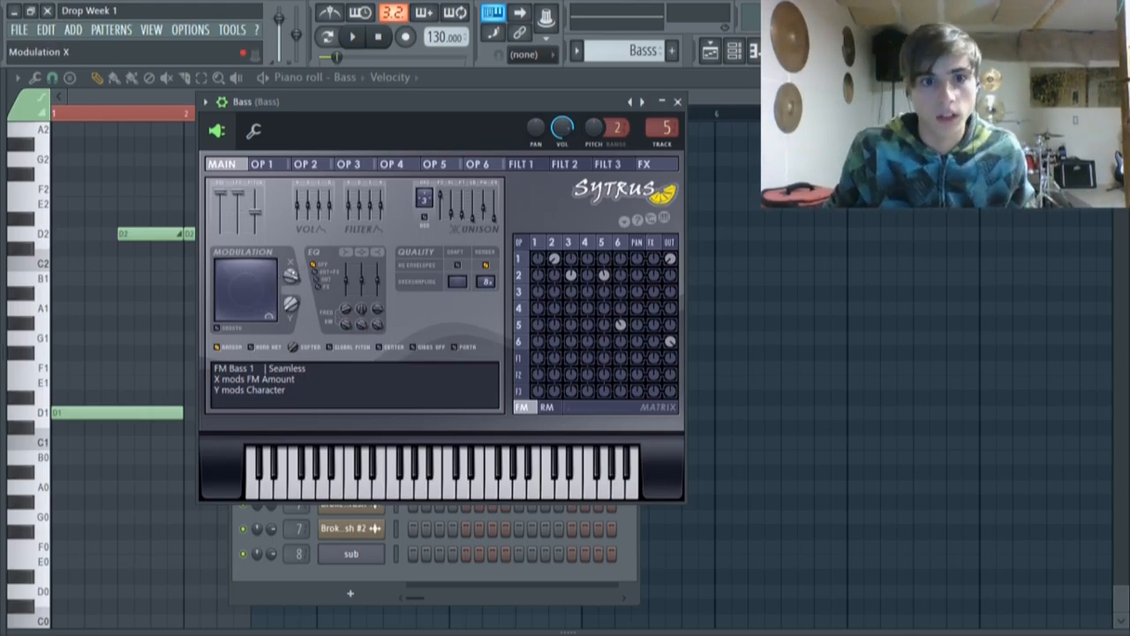
Sweep the Bass synth's Modulation X and Modulation Y amounts to demonstrate how each changes the sound
mouse_move(291, 276)
mouse_down()
mouse_move(290, 345)
mouse_move(291, 261)
mouse_move(290, 337)
mouse_move(291, 318)
mouse_up()
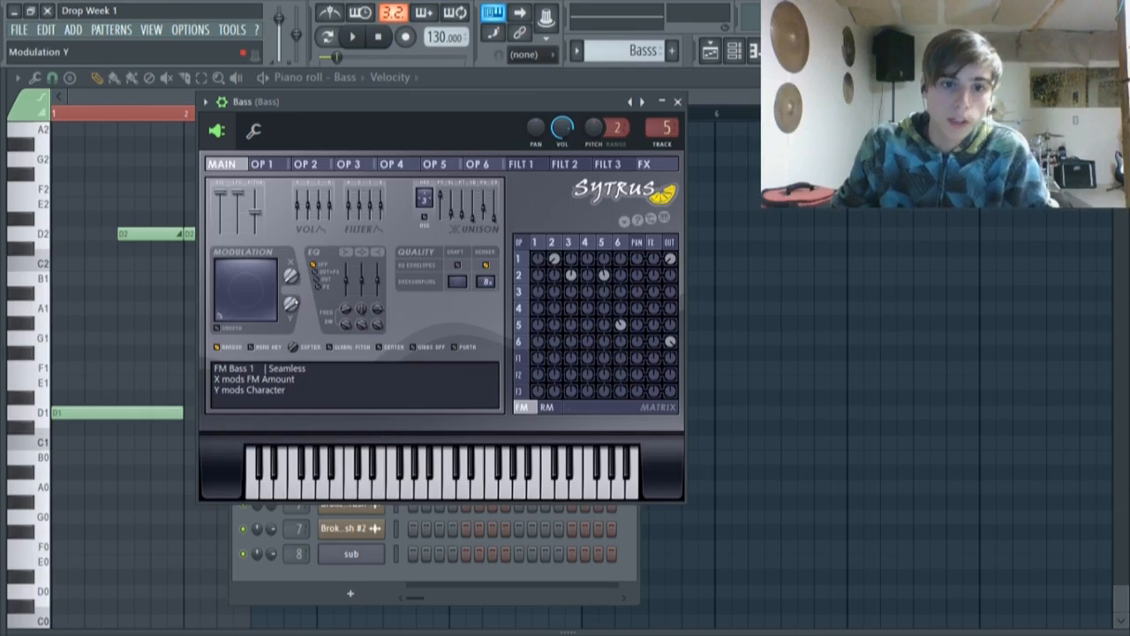
drag(291, 304, 290, 234)
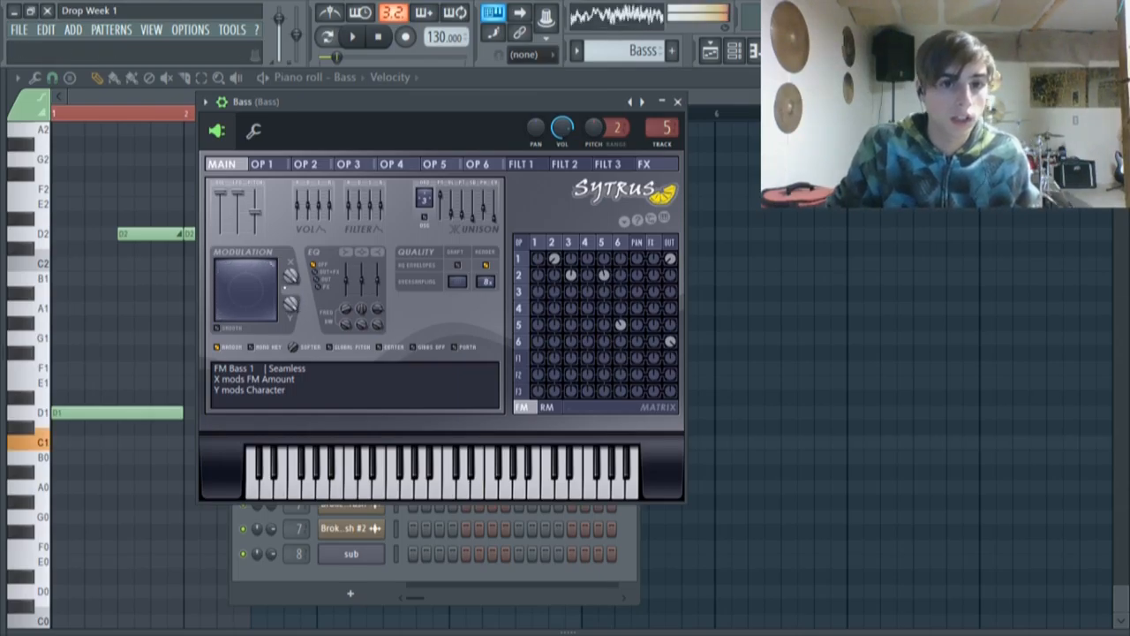
drag(293, 279, 291, 349)
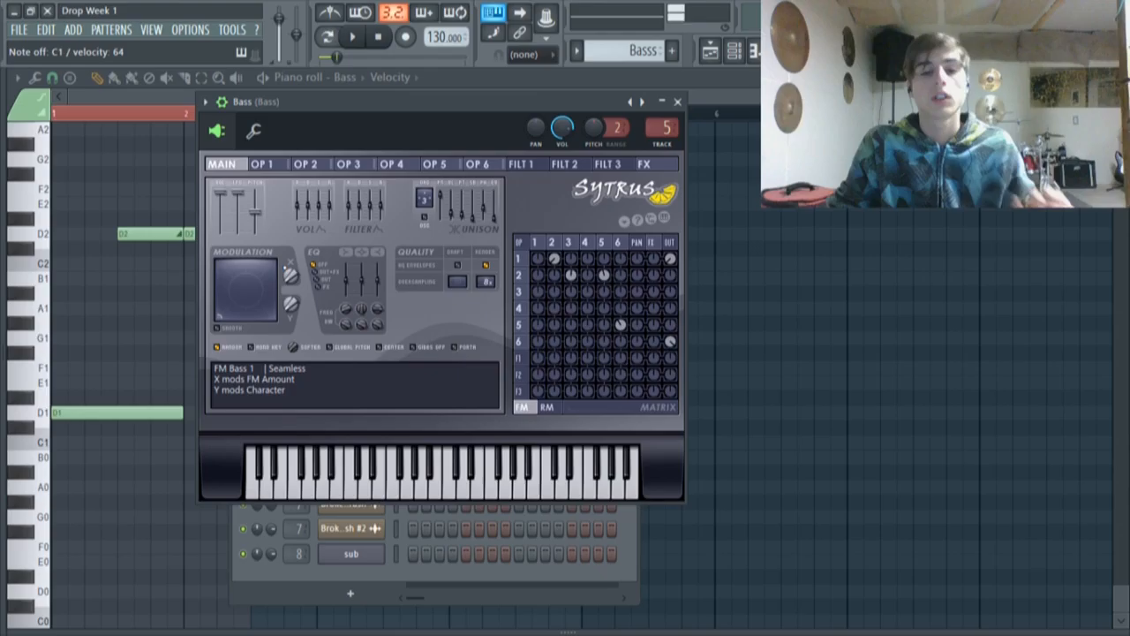
Examine operators 1 to 6 of the Bass channel's Sytrus synth and return to its main settings
click(277, 167)
click(306, 166)
click(345, 166)
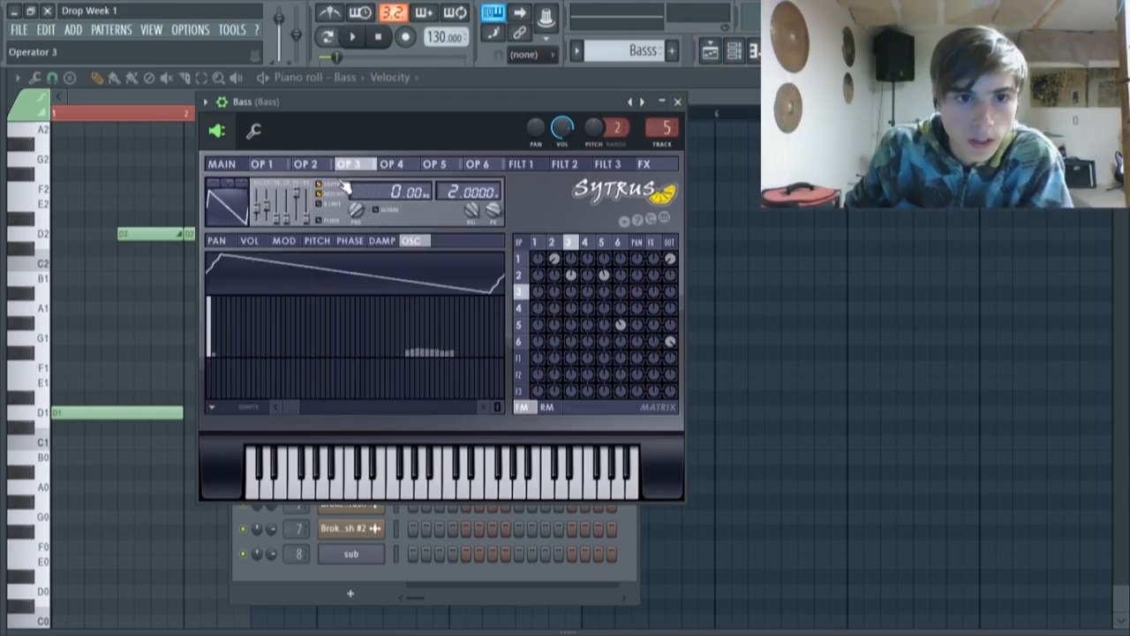
click(394, 166)
click(439, 166)
click(482, 166)
click(457, 166)
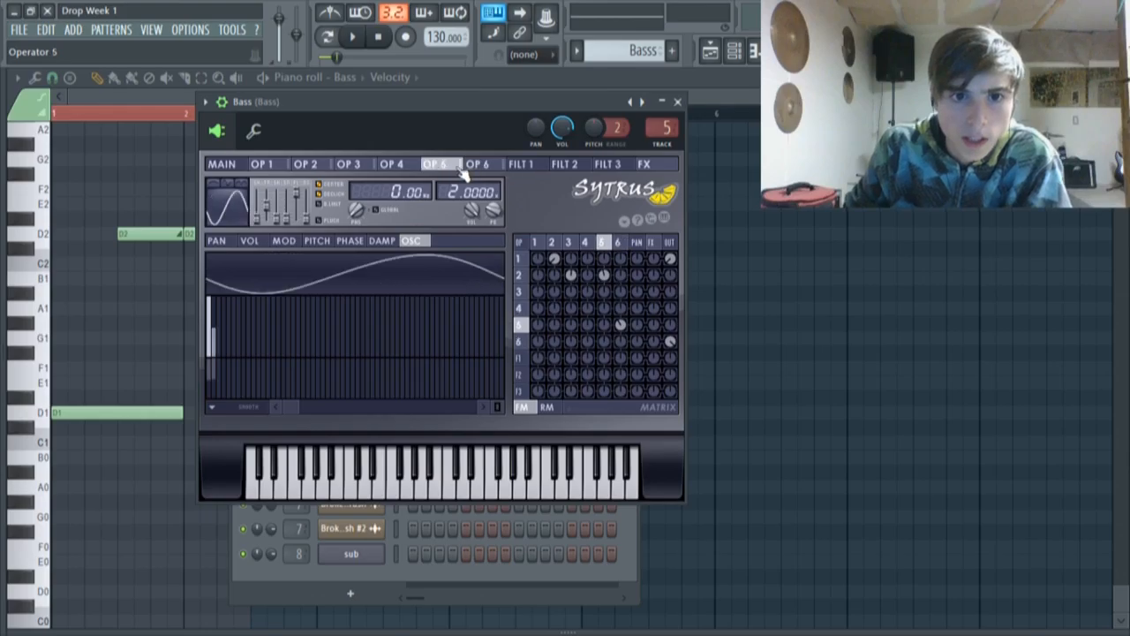
click(262, 164)
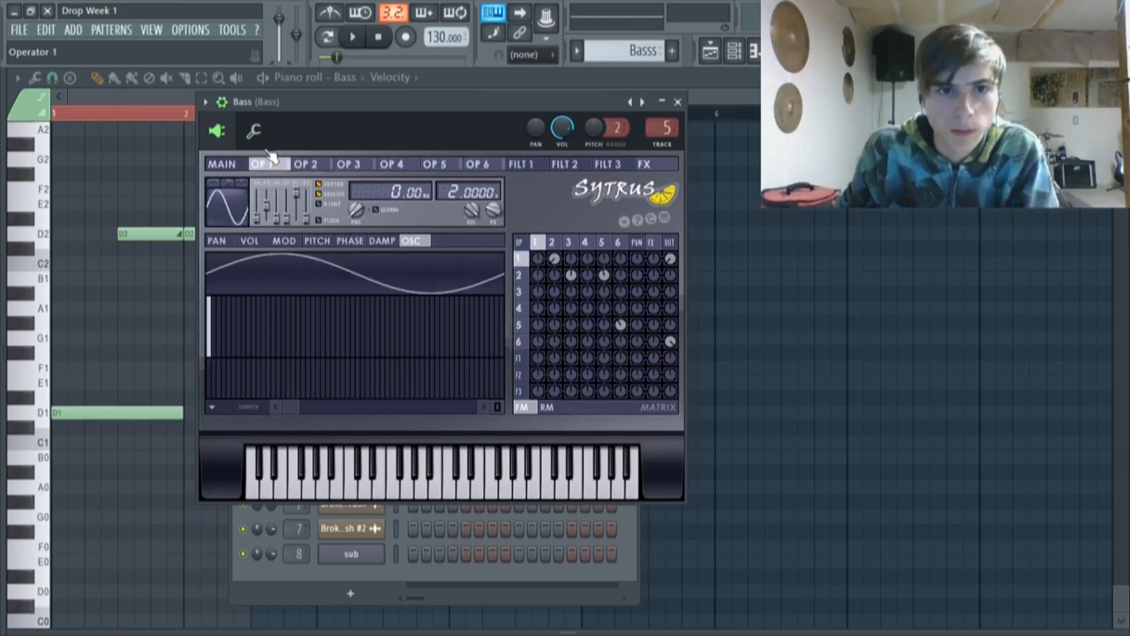
click(221, 165)
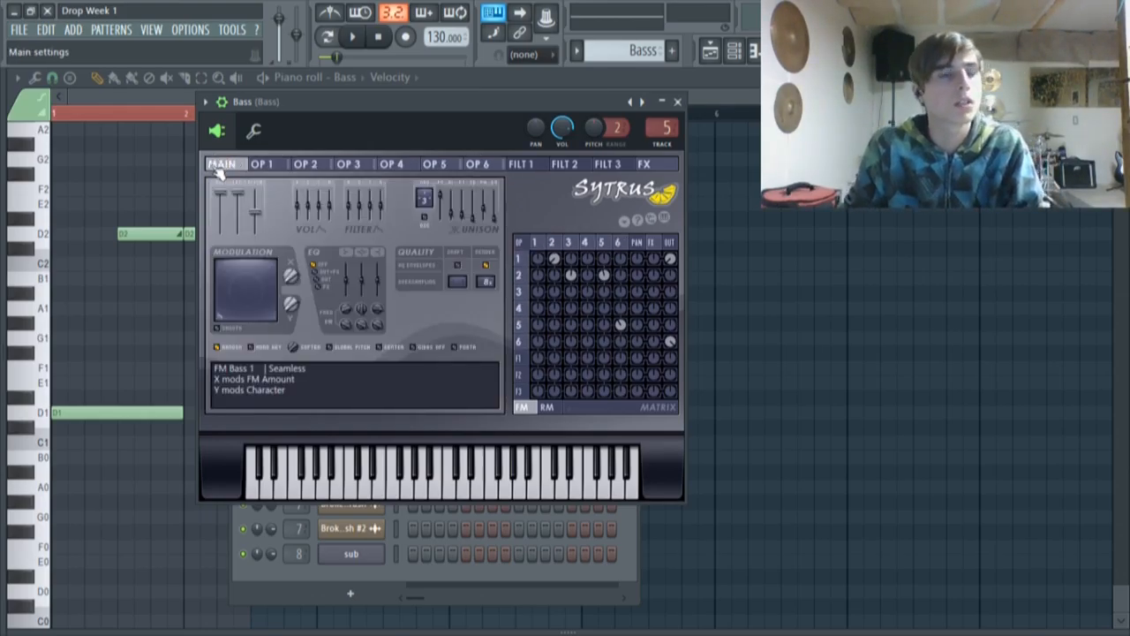
Reposition the Bass synth's window to uncover more of the channel rack and piano roll
drag(354, 111, 345, 122)
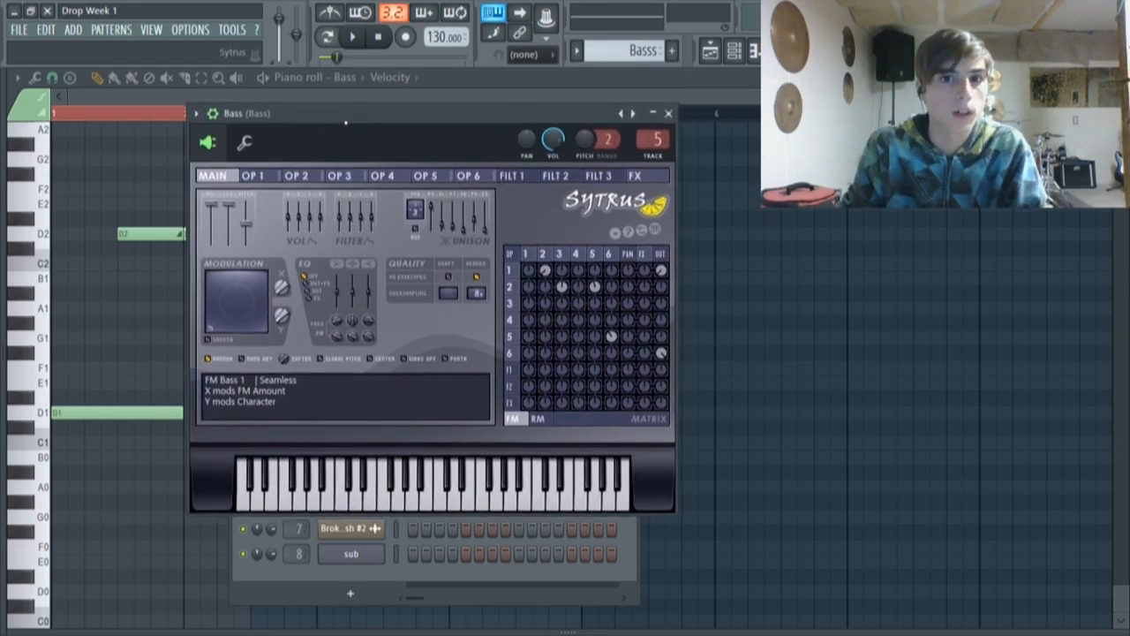
drag(442, 105, 336, 98)
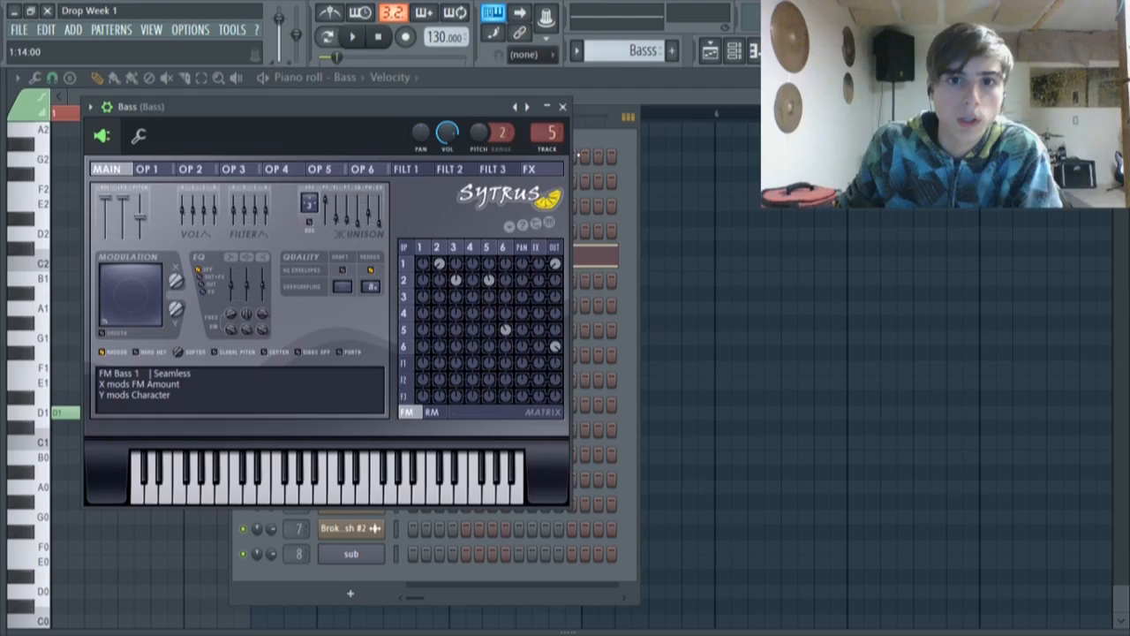
drag(478, 105, 467, 103)
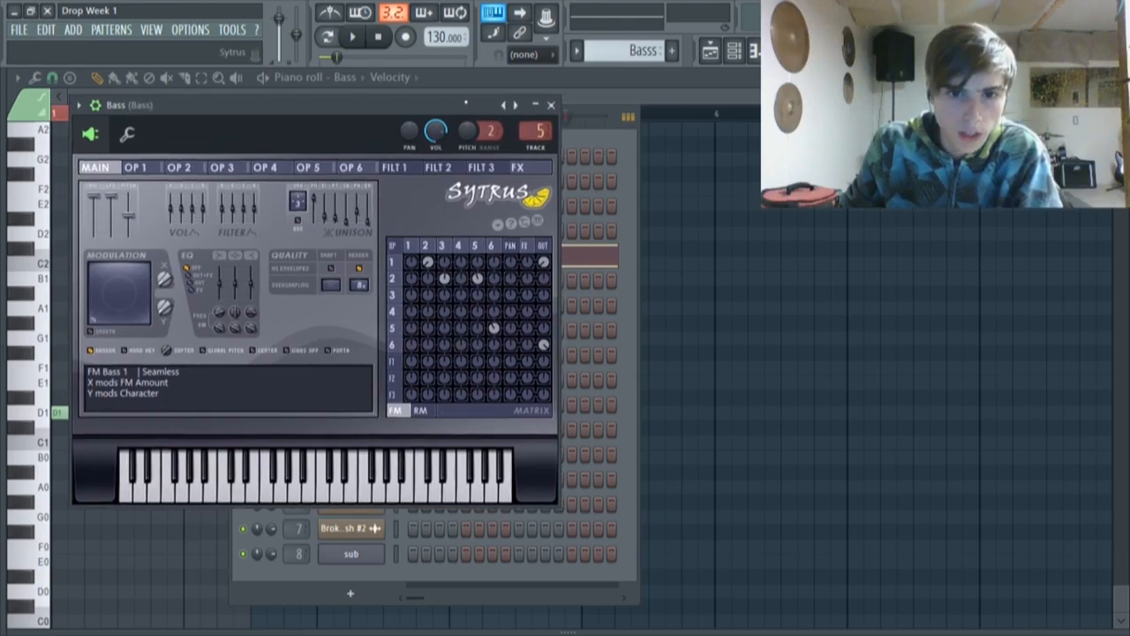
Inspect the Bass mixer track's Fruity Chorus and Fruity parametric EQ 2 settings
key(F9)
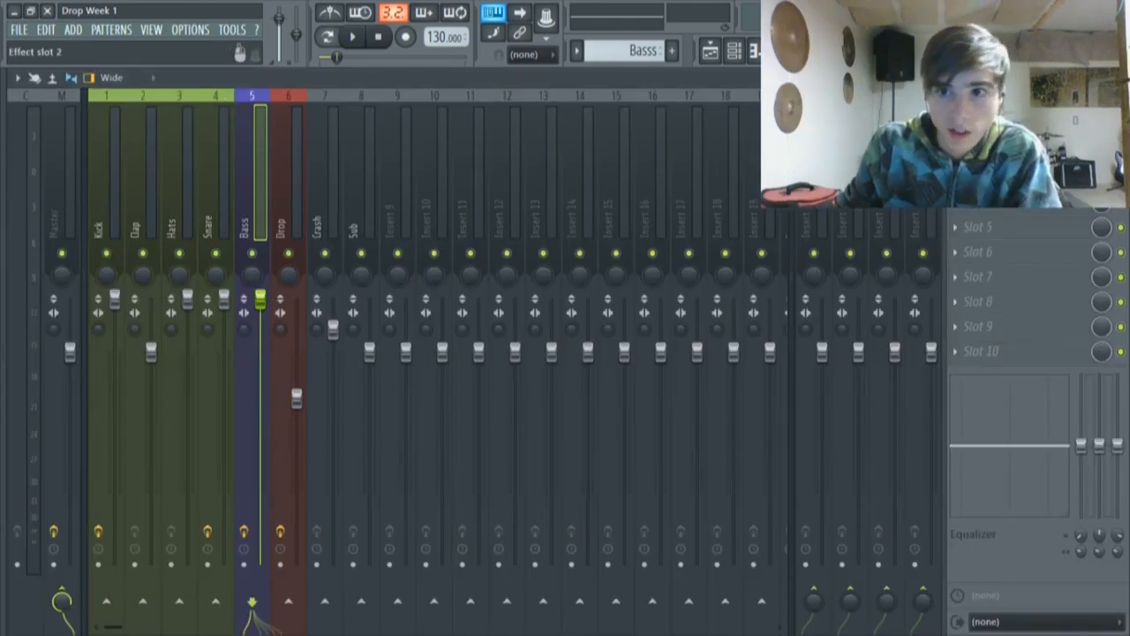
click(993, 129)
drag(391, 240, 345, 135)
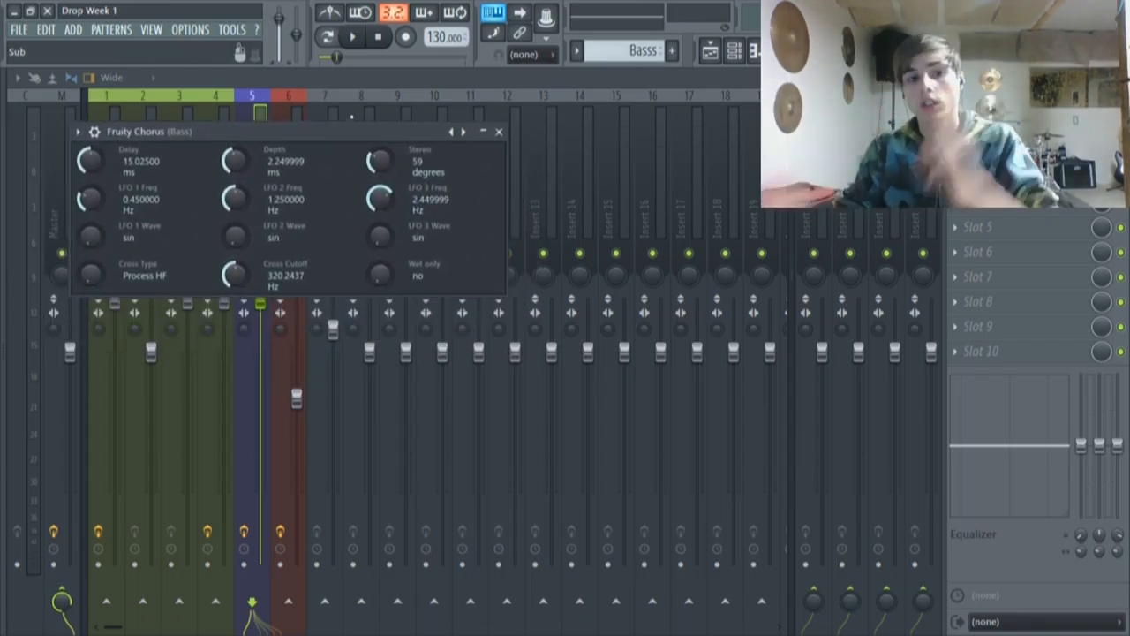
click(986, 153)
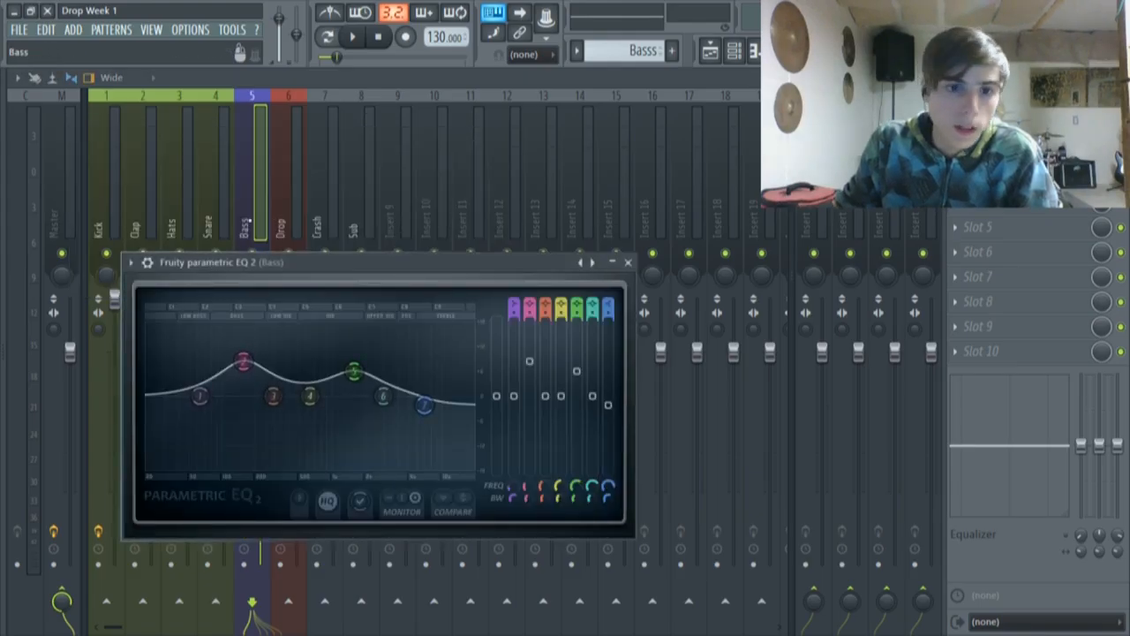
drag(284, 265, 243, 139)
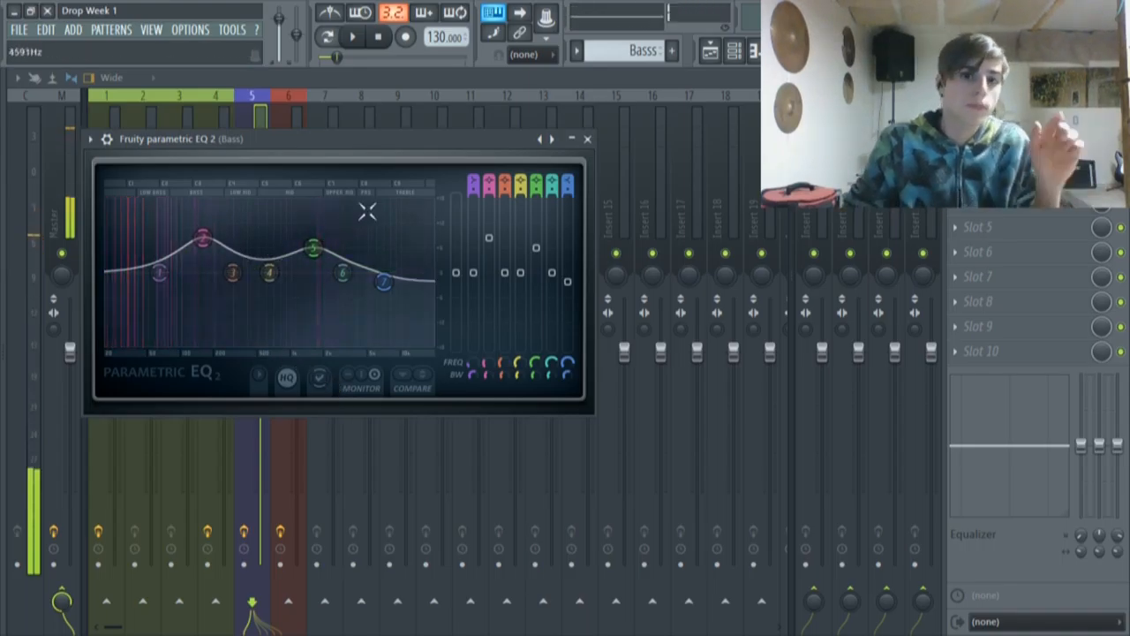
Return to the Bass synth and vary its unison order to demonstrate the effect on the sound
click(754, 51)
click(361, 256)
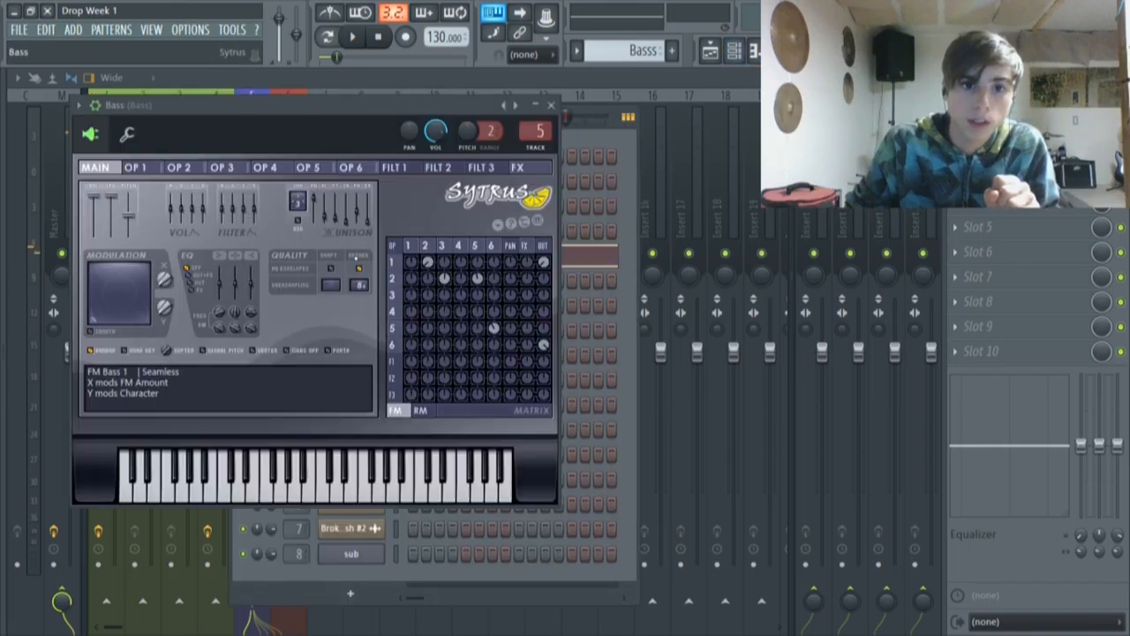
mouse_move(165, 280)
mouse_down()
mouse_move(164, 229)
mouse_move(164, 280)
mouse_up()
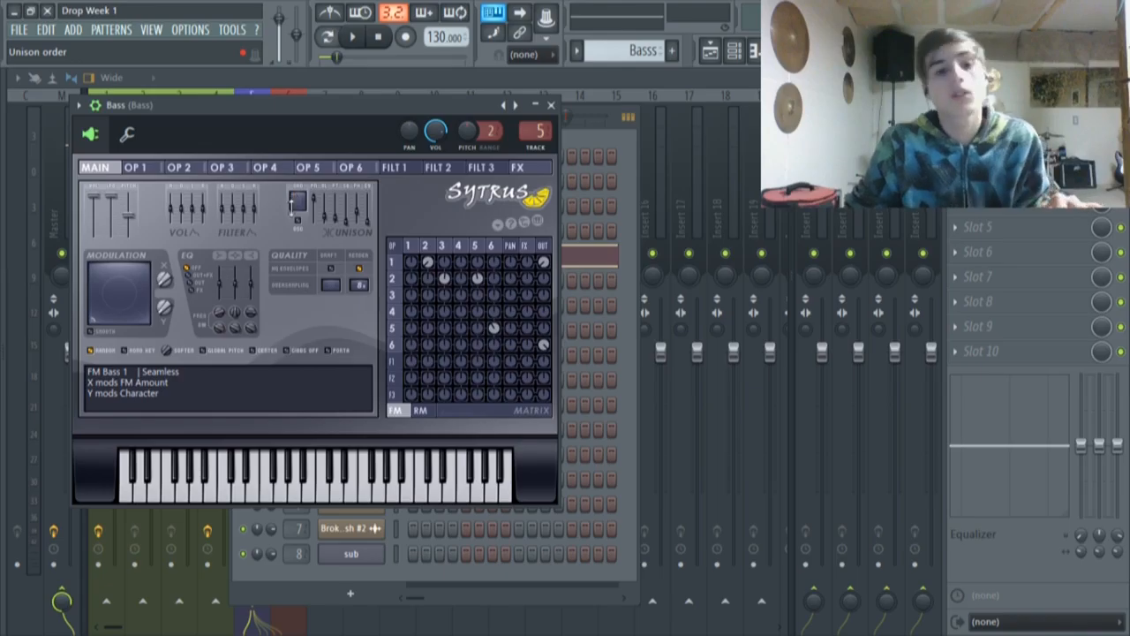
mouse_move(164, 280)
mouse_down()
mouse_move(164, 246)
mouse_move(164, 280)
mouse_up()
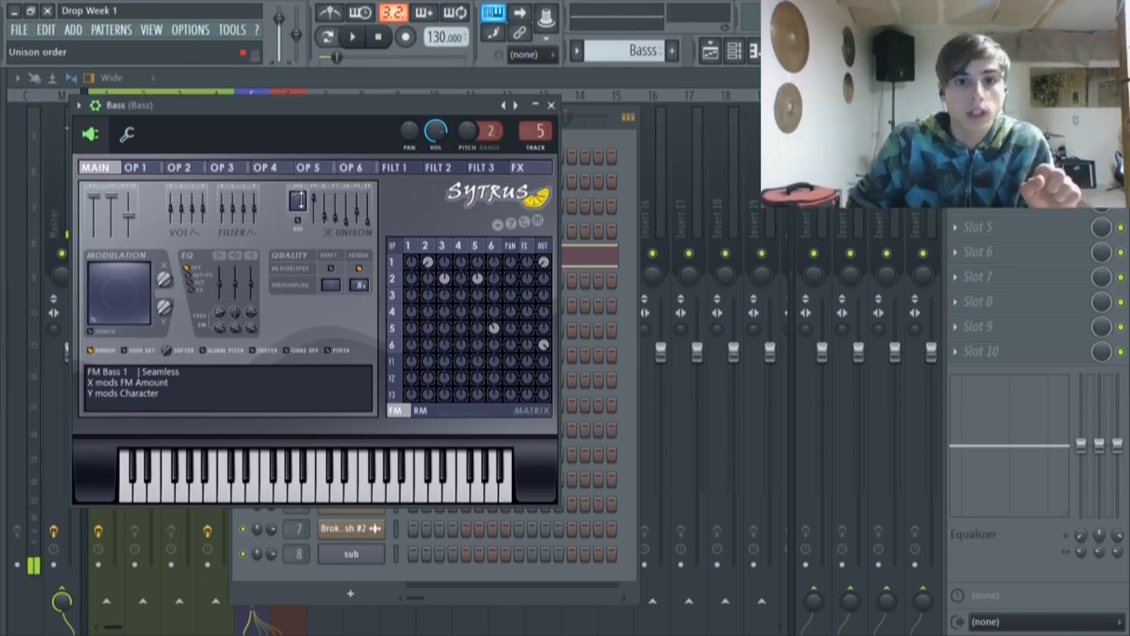
drag(165, 275, 165, 199)
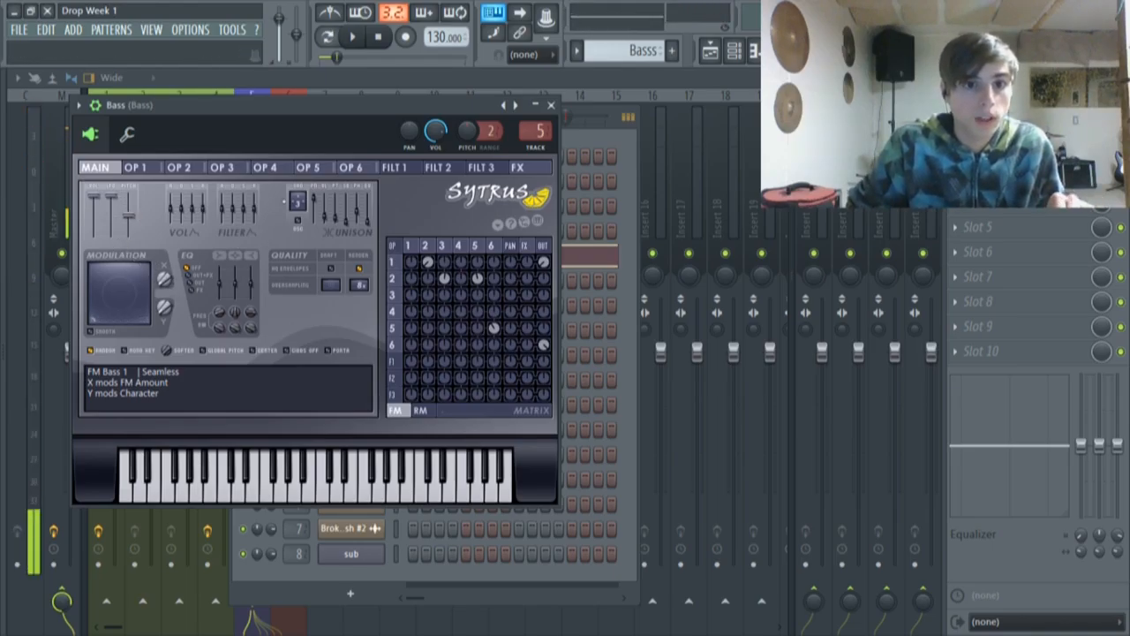
mouse_move(164, 280)
mouse_down()
mouse_move(164, 296)
mouse_move(164, 265)
mouse_up()
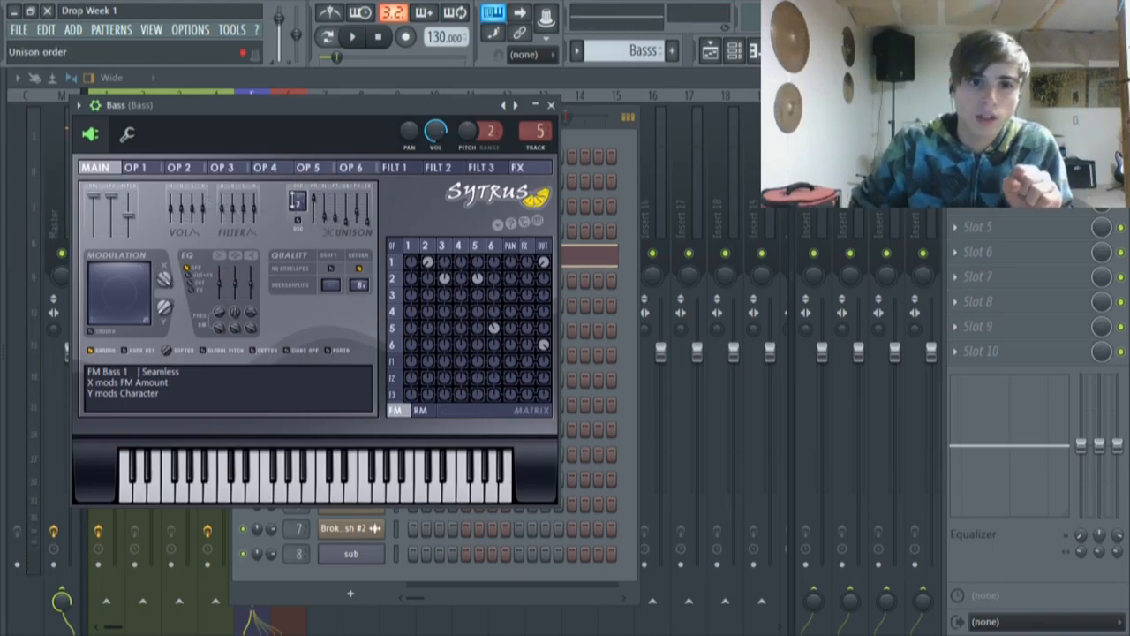
In the playlist, isolate the Basss track with only its Modulation X automation and play the selected range from 1:09 to 3:01
click(711, 51)
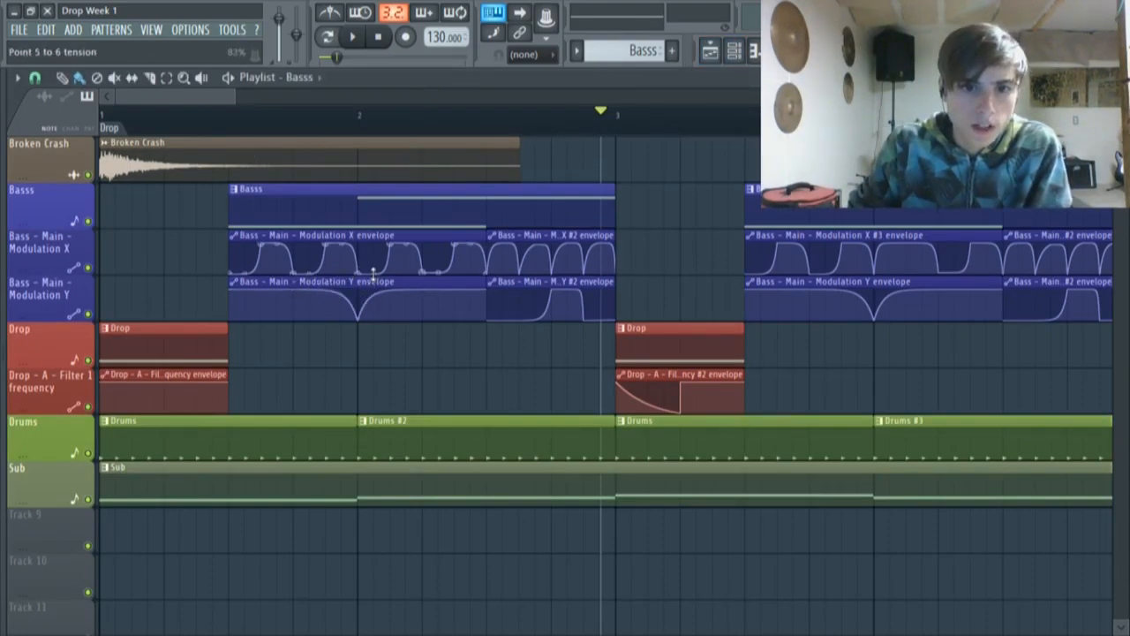
right_click(88, 221)
click(88, 267)
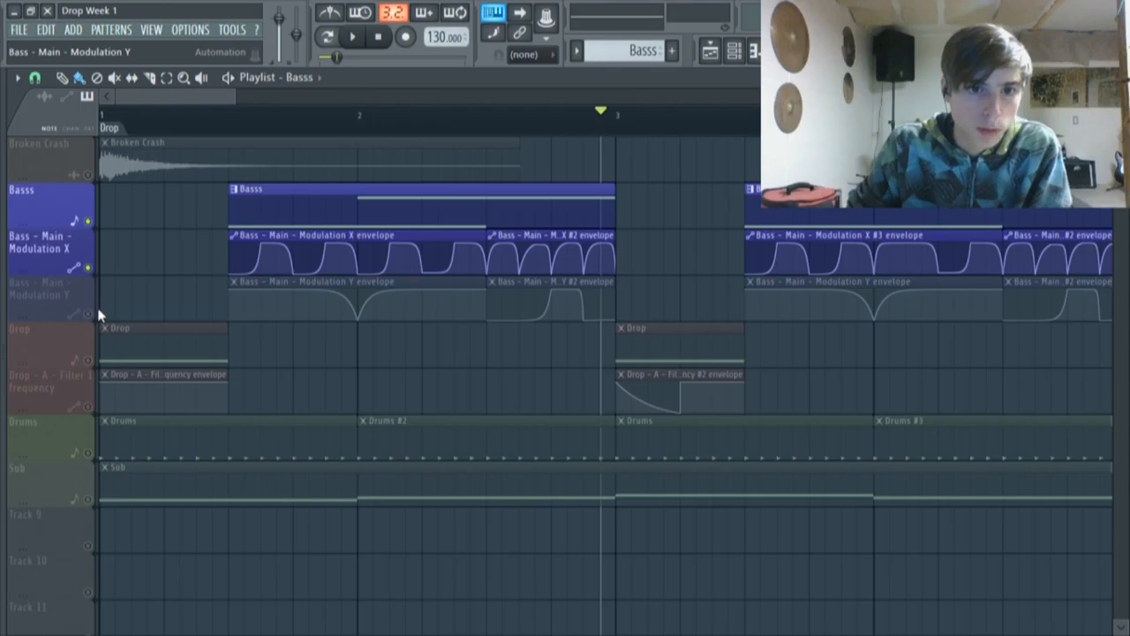
click(88, 313)
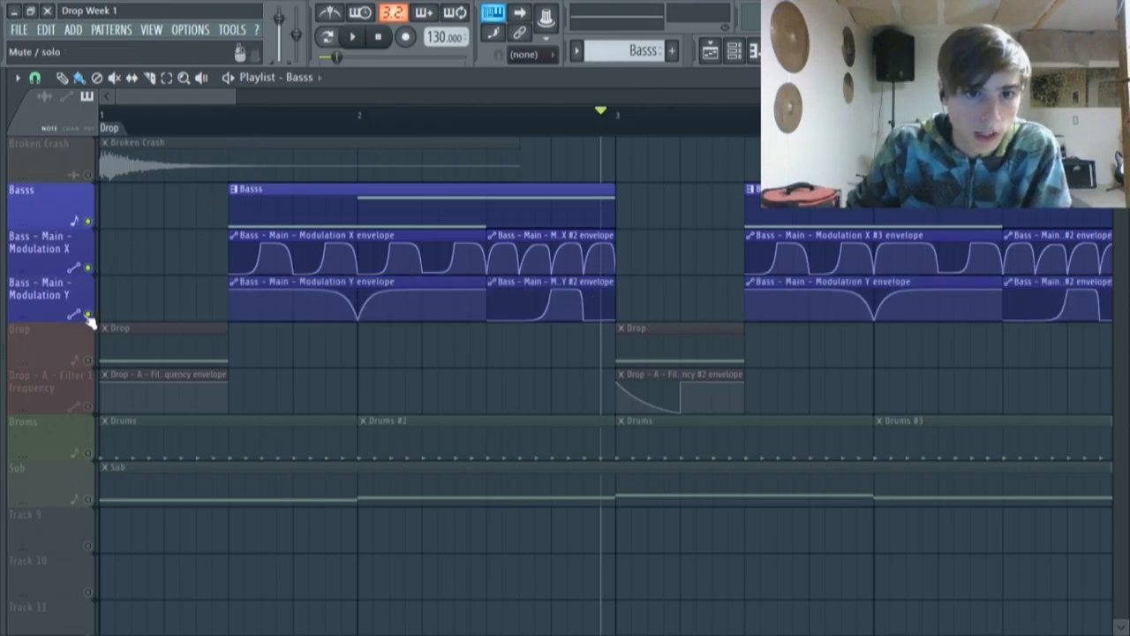
click(88, 314)
drag(241, 121, 612, 168)
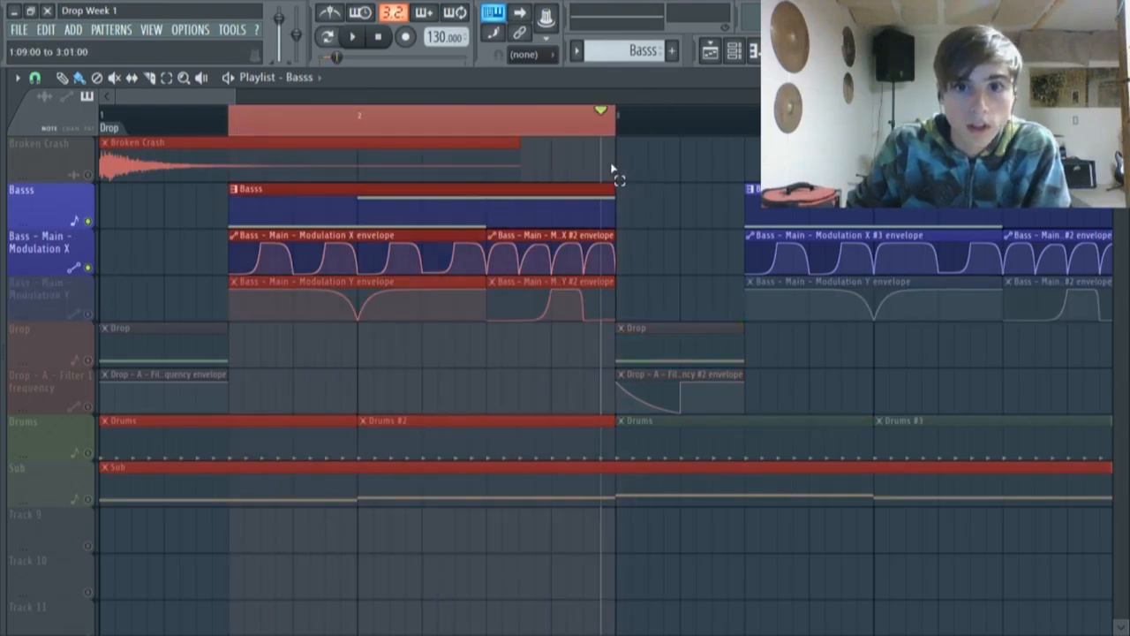
click(353, 38)
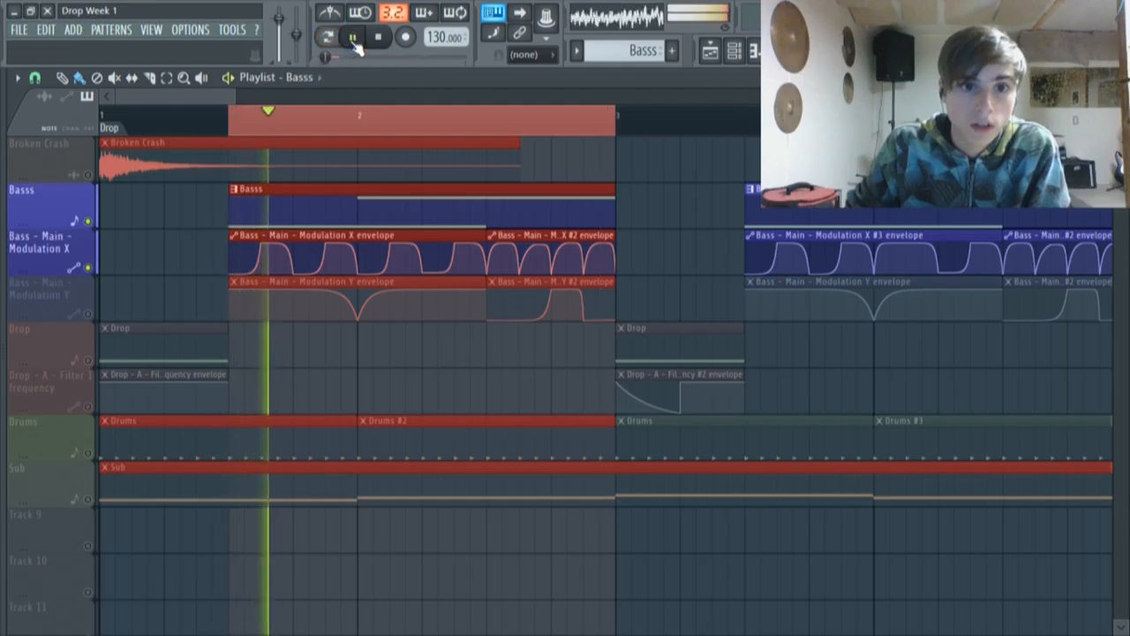
click(354, 40)
Switch the Basss track's active automation from Modulation X to Modulation Y and briefly play the selected range
click(88, 222)
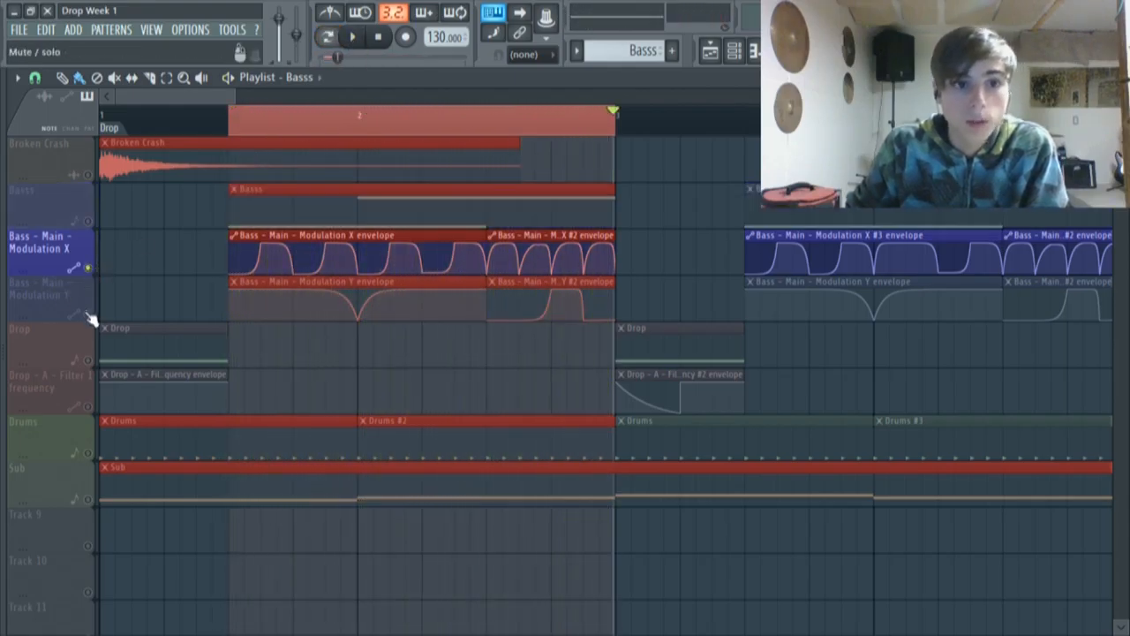
click(88, 314)
click(88, 221)
click(87, 268)
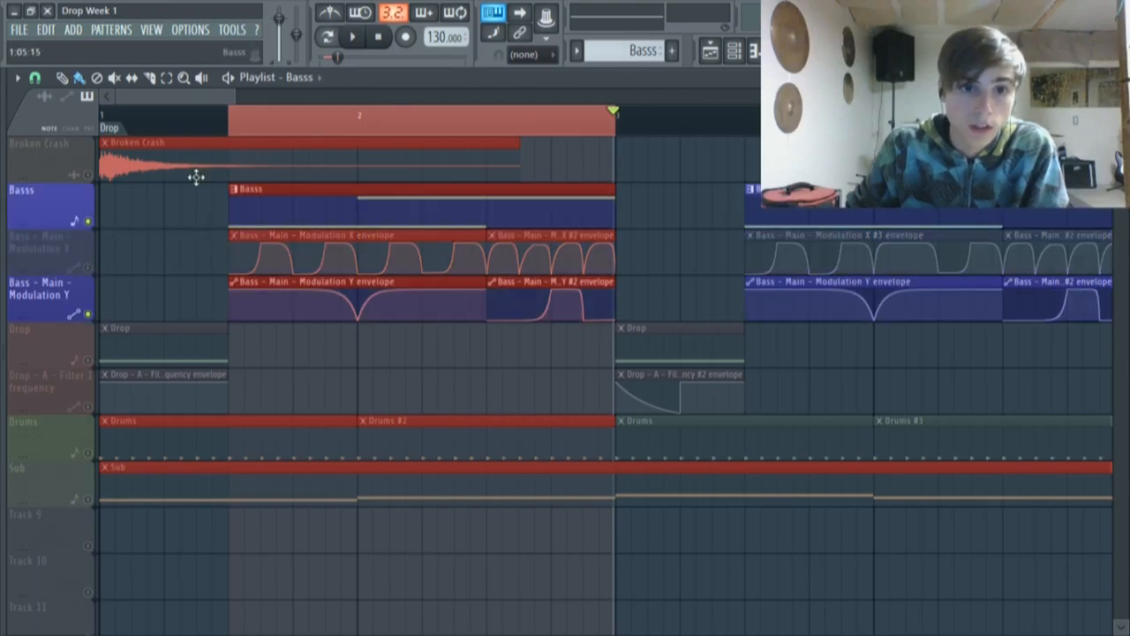
click(351, 40)
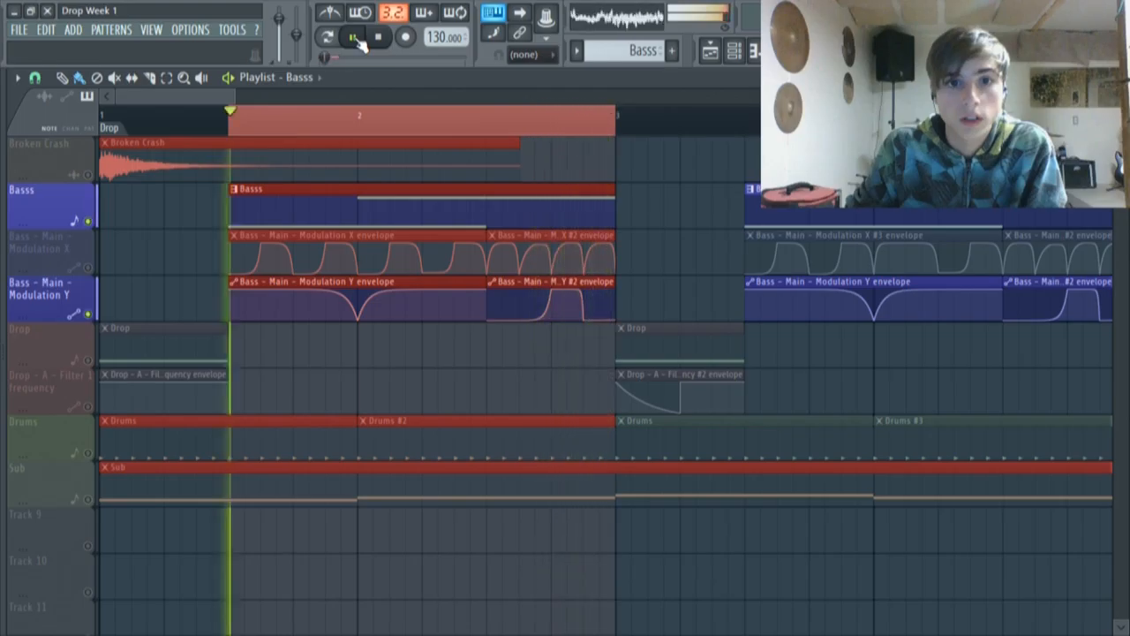
click(353, 39)
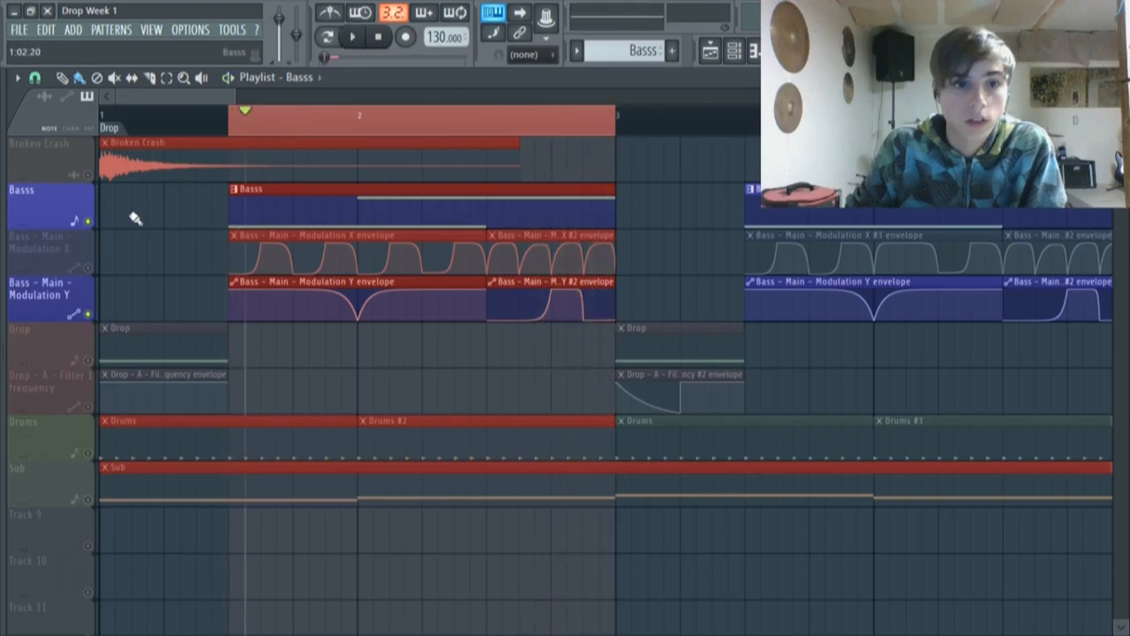
Play the selected Basss range with both modulation envelopes enabled, and clear the selection and the solo
click(358, 41)
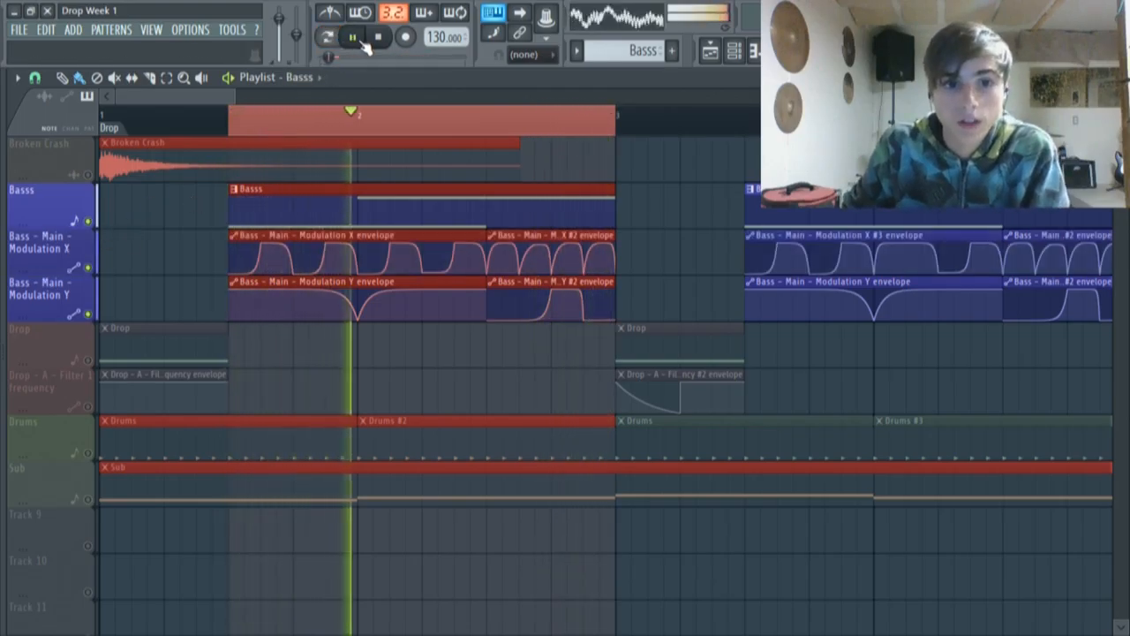
click(362, 43)
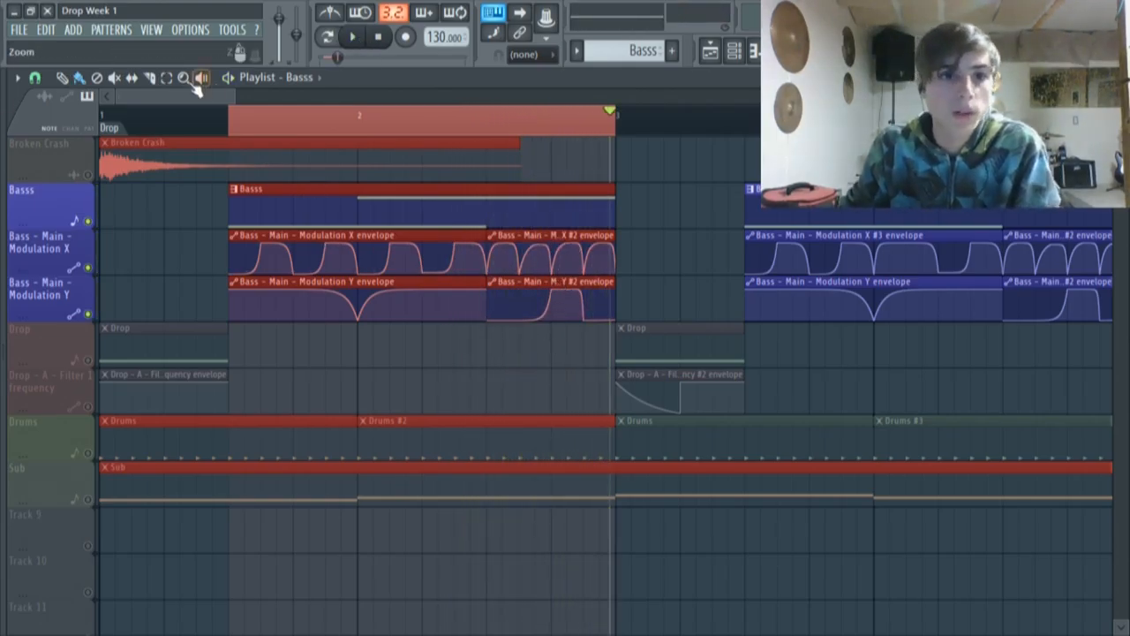
ctrl+click(273, 105)
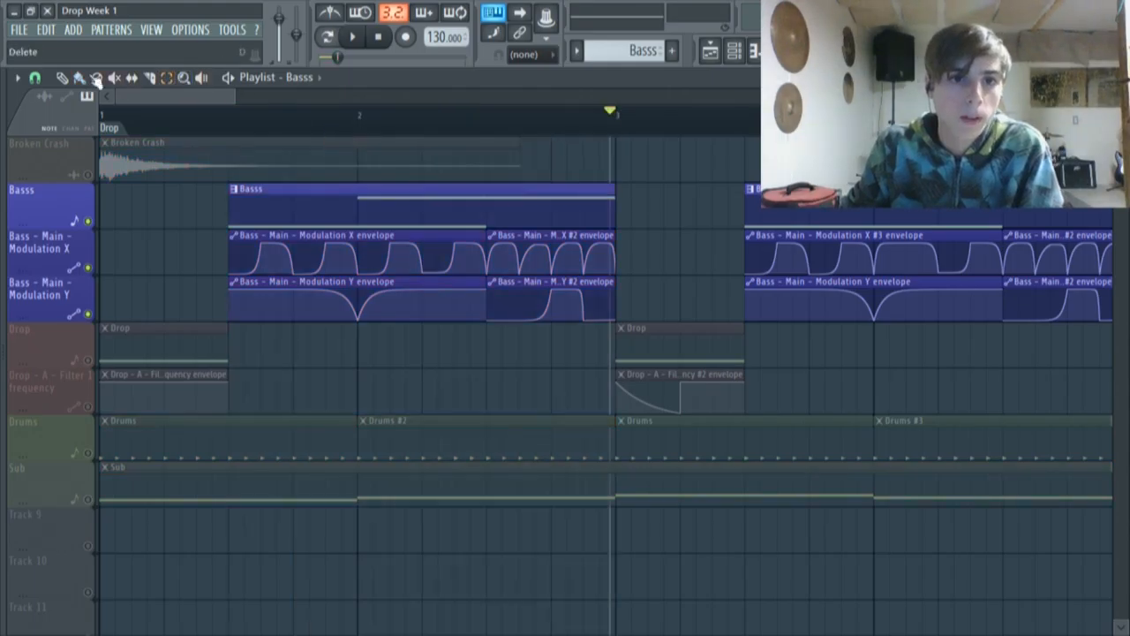
right_click(87, 220)
scroll(313, 294, down, 4)
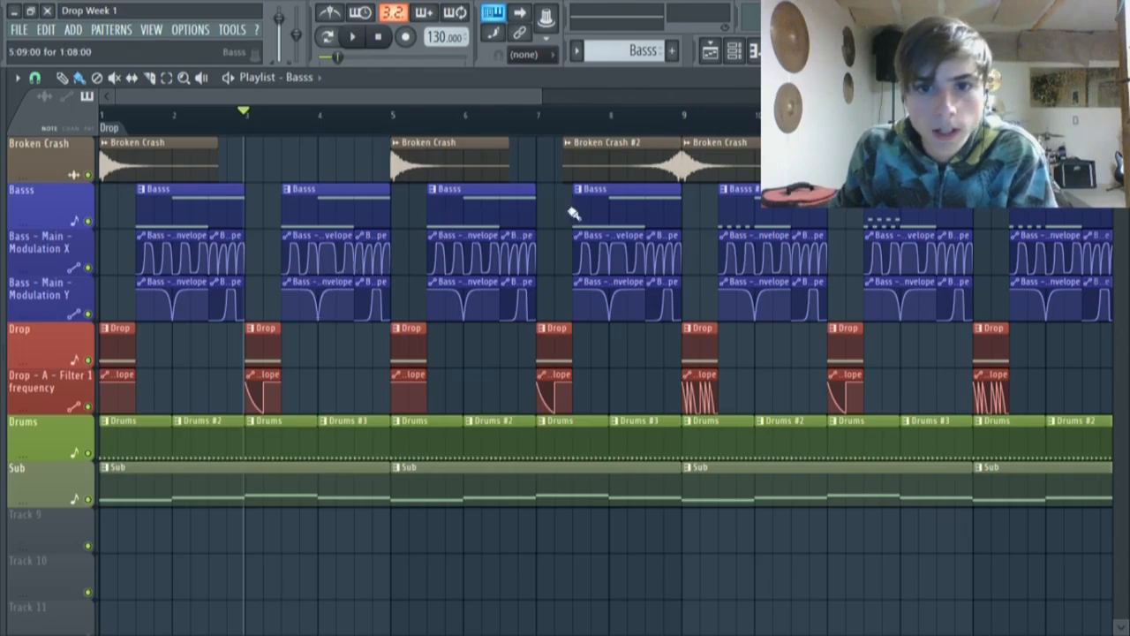
Isolate Basss with only its Modulation X automation and play the clip that starts midway through bar 3
drag(500, 98, 502, 107)
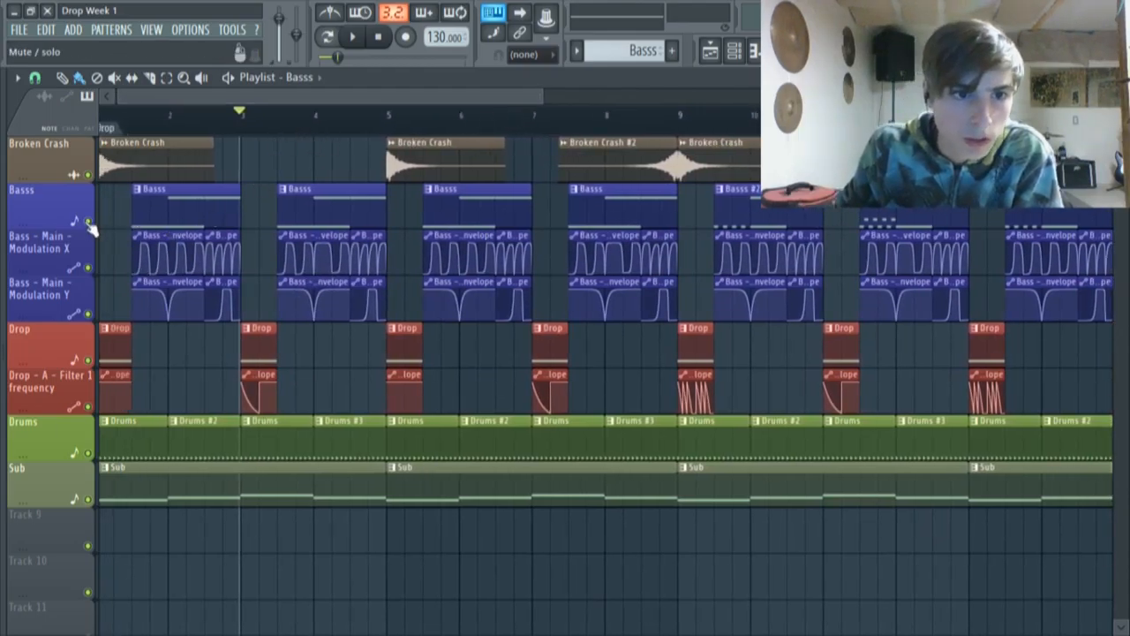
right_click(88, 220)
click(88, 267)
click(88, 314)
click(277, 120)
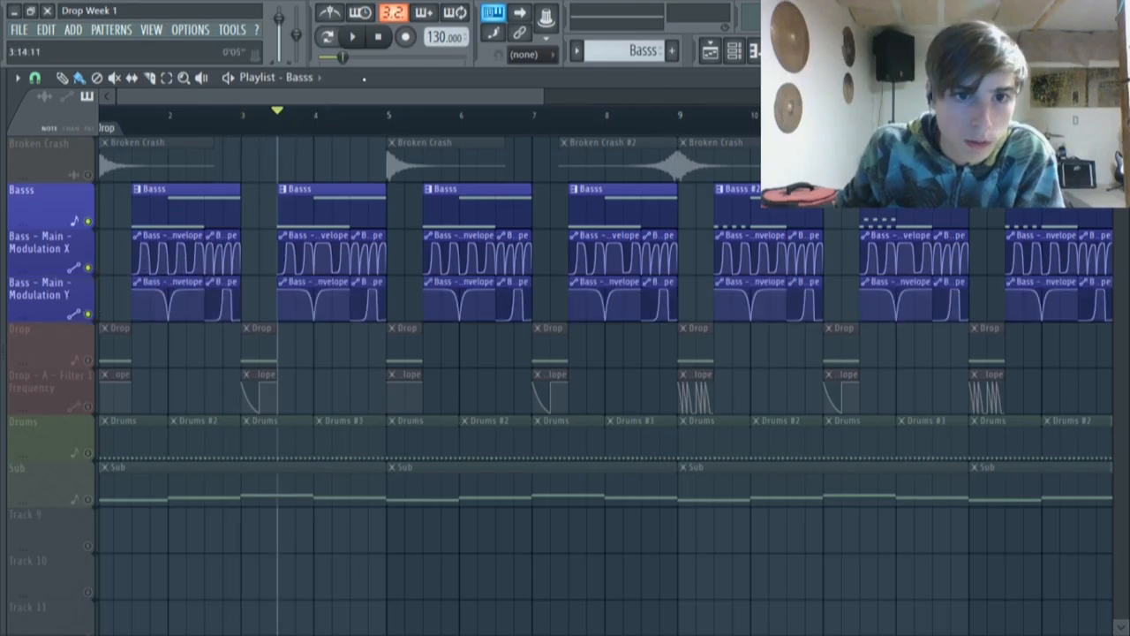
click(89, 313)
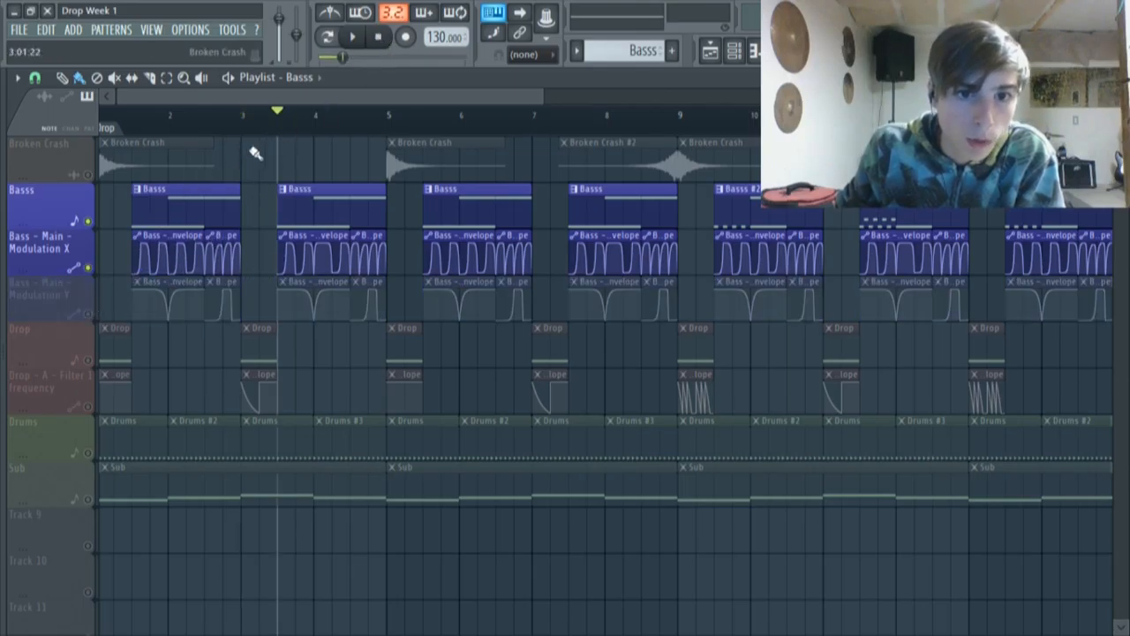
click(356, 44)
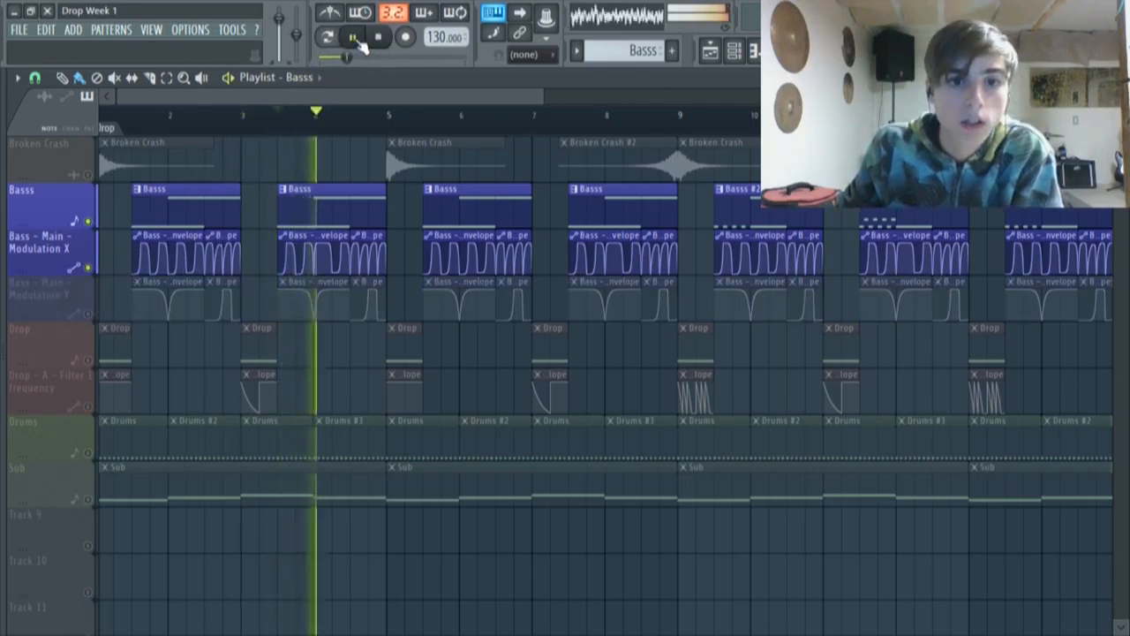
click(355, 41)
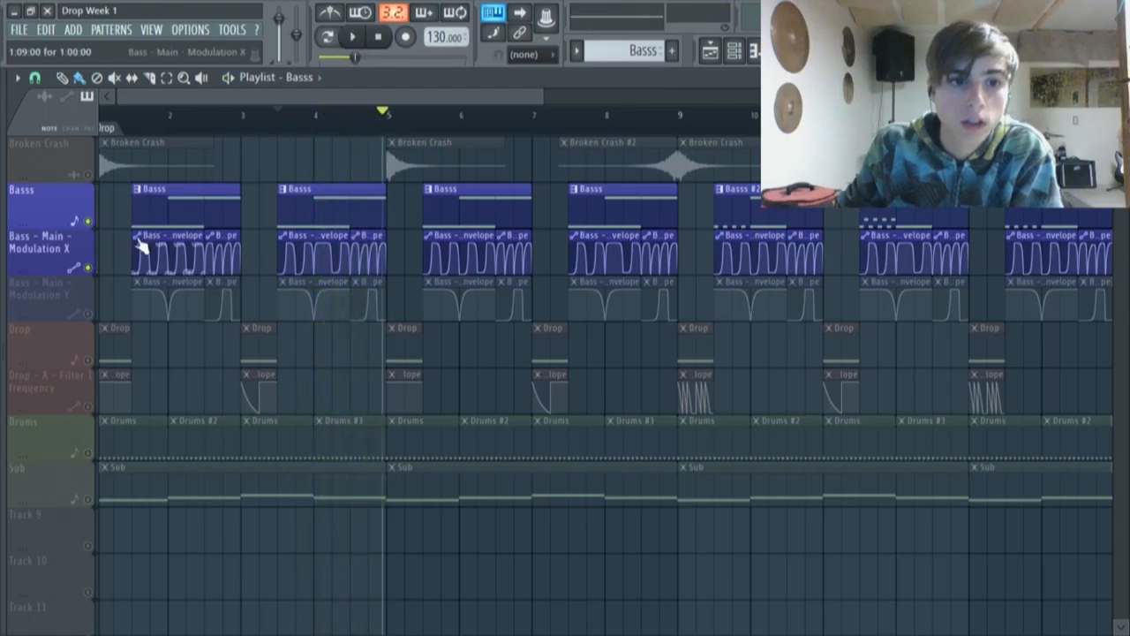
Switch the isolated Basss track to only its Modulation Y automation and play the clip that starts midway through bar 3
click(88, 268)
click(88, 313)
click(281, 123)
click(351, 37)
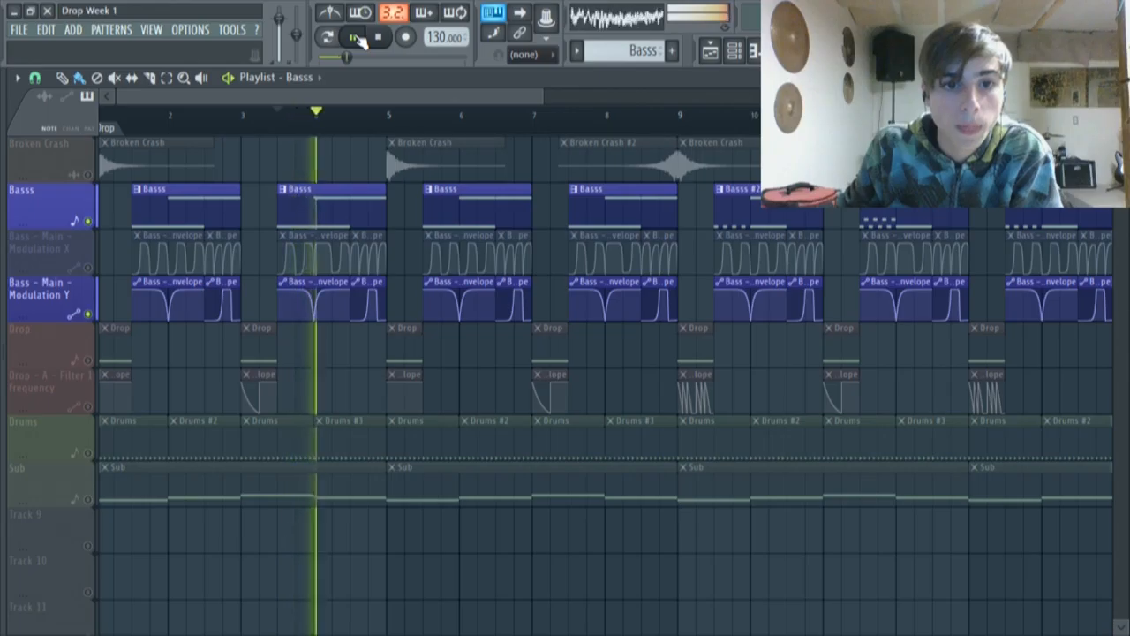
click(358, 38)
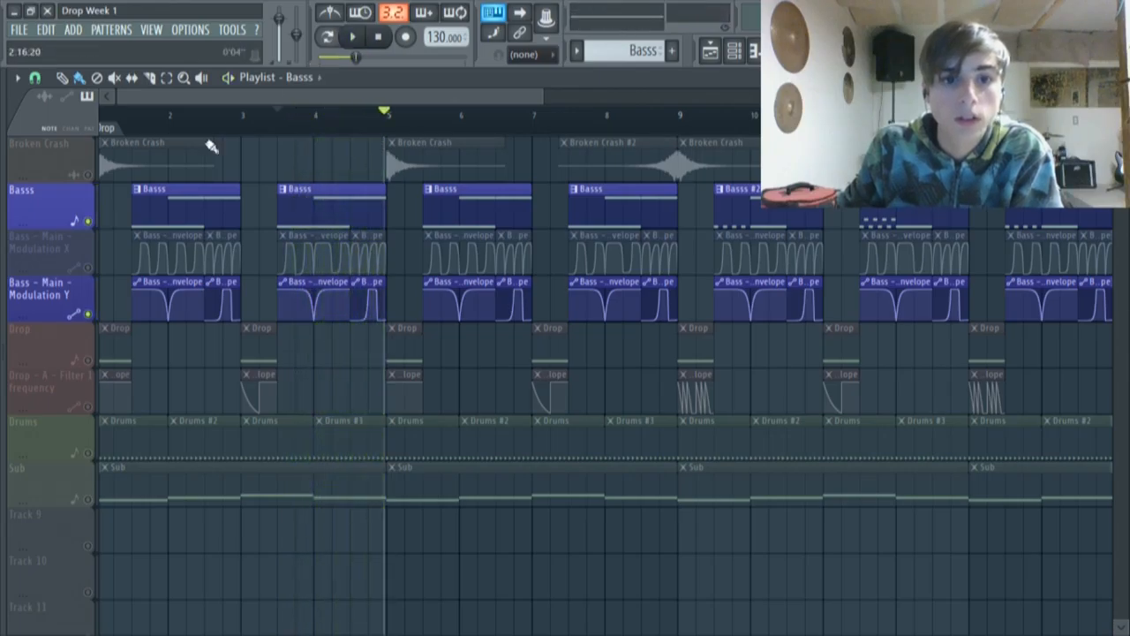
Enable both modulation envelopes, play the Basss clip midway through bar 3 again, and clear the solo
click(88, 267)
click(277, 114)
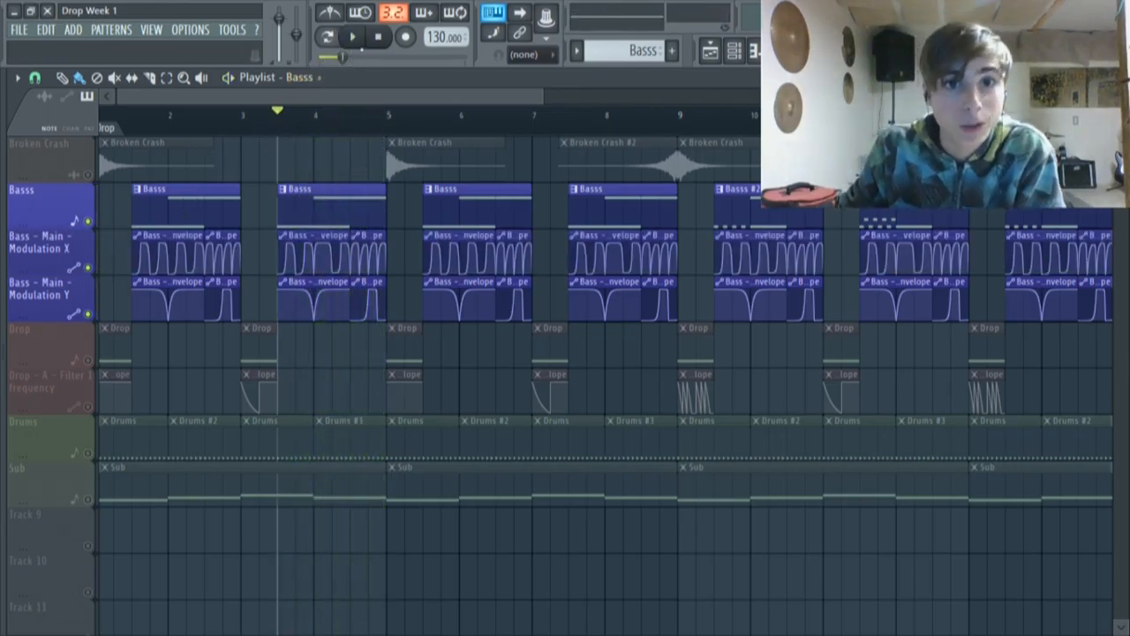
click(360, 38)
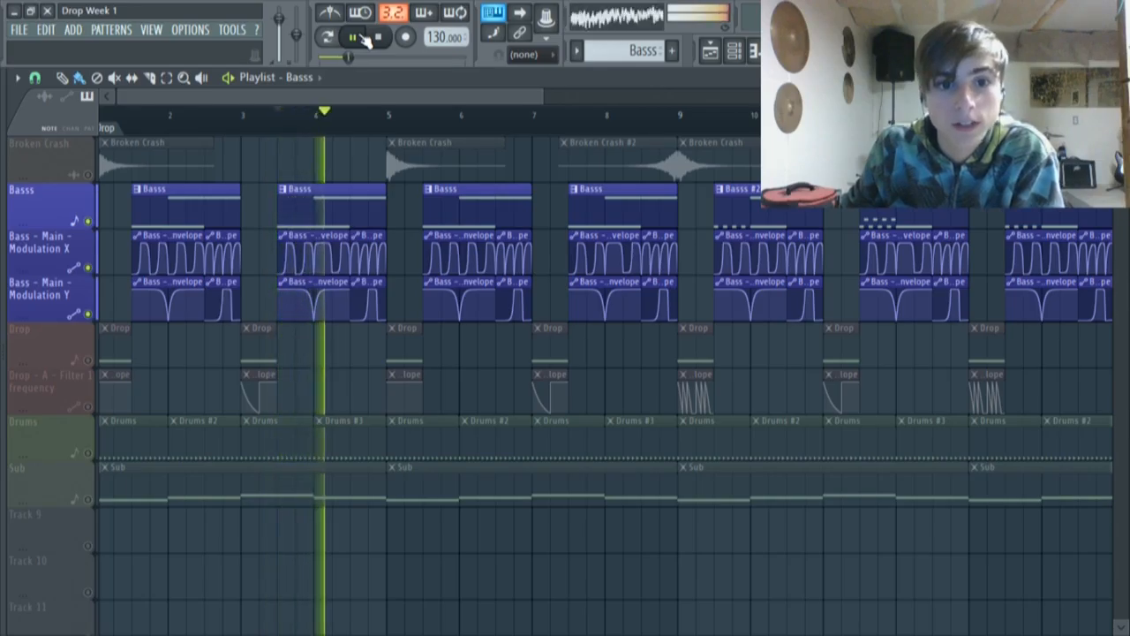
click(361, 38)
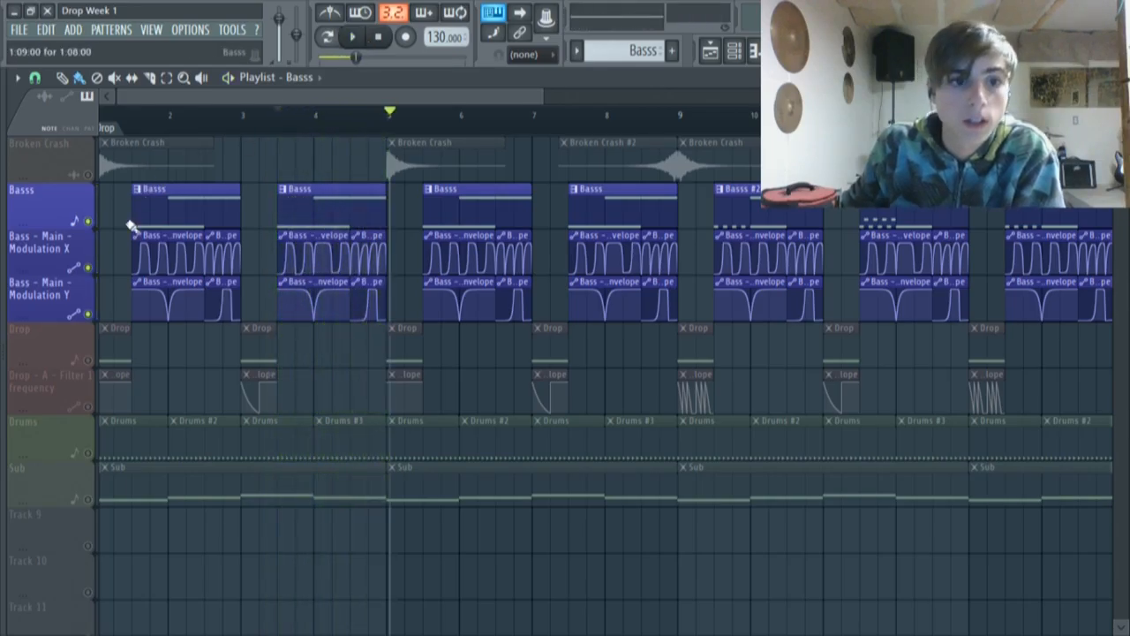
right_click(89, 269)
Open the Basss #2 pattern in the piano roll, play it in pattern mode, and return to the playlist
drag(380, 99, 409, 99)
scroll(583, 159, right, 4)
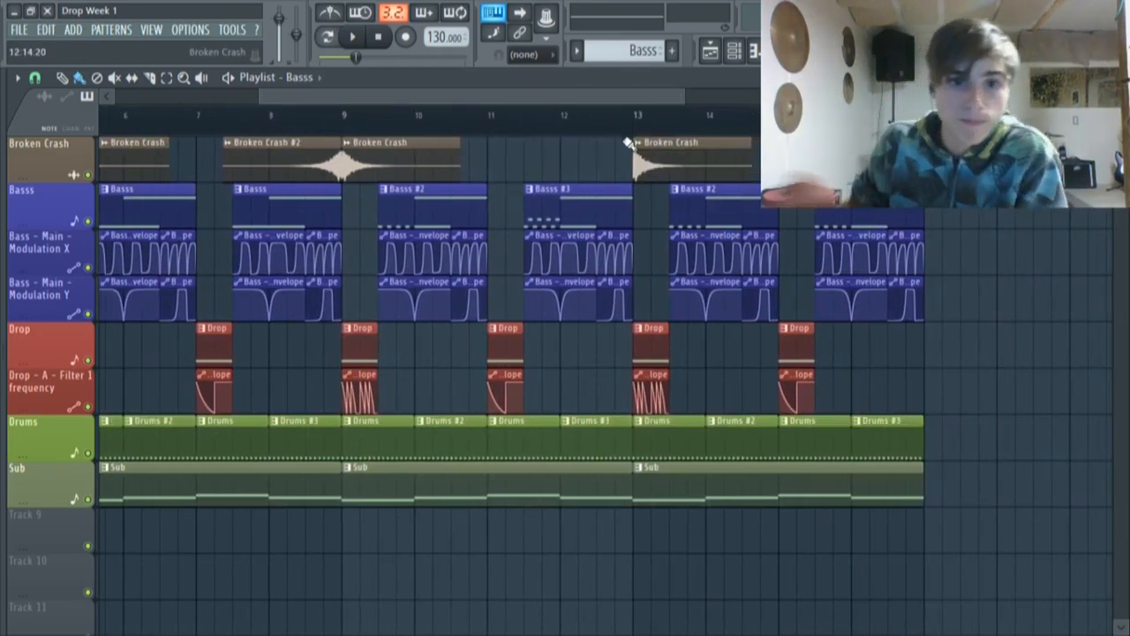
double_click(392, 204)
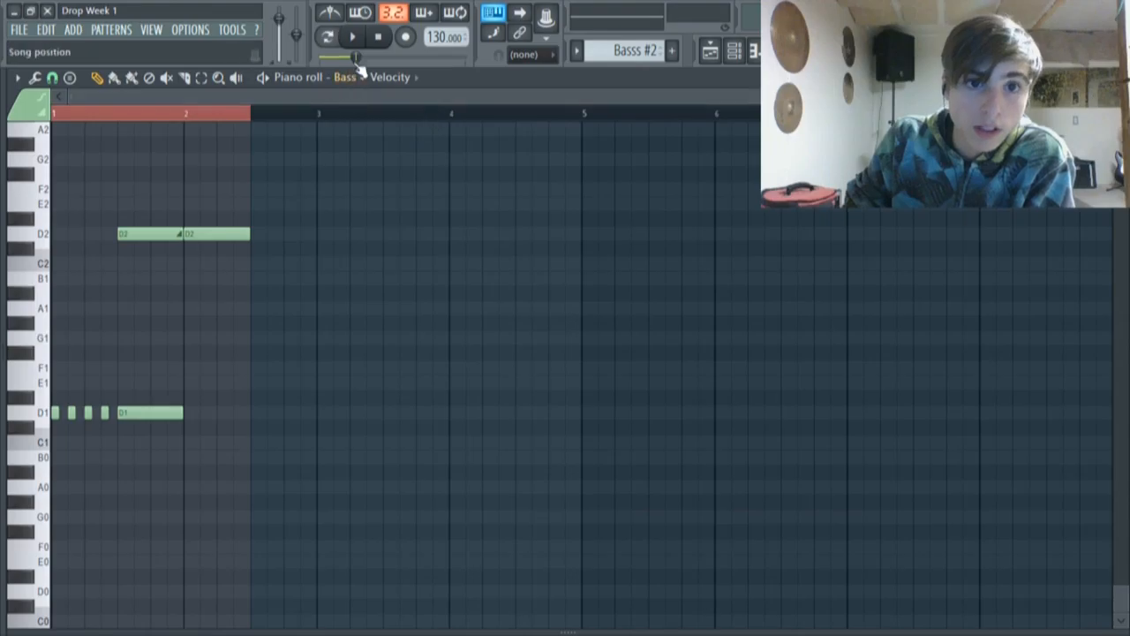
click(334, 42)
click(352, 37)
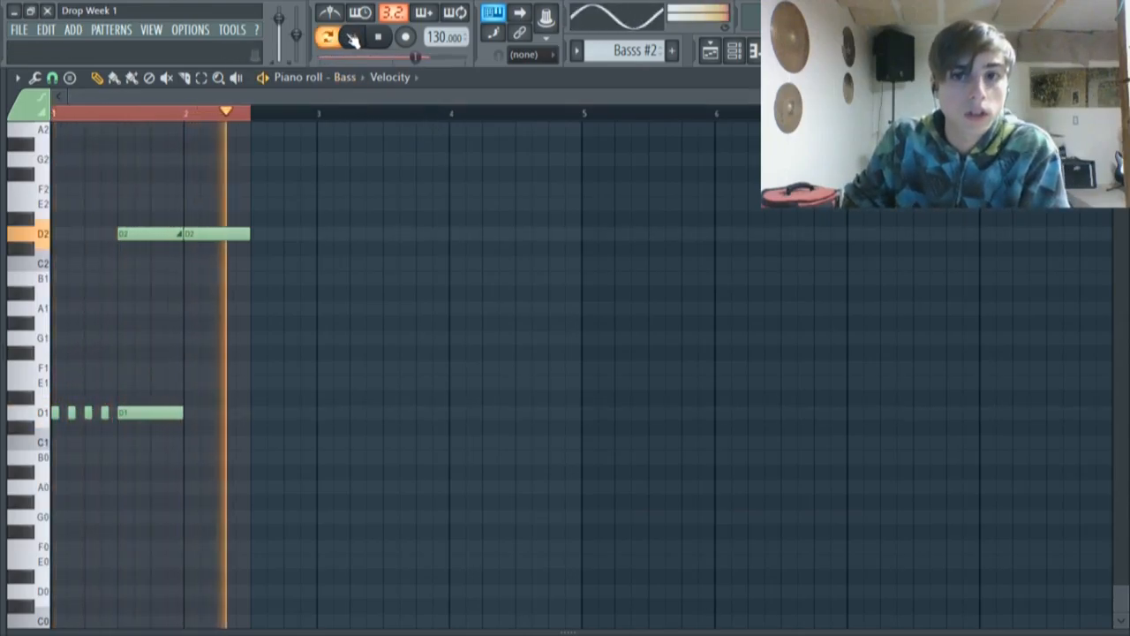
click(351, 37)
click(721, 55)
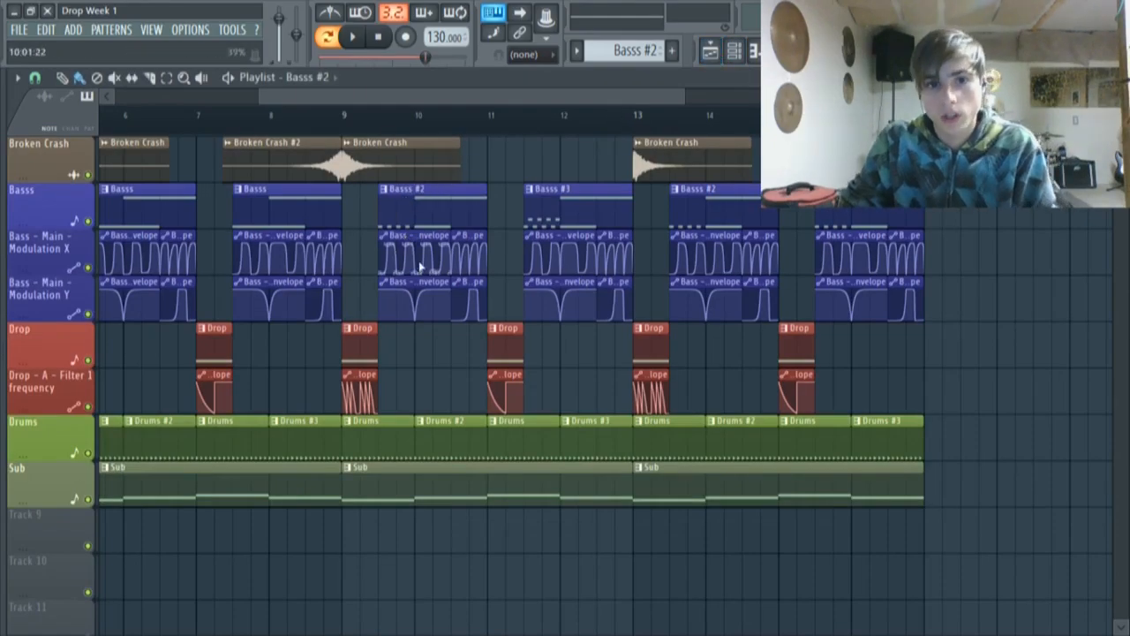
Isolate Basss with only its Modulation X automation and play the Basss #2 clip that starts midway through bar 9
click(88, 312)
click(378, 113)
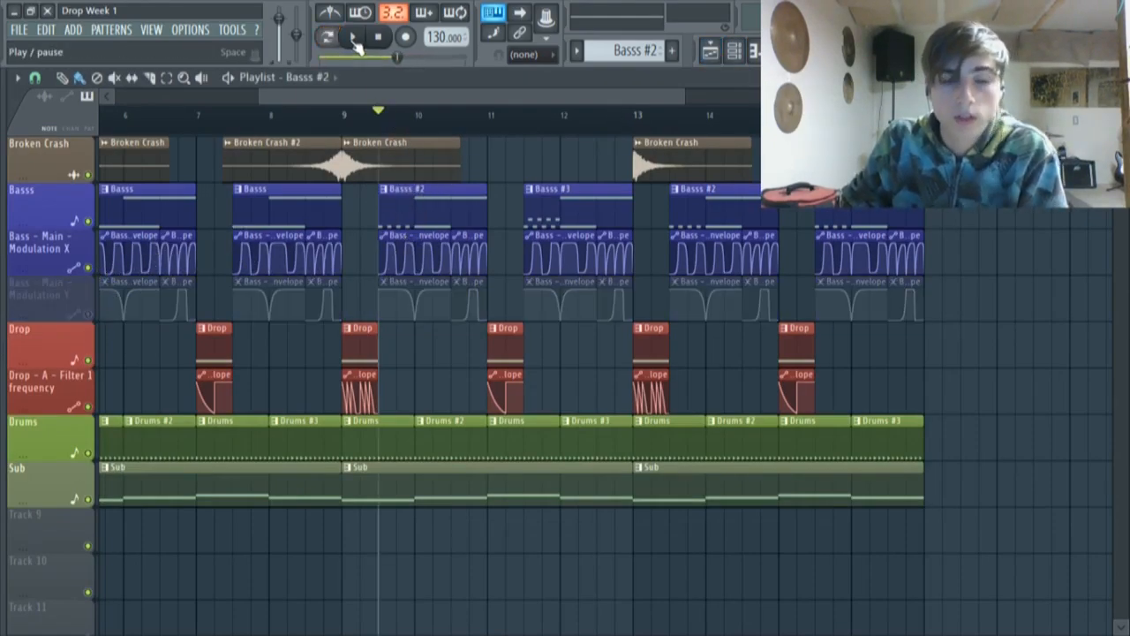
click(354, 39)
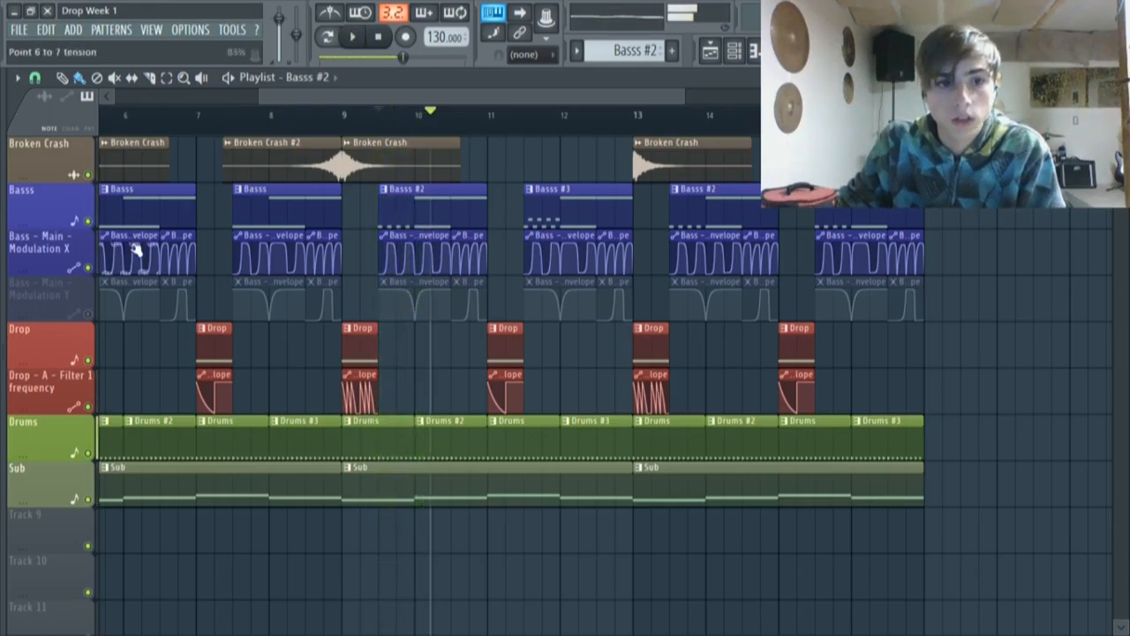
ctrl+click(88, 220)
ctrl+click(87, 219)
ctrl+click(87, 220)
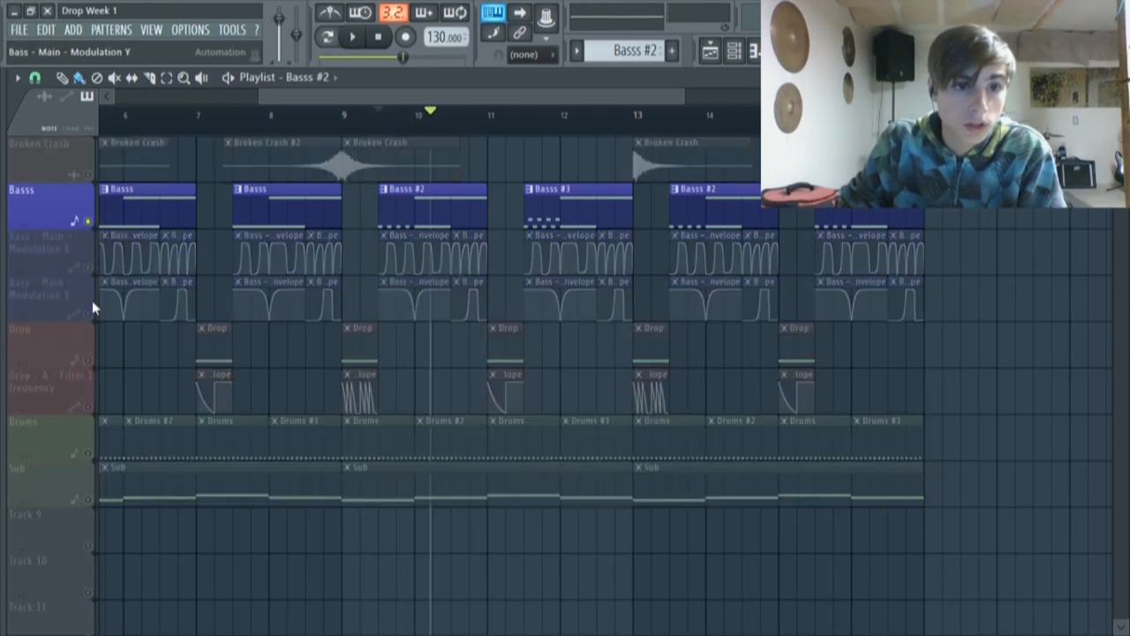
click(88, 267)
click(378, 113)
click(354, 39)
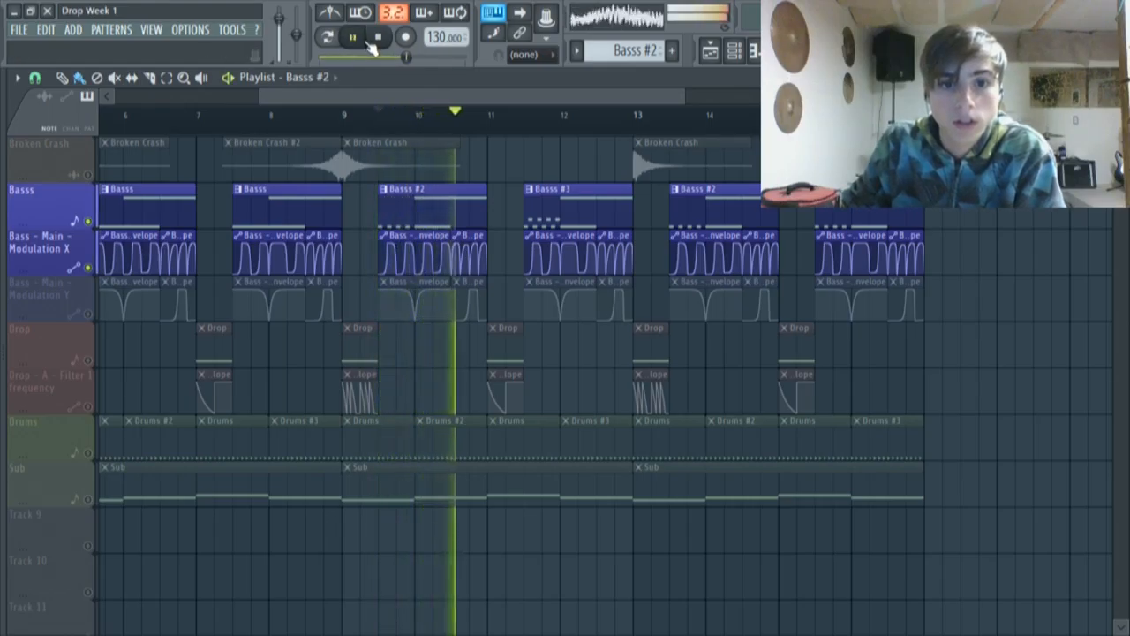
click(364, 41)
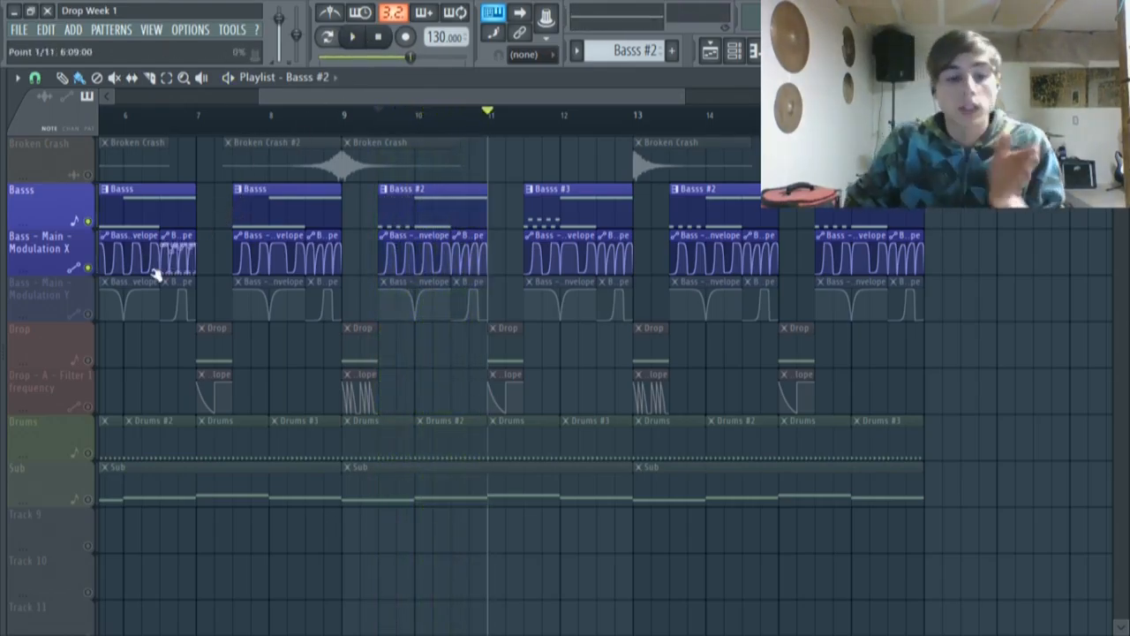
Switch the active automation to Modulation Y and play the Basss #2 clip starting from bar 9
click(87, 267)
click(88, 314)
click(359, 113)
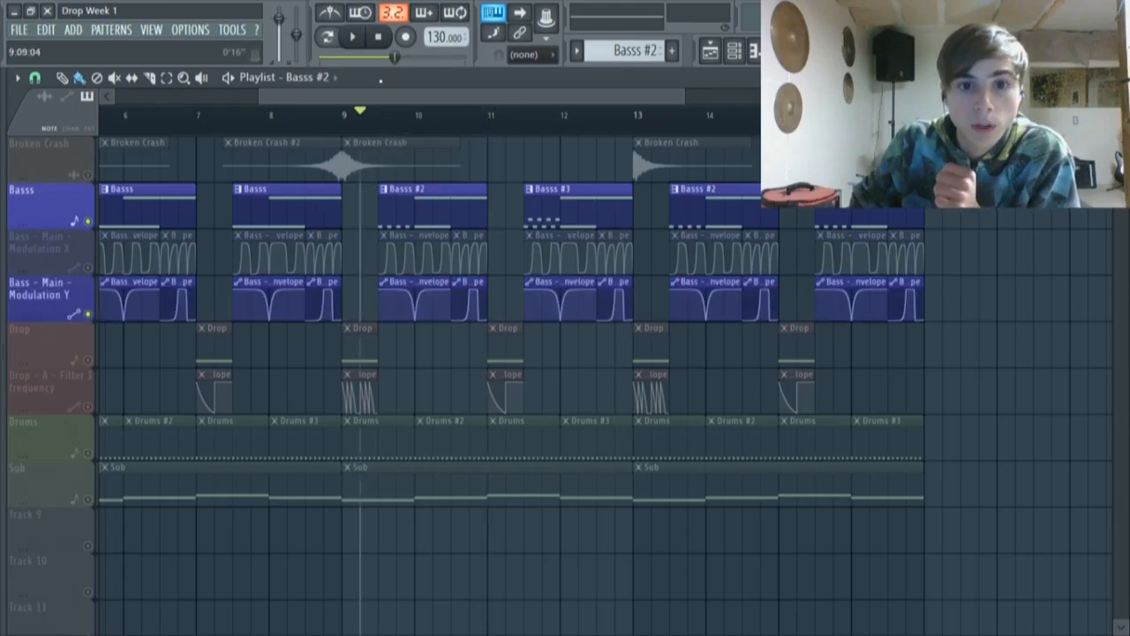
click(352, 42)
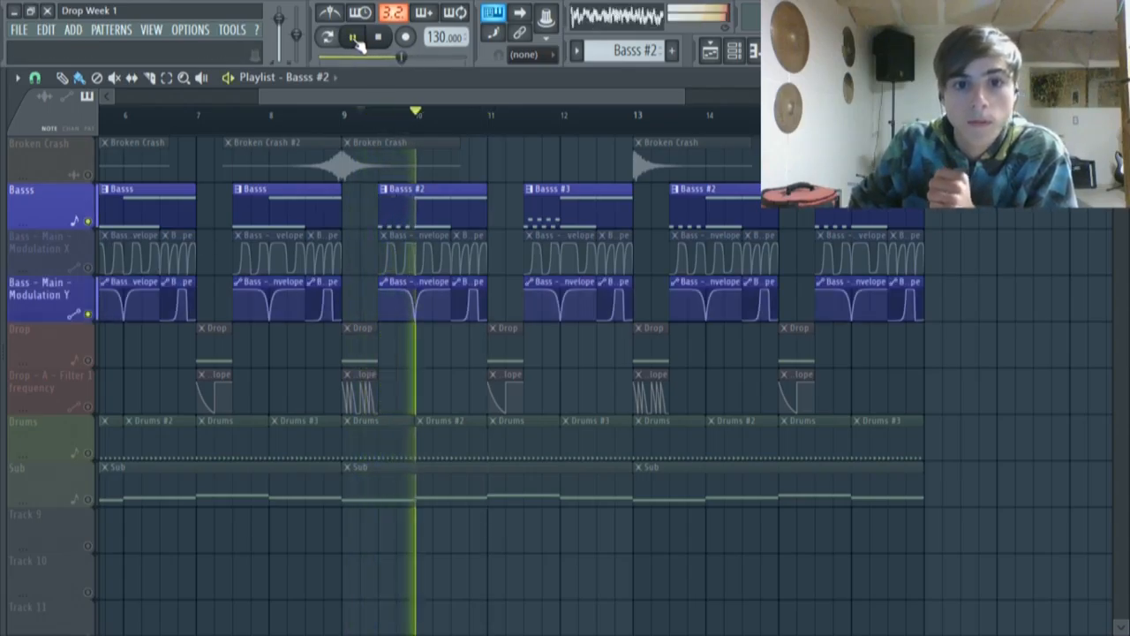
click(357, 41)
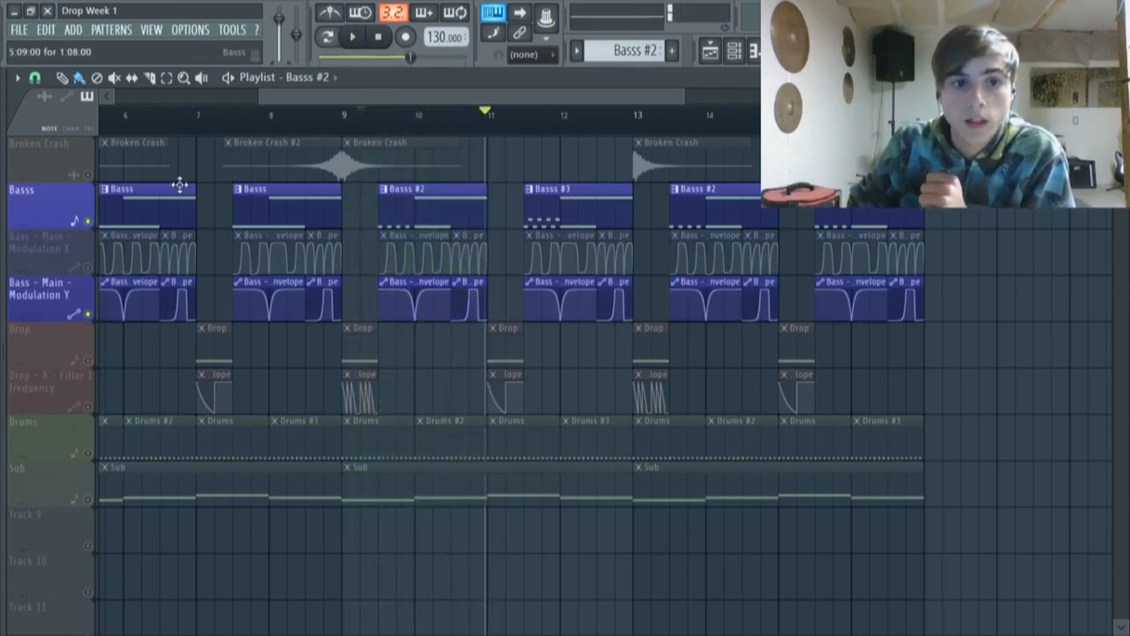
Play the Basss #2 clip midway through bar 9 with both modulation envelopes enabled
click(88, 267)
click(380, 114)
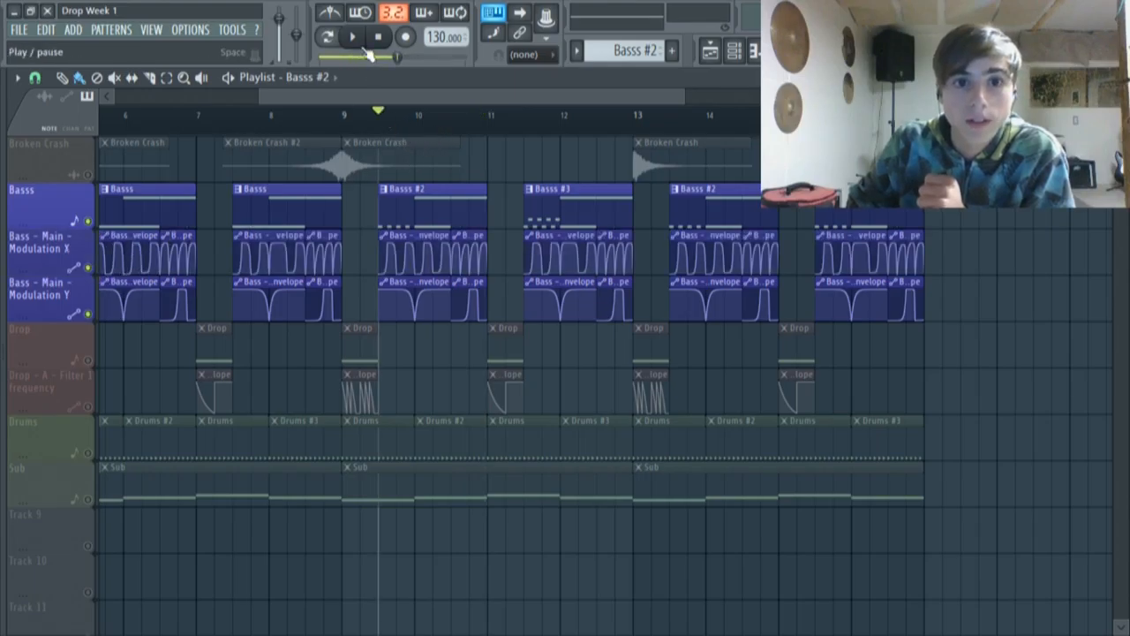
key(space)
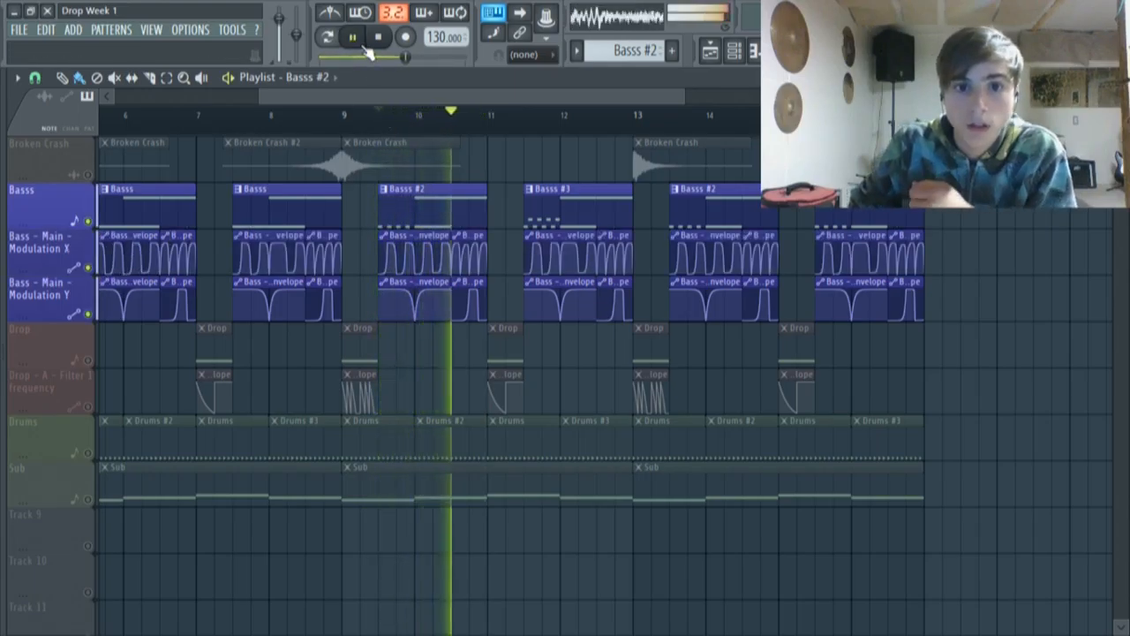
click(363, 45)
Open the Basss #3 pattern in the piano roll, play it in pattern mode, and return to the playlist
drag(623, 97, 643, 98)
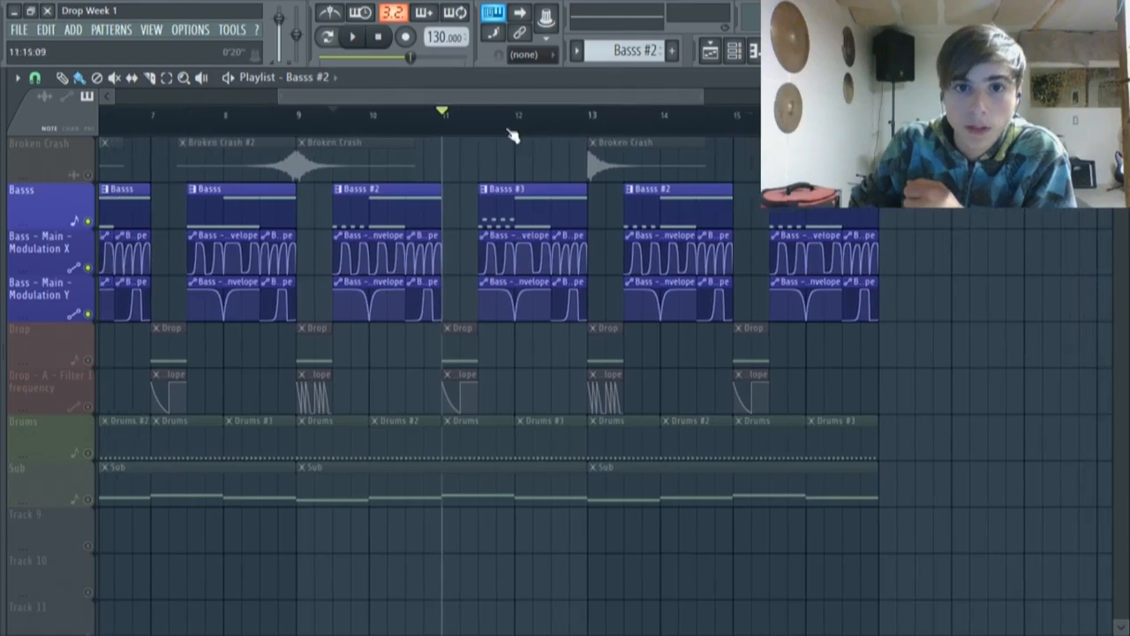
double_click(511, 209)
click(327, 36)
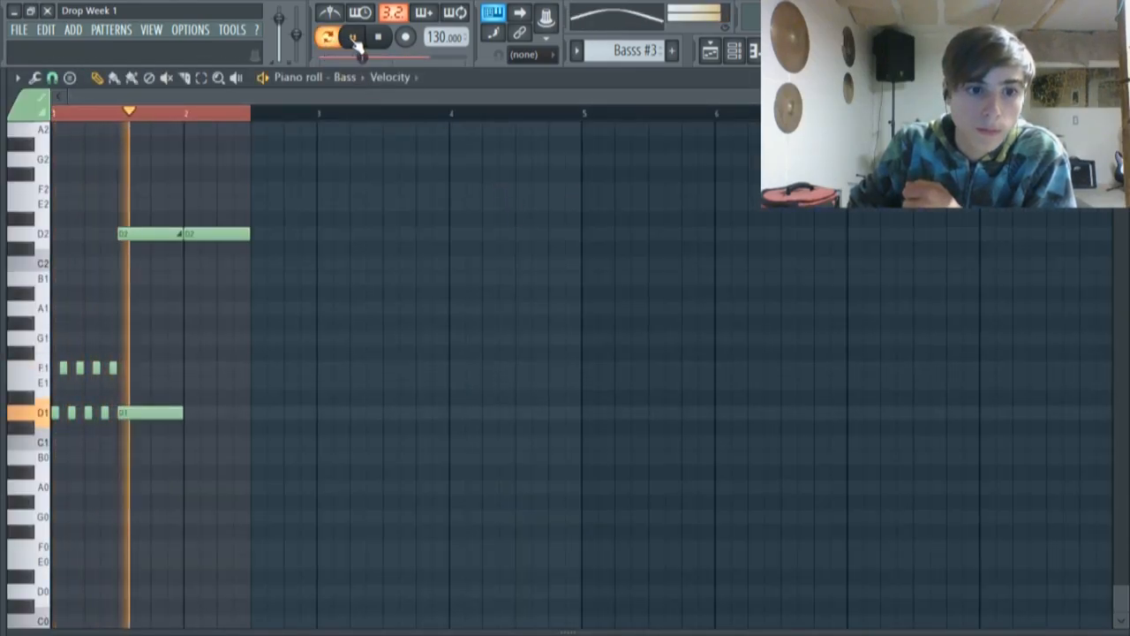
click(355, 38)
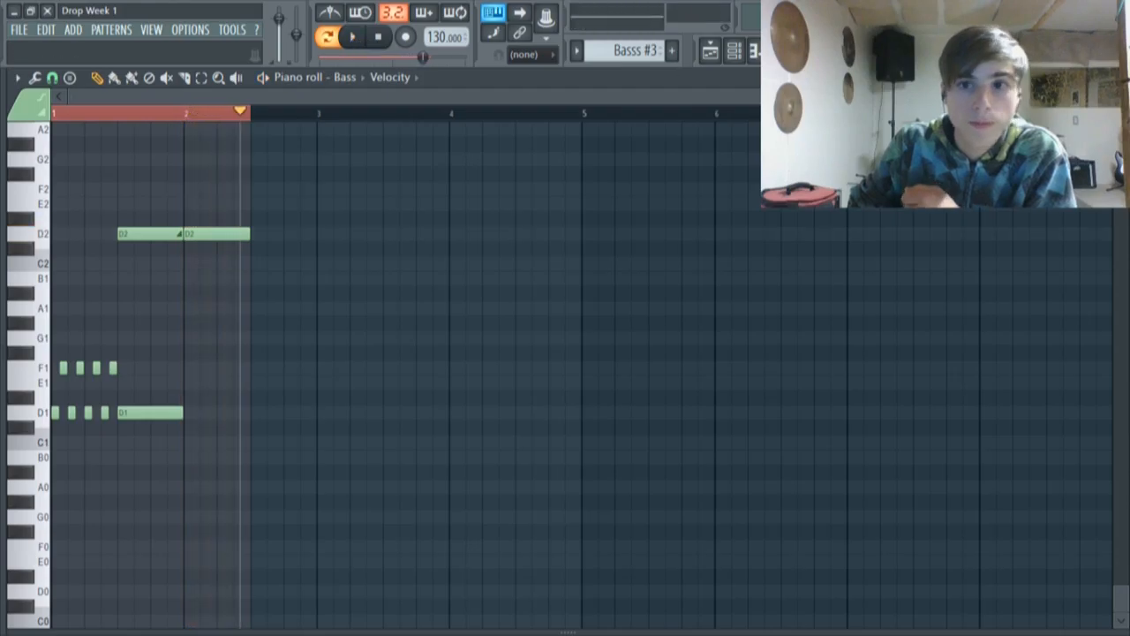
click(711, 53)
Select the Basss #3 clip's range up to bar 13 and play it in song mode with only Modulation X active
drag(499, 129, 579, 126)
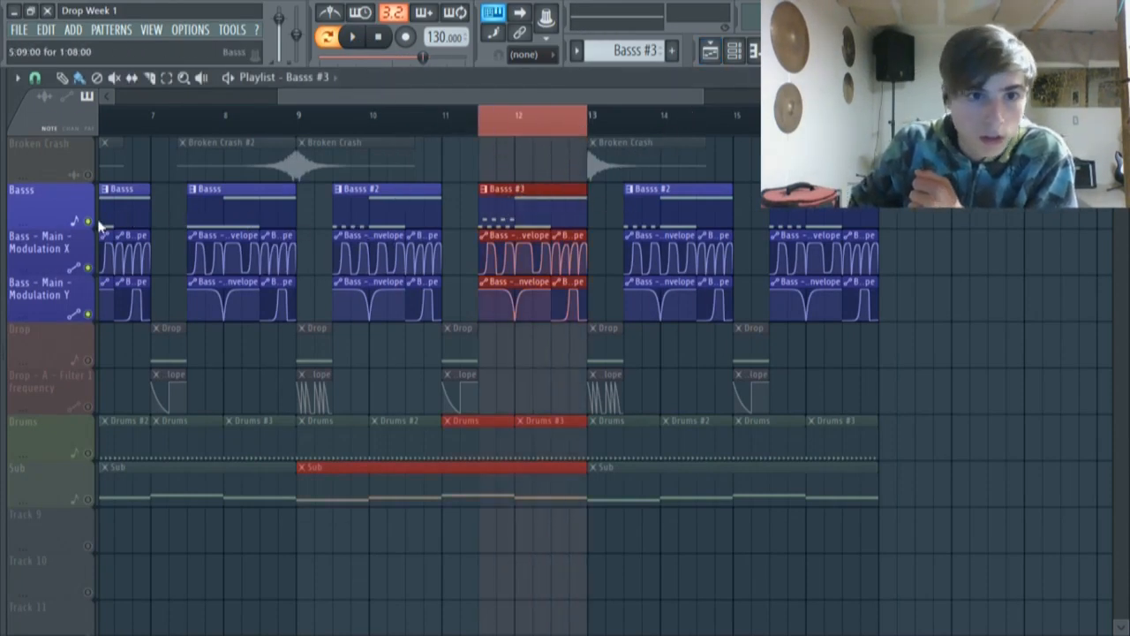
click(88, 311)
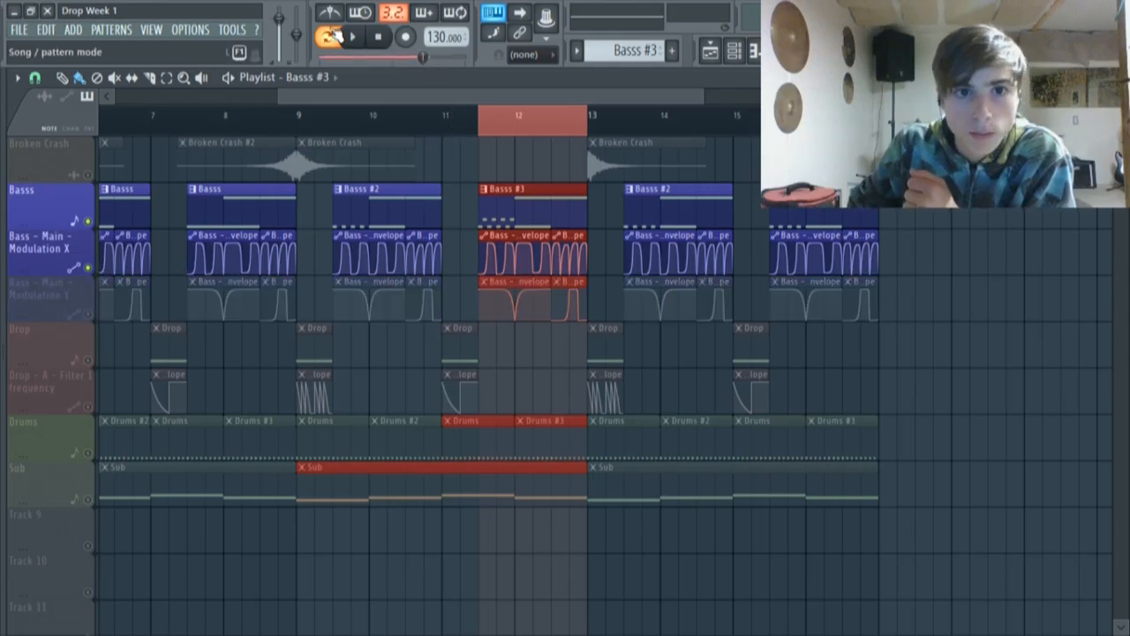
click(353, 39)
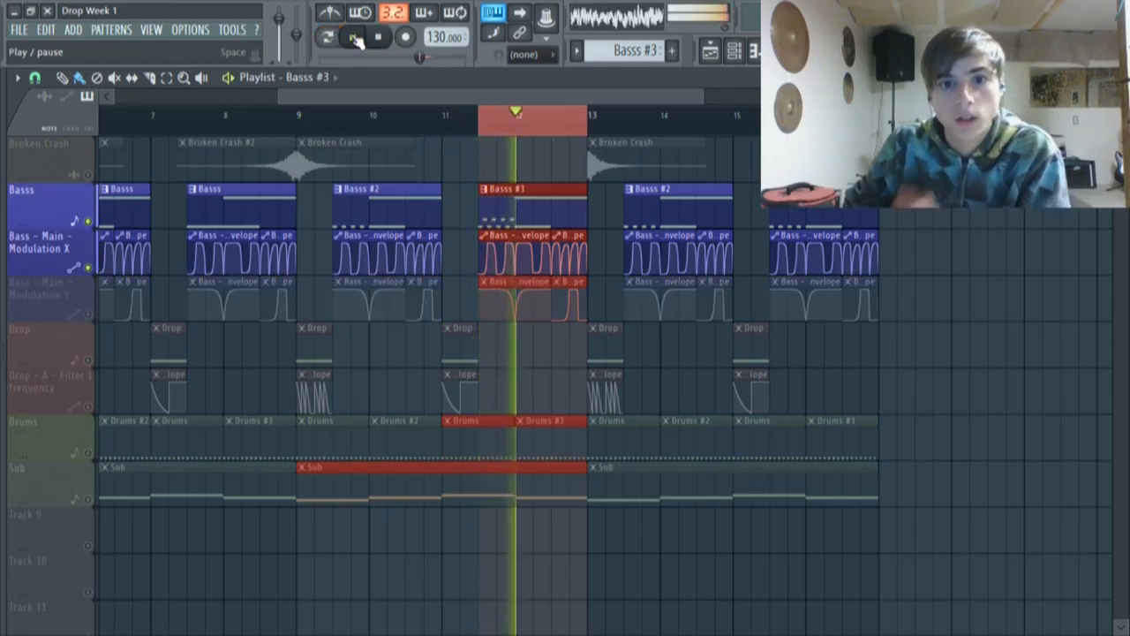
click(357, 40)
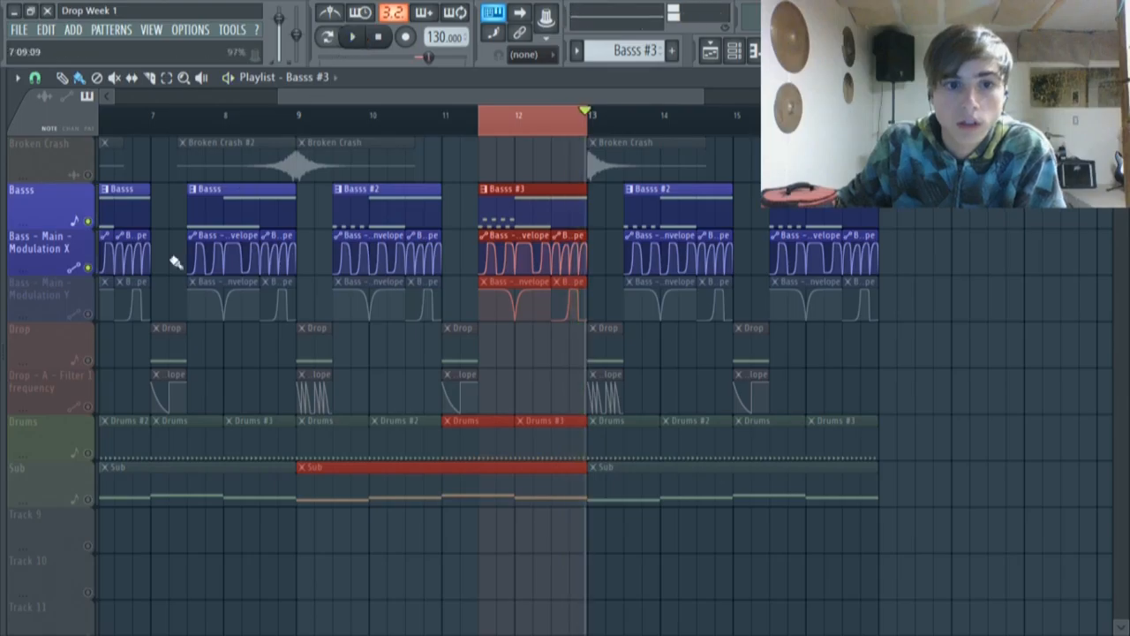
Switch the active automation to Modulation Y and play the selected Basss #3 range
click(87, 316)
click(88, 266)
click(354, 39)
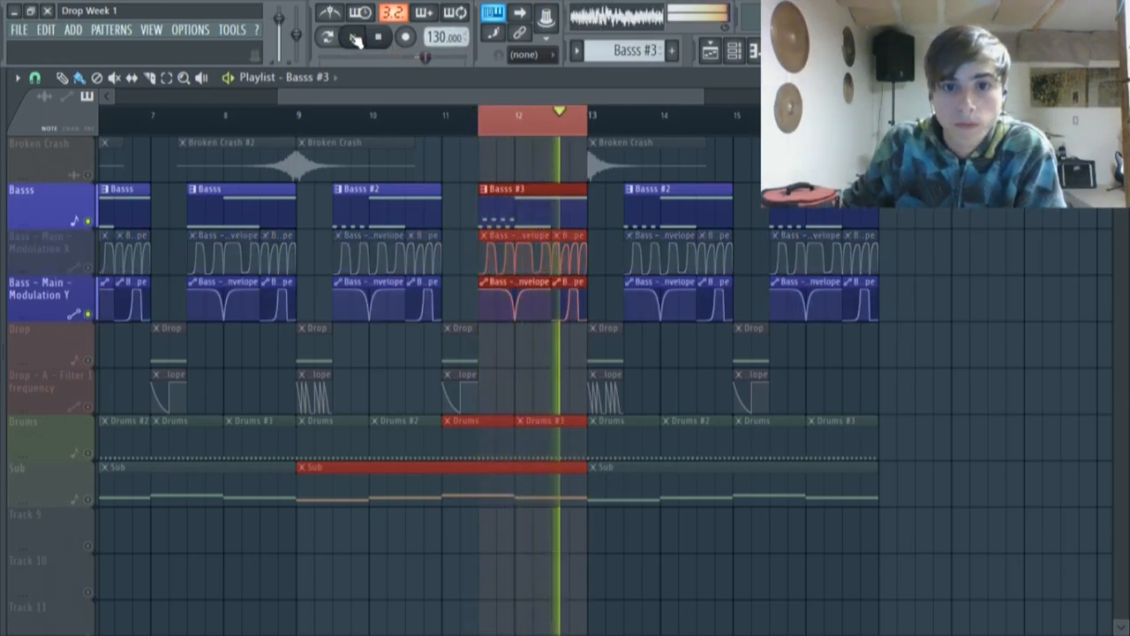
click(355, 39)
Play the selected Basss #3 range with both modulation envelopes enabled
click(87, 267)
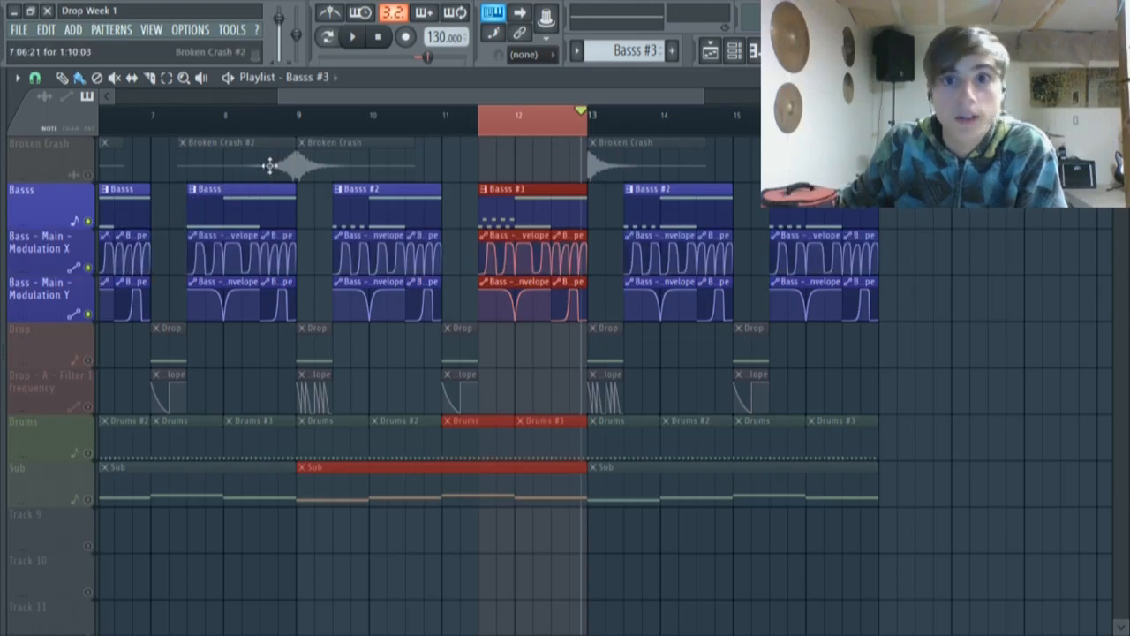
click(352, 41)
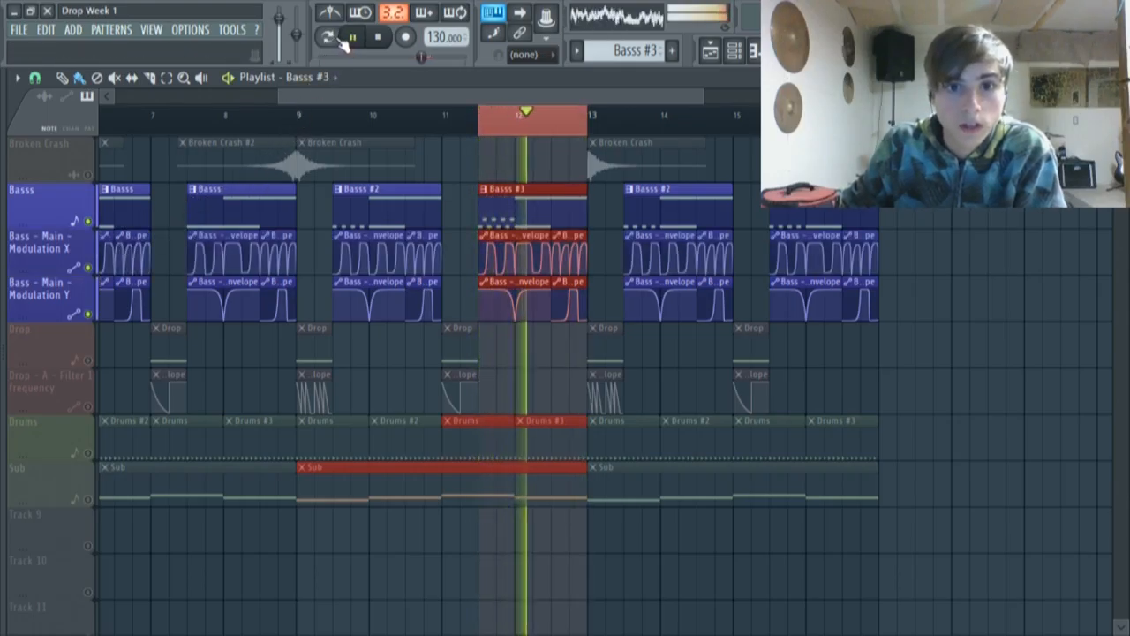
click(356, 40)
Narrow the time selection to the opening of the Basss #3 clip, from midway through bar 11 to bar 12, and play it
right_click(583, 124)
right_click(538, 164)
drag(587, 126, 515, 136)
scroll(447, 192, up, 3)
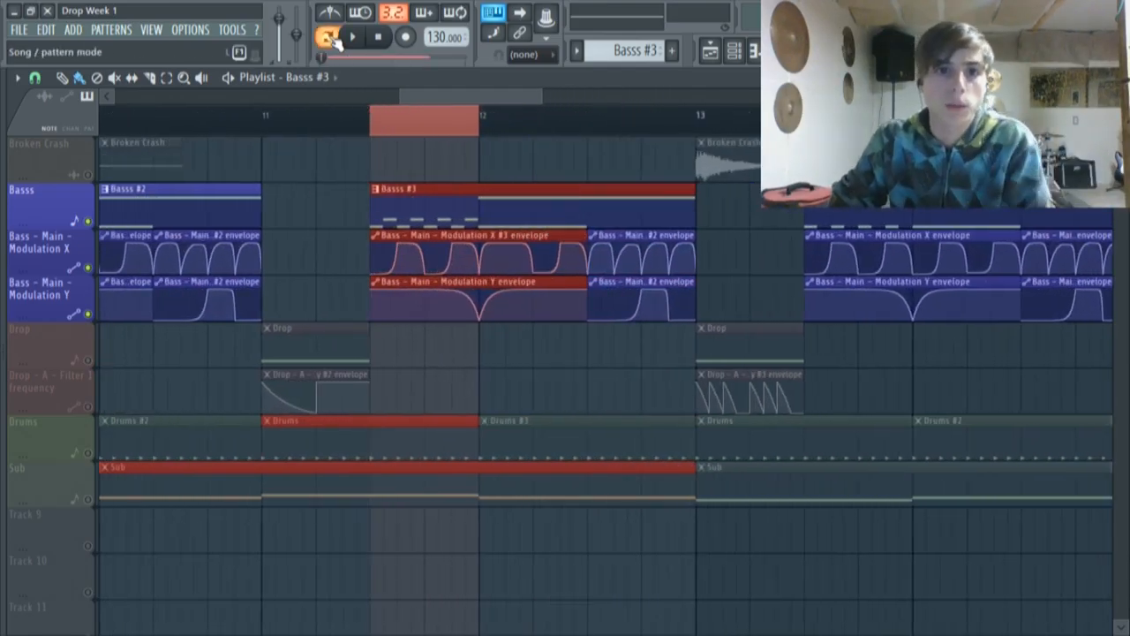
click(352, 41)
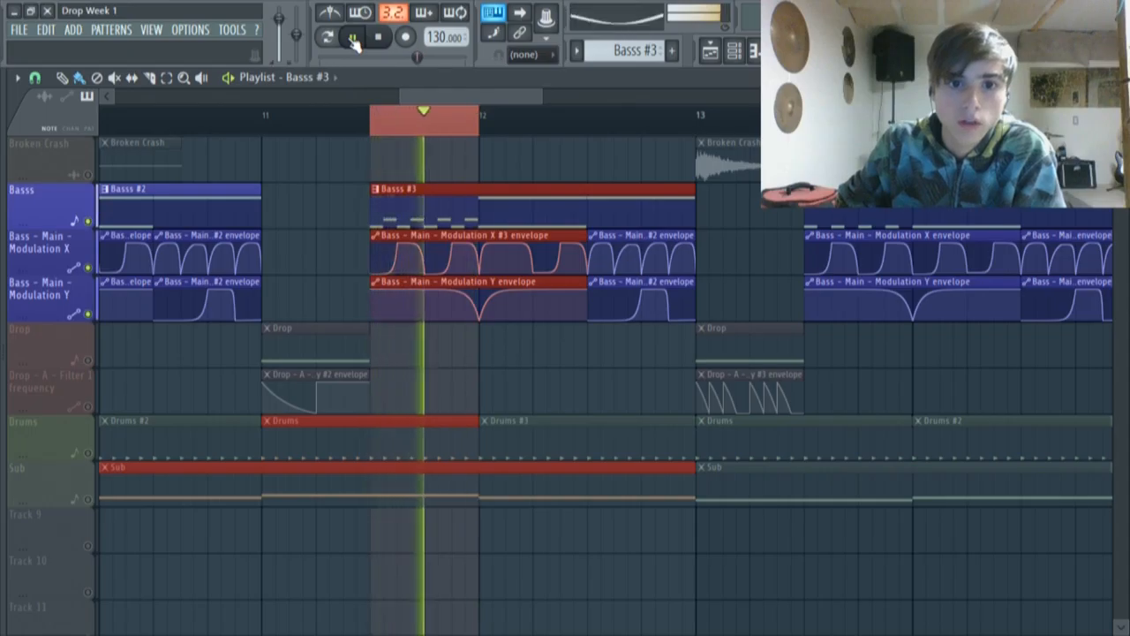
click(352, 41)
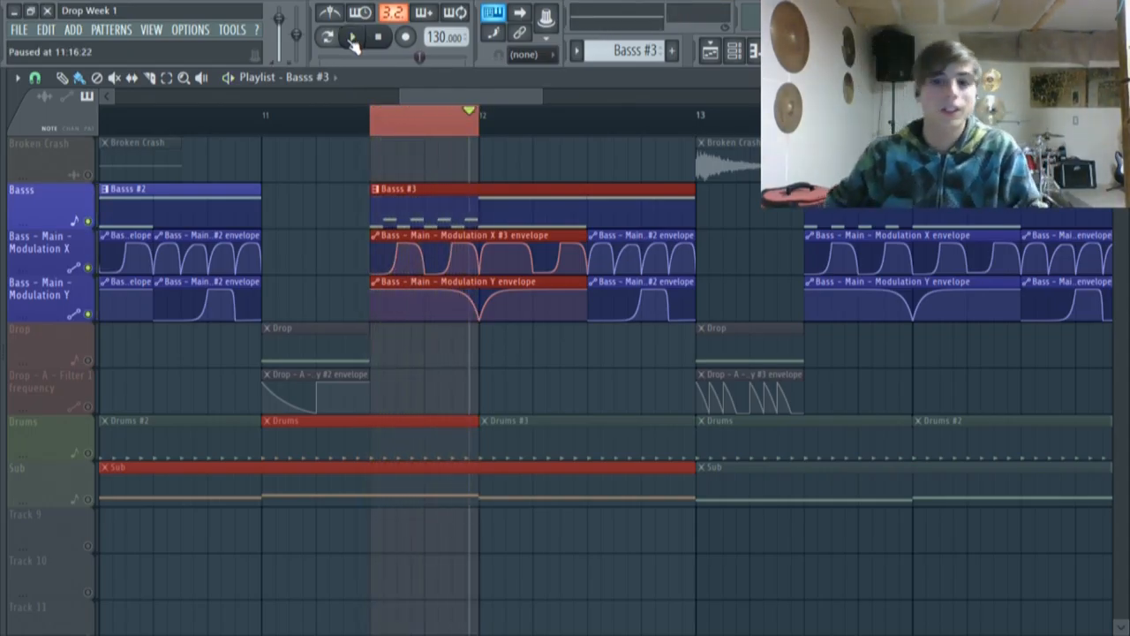
Bring up the channel rack and open the Bass channel's Basss #3 notes in the piano roll
double_click(450, 219)
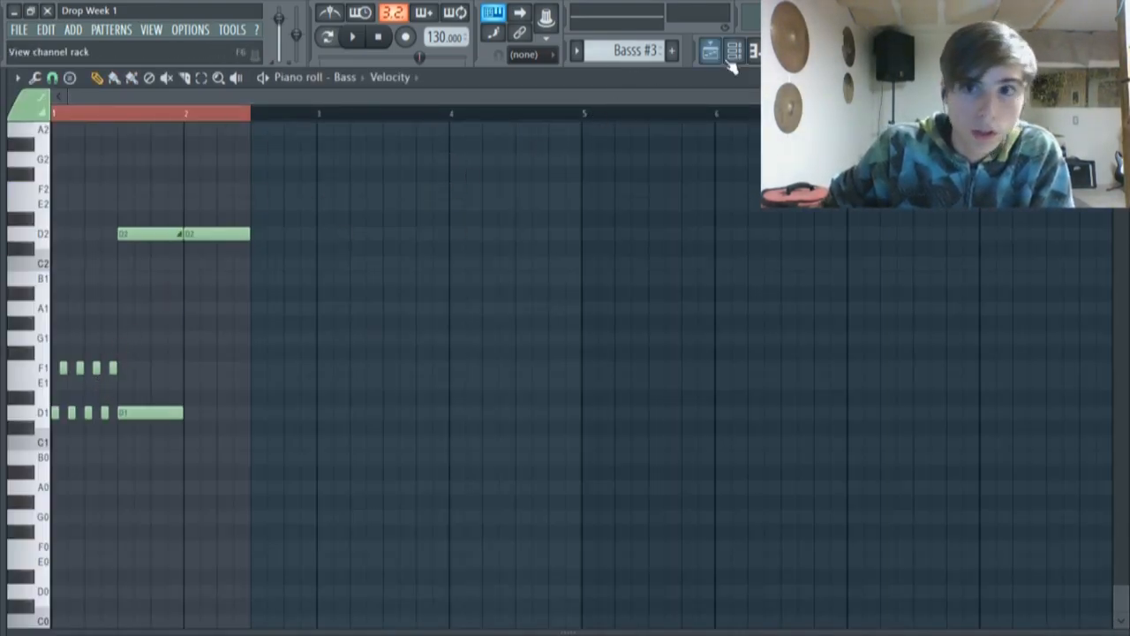
click(756, 51)
click(738, 50)
click(740, 50)
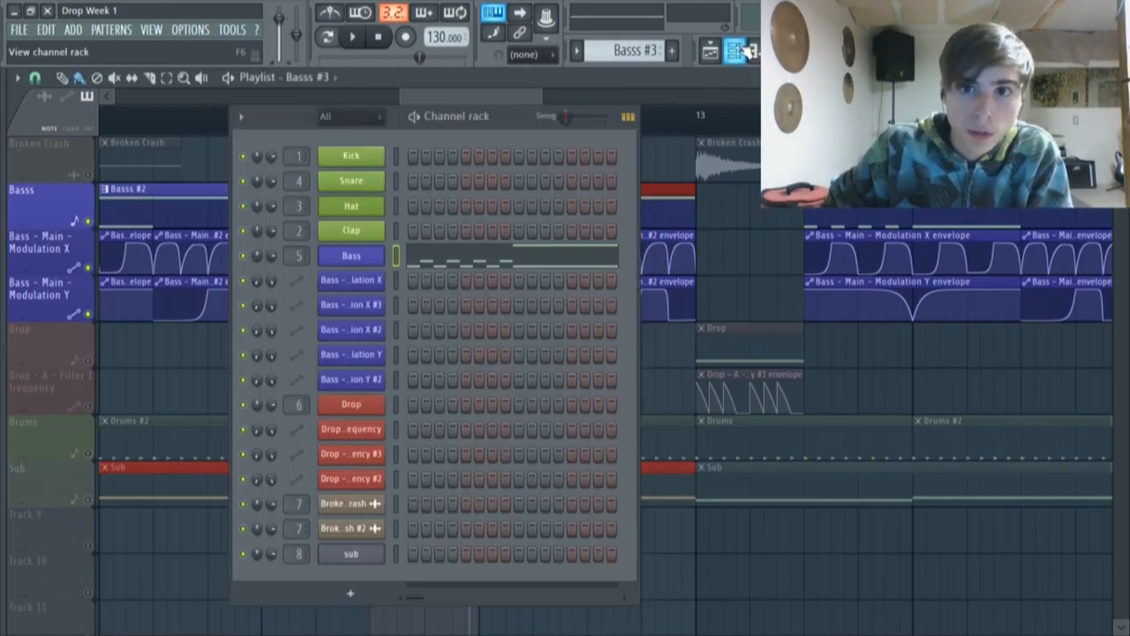
click(329, 262)
click(590, 133)
click(504, 254)
click(503, 253)
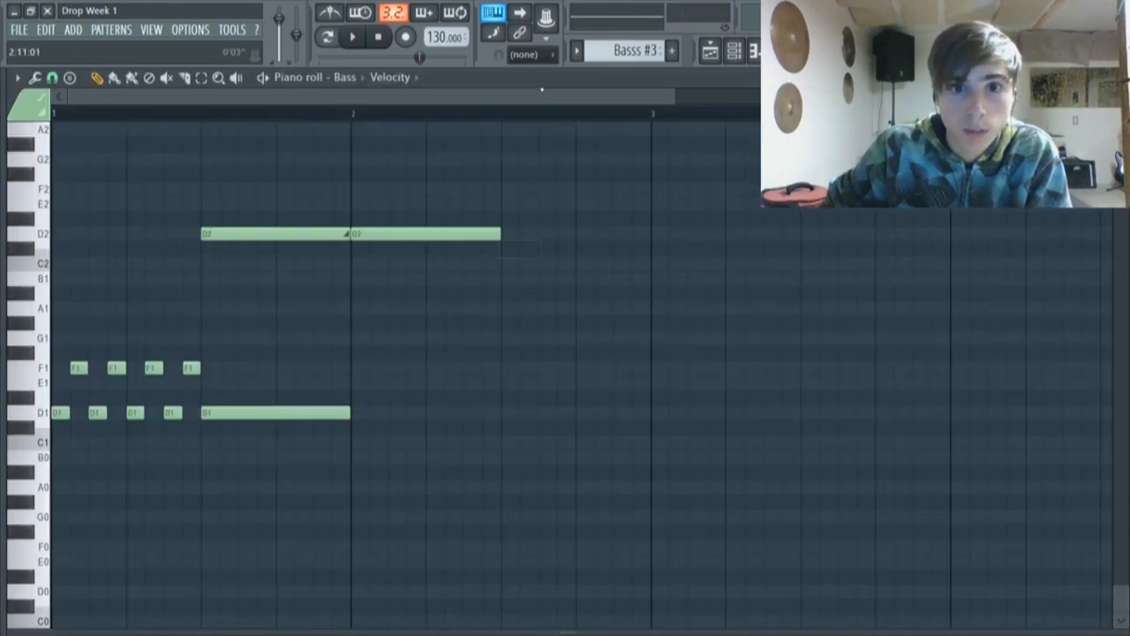
Audition the short alternating D1 and F1 notes at the start of the Basss #3 pattern
click(57, 416)
click(76, 370)
click(92, 417)
click(114, 370)
click(153, 367)
click(172, 412)
click(191, 368)
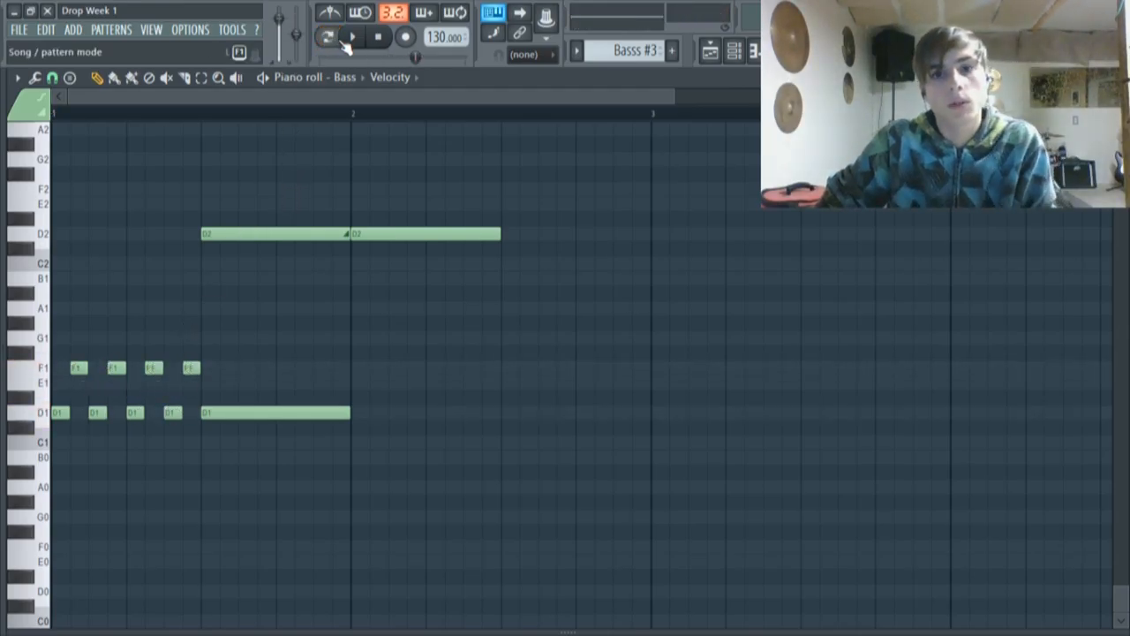
Select the first half of bar 1 in the piano roll and play the alternating D1 and F1 notes
drag(199, 113, 3, 78)
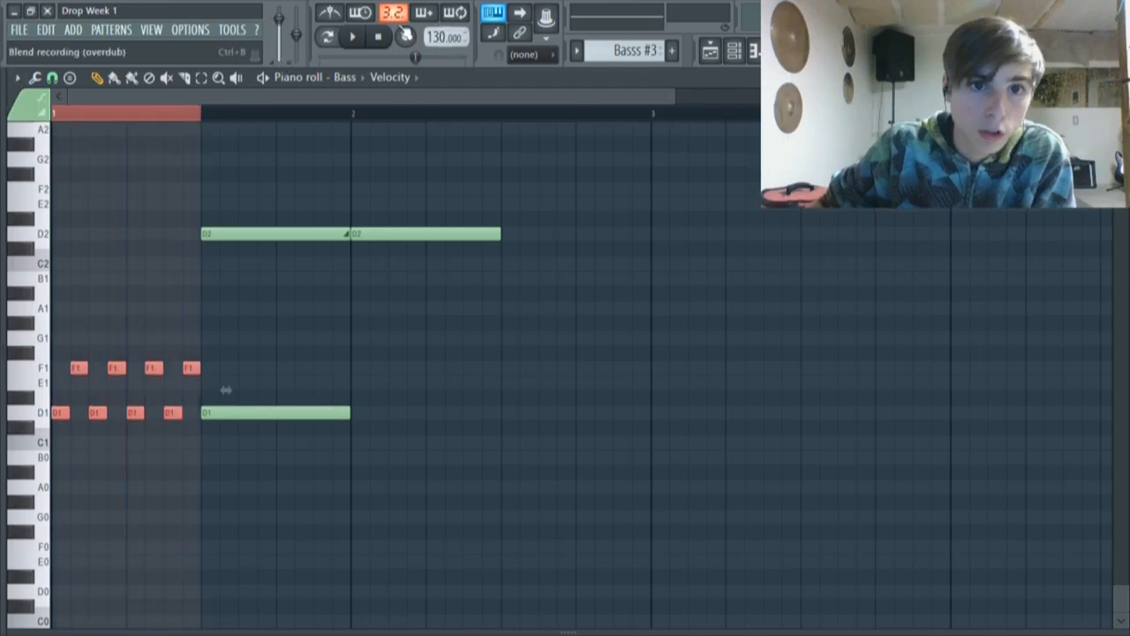
click(350, 40)
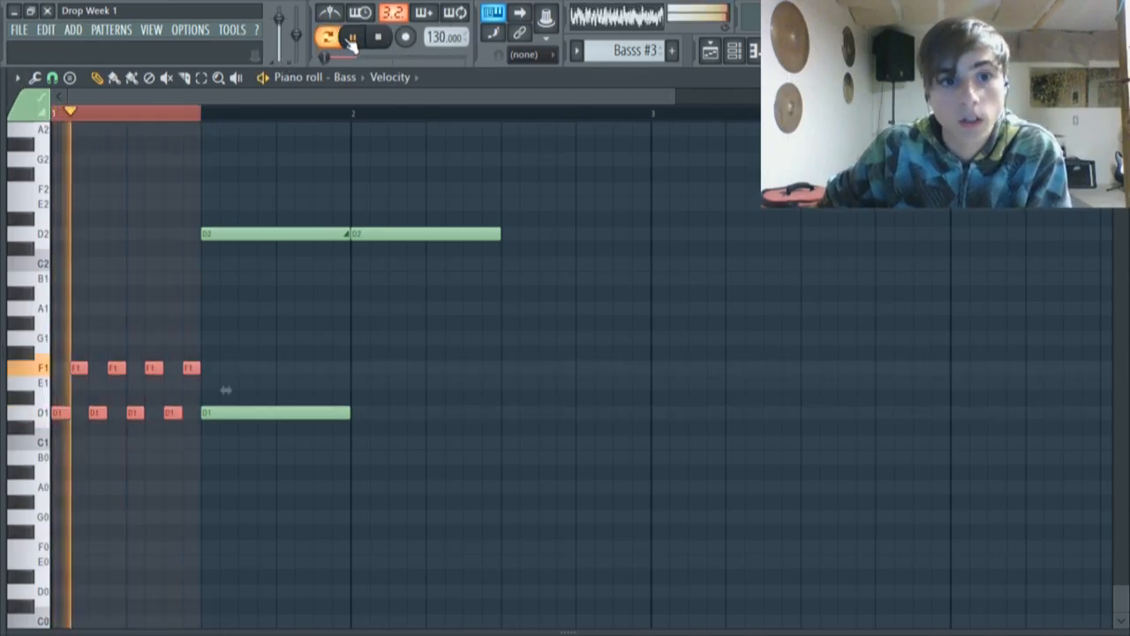
click(350, 40)
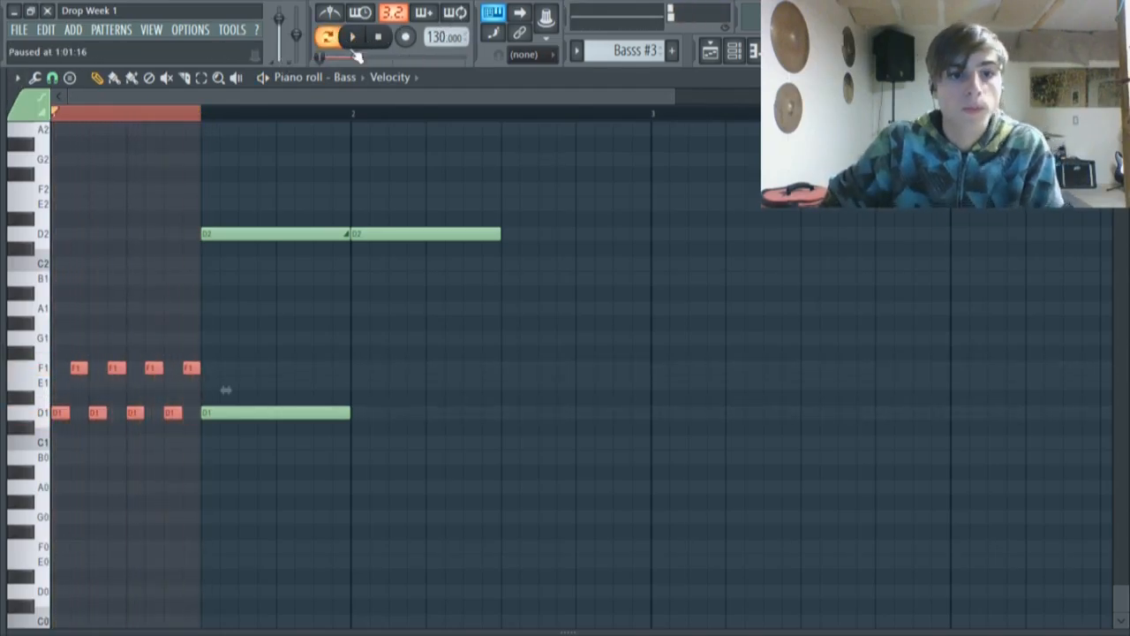
Return to the playlist in song mode and play the selected opening of the Basss #3 clip
click(493, 13)
click(351, 38)
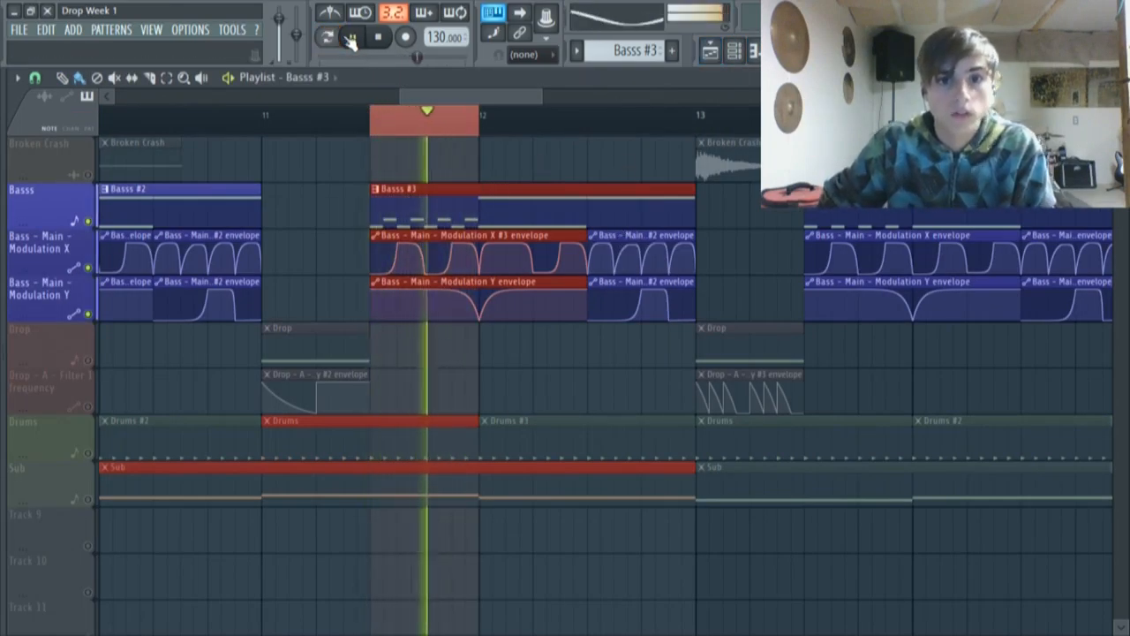
click(353, 39)
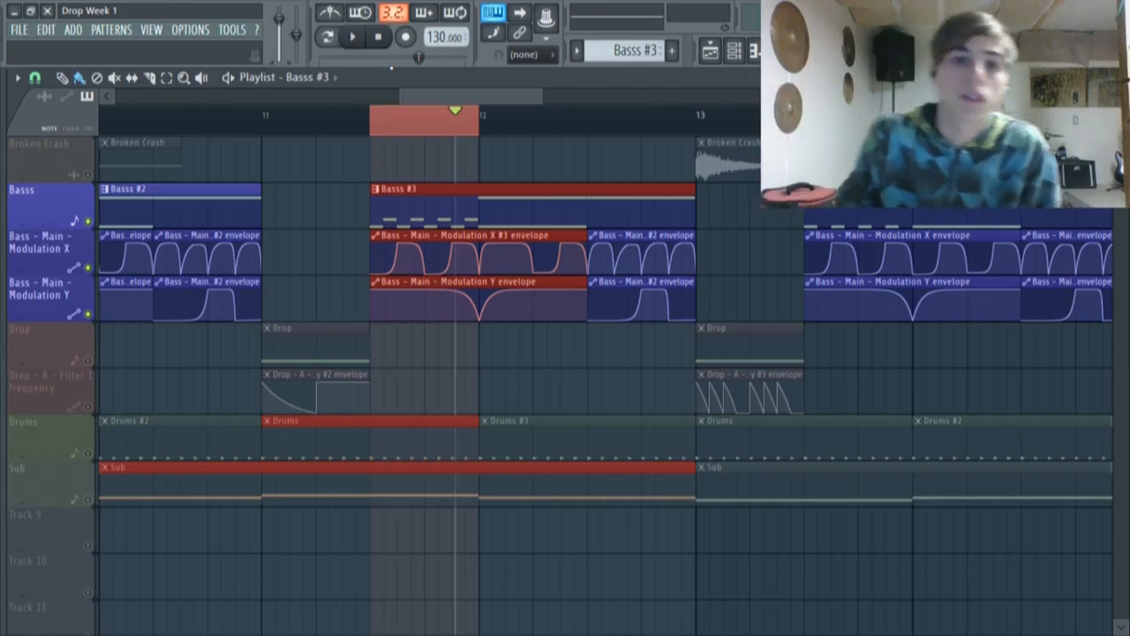
Clear the time selection, re-enable all playlist tracks, and play the song with the whole arrangement in view
drag(480, 123, 3, 91)
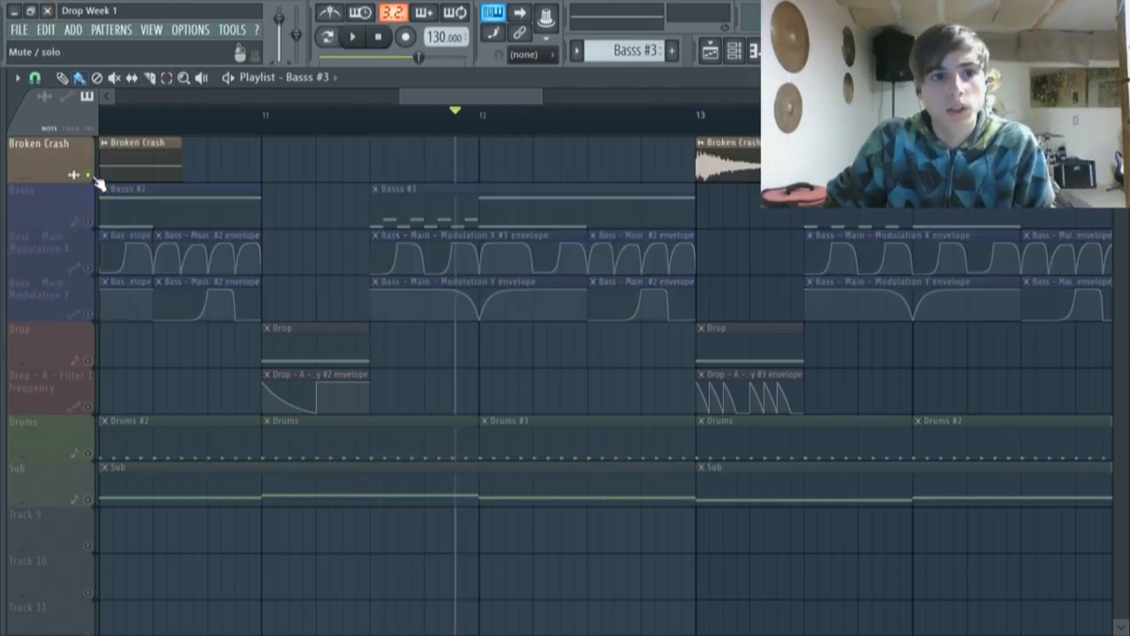
ctrl+scroll(378, 272, down, 5)
ctrl+scroll(376, 272, down, 2)
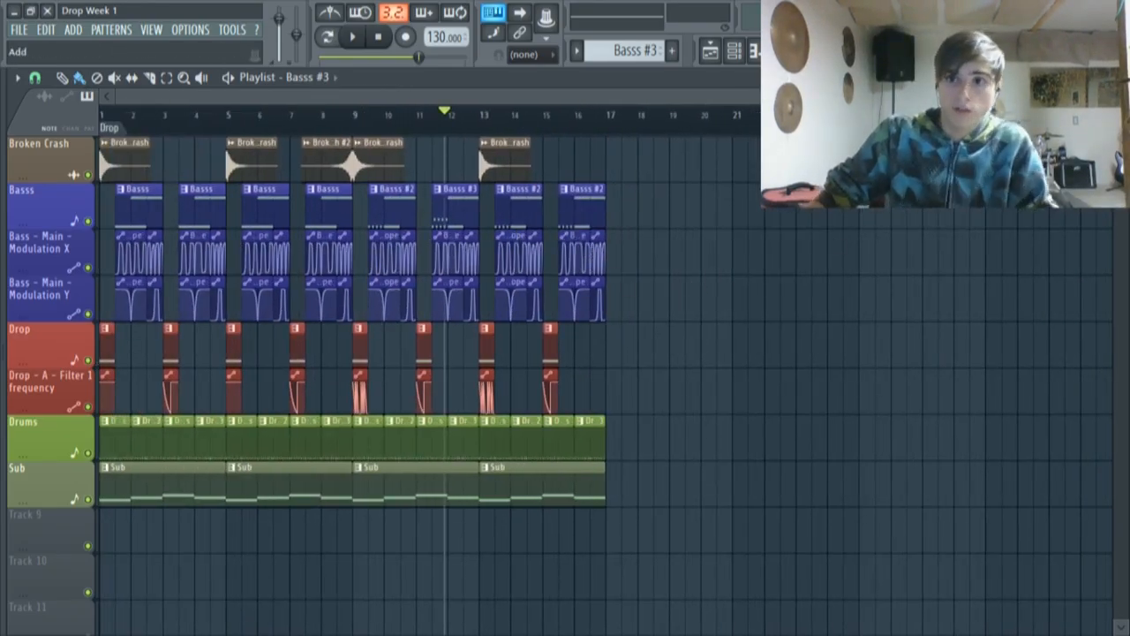
key(space)
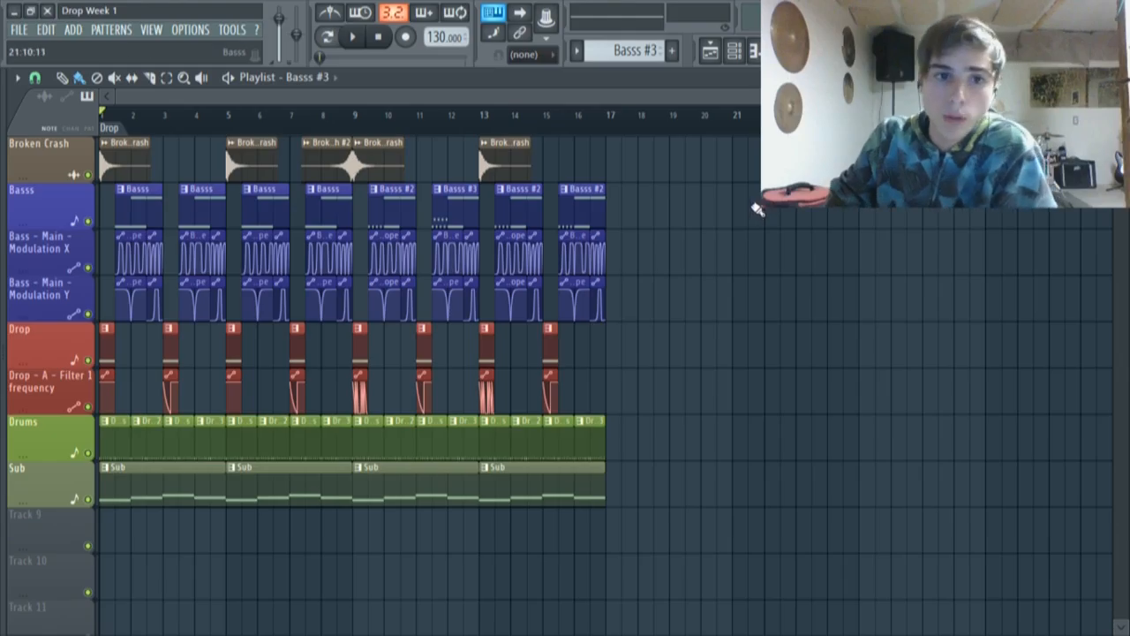
Bring up the mixer and select the Kick track
key(F9)
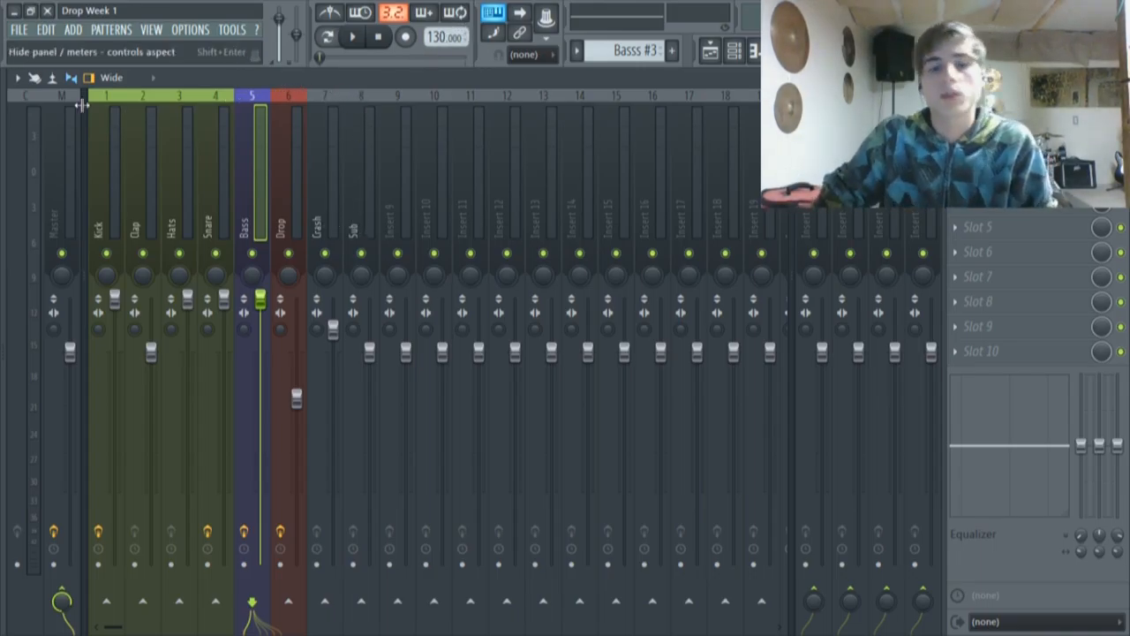
click(110, 177)
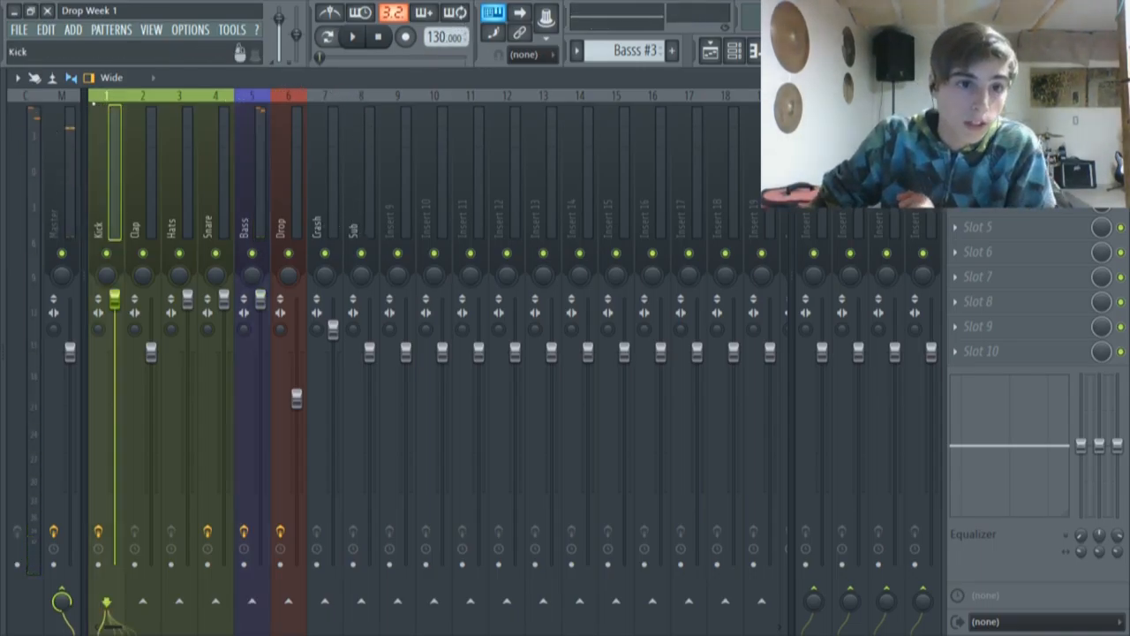